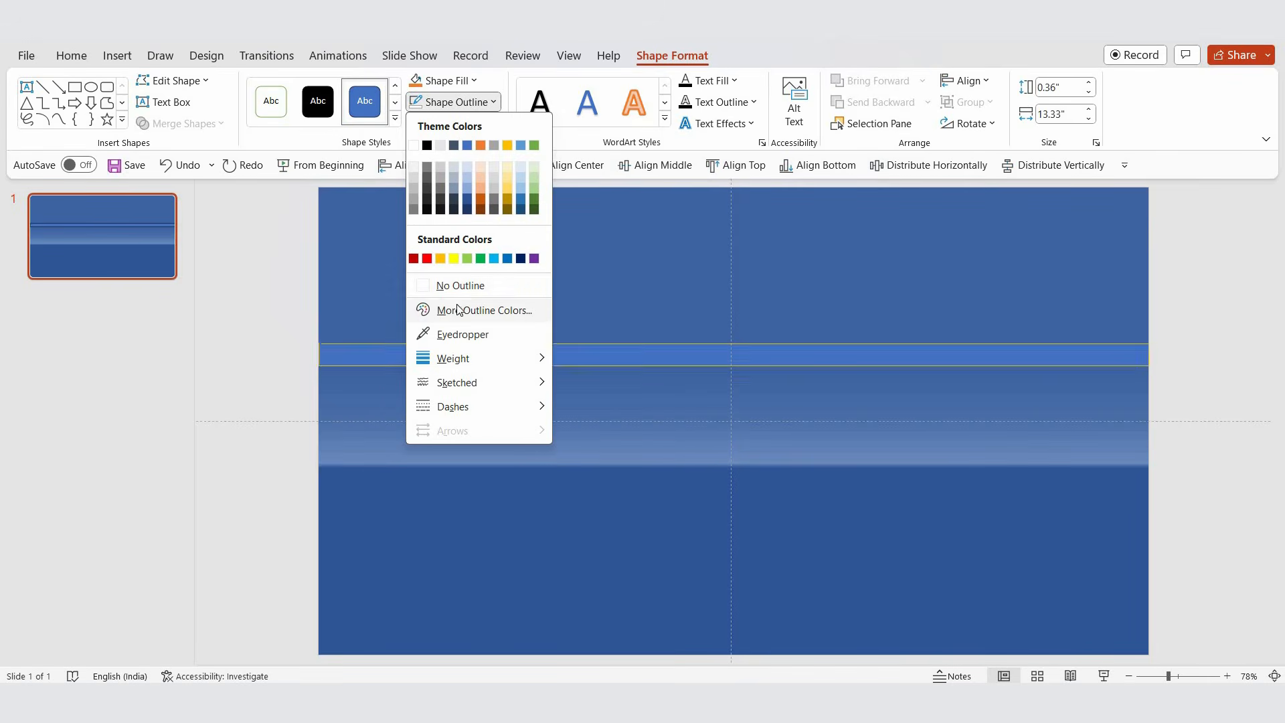
Step: Remove the outline of the thin full-width bar and move it down to the slide's horizontal centre guide
left_click(461, 285)
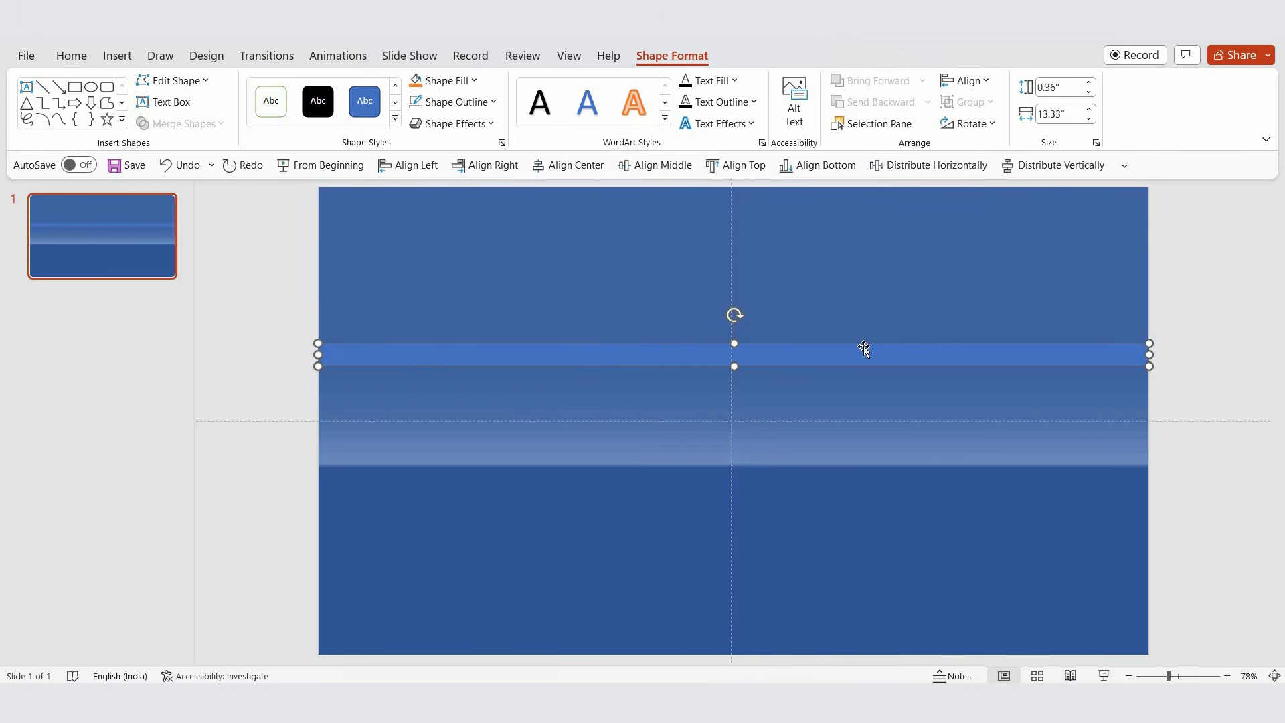
left_click_drag(863, 347, 863, 422)
Step: Fill the full-width bar with black and reduce its height to 0.36"
right_click(893, 432)
left_click(950, 643)
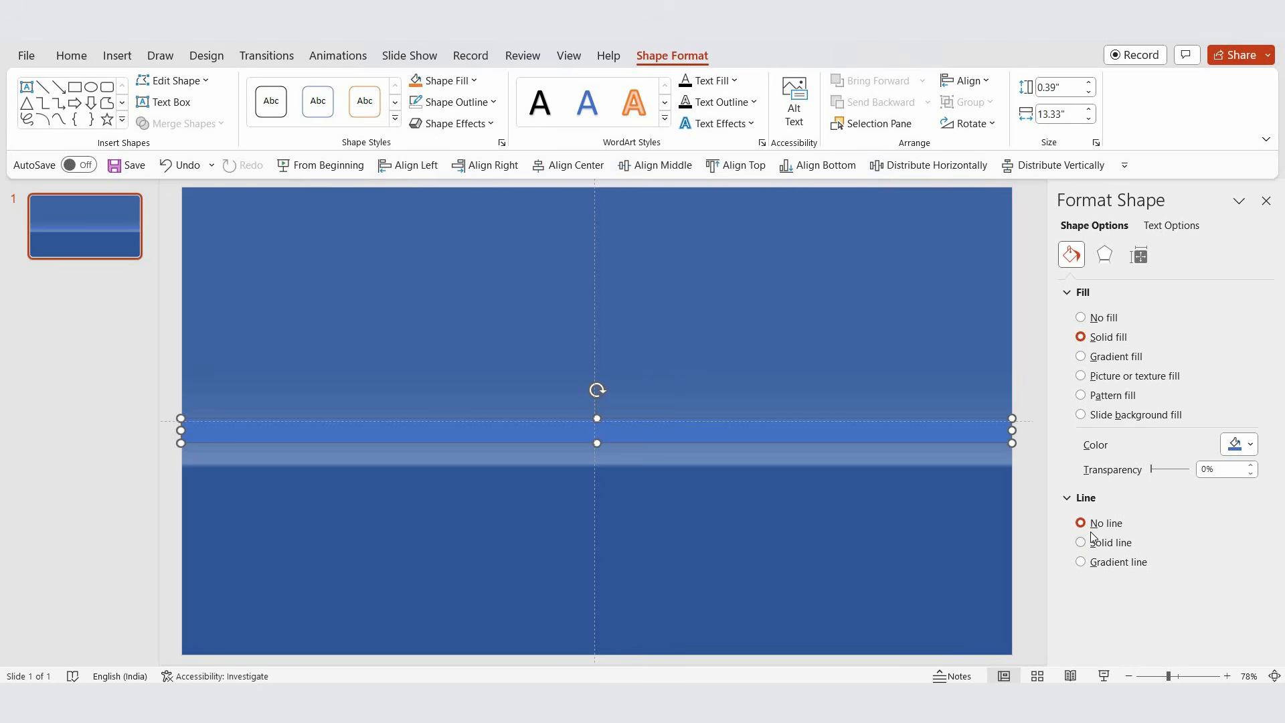
left_click(1252, 446)
left_click(1174, 491)
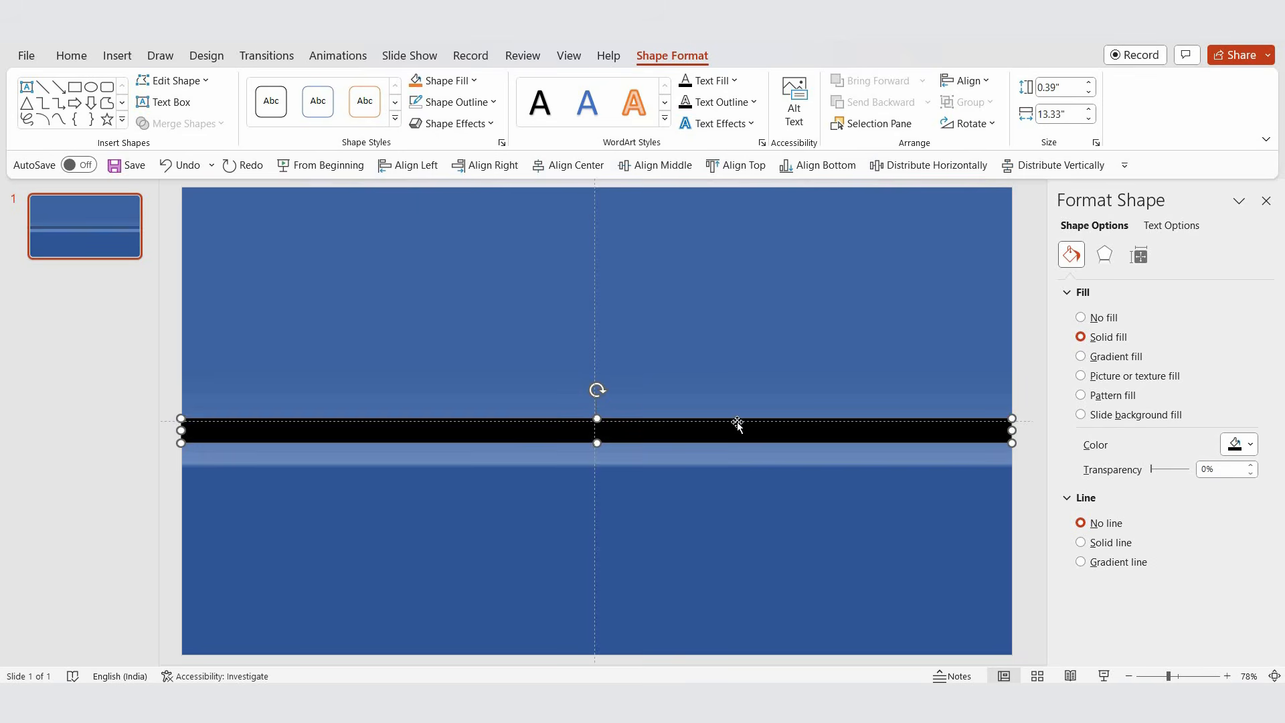
left_click_drag(597, 442, 597, 440)
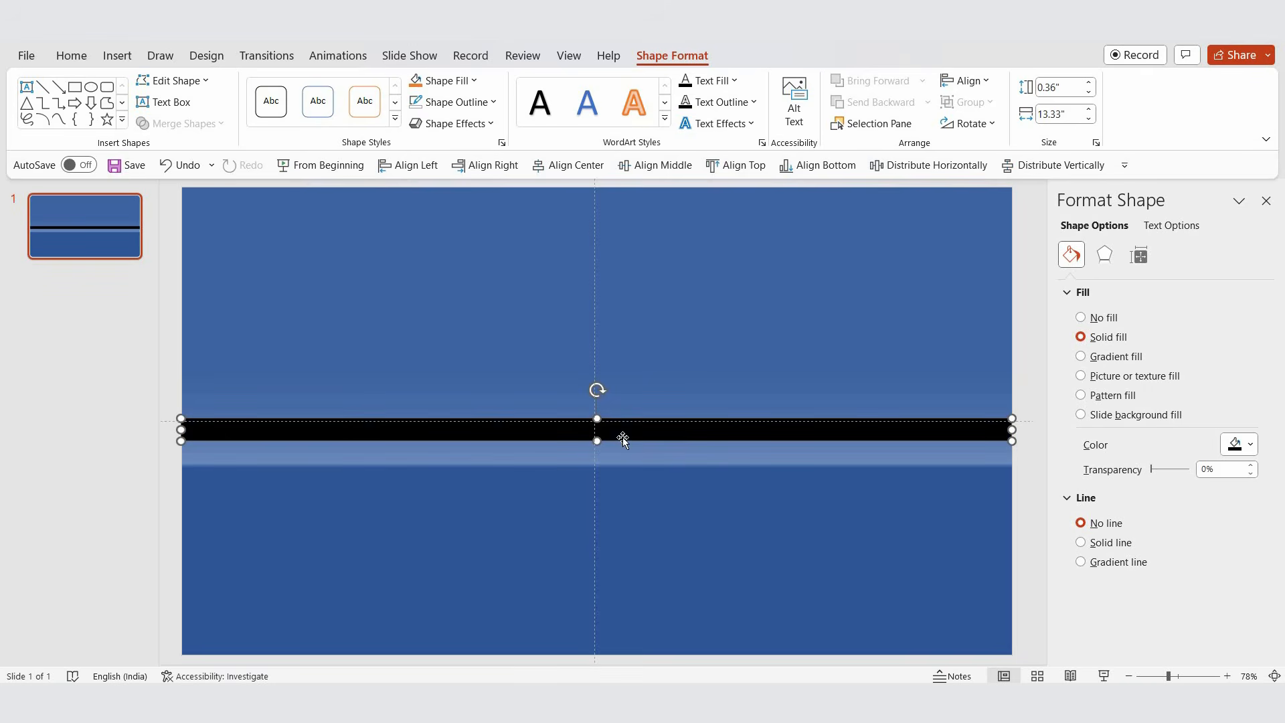
key("Escape")
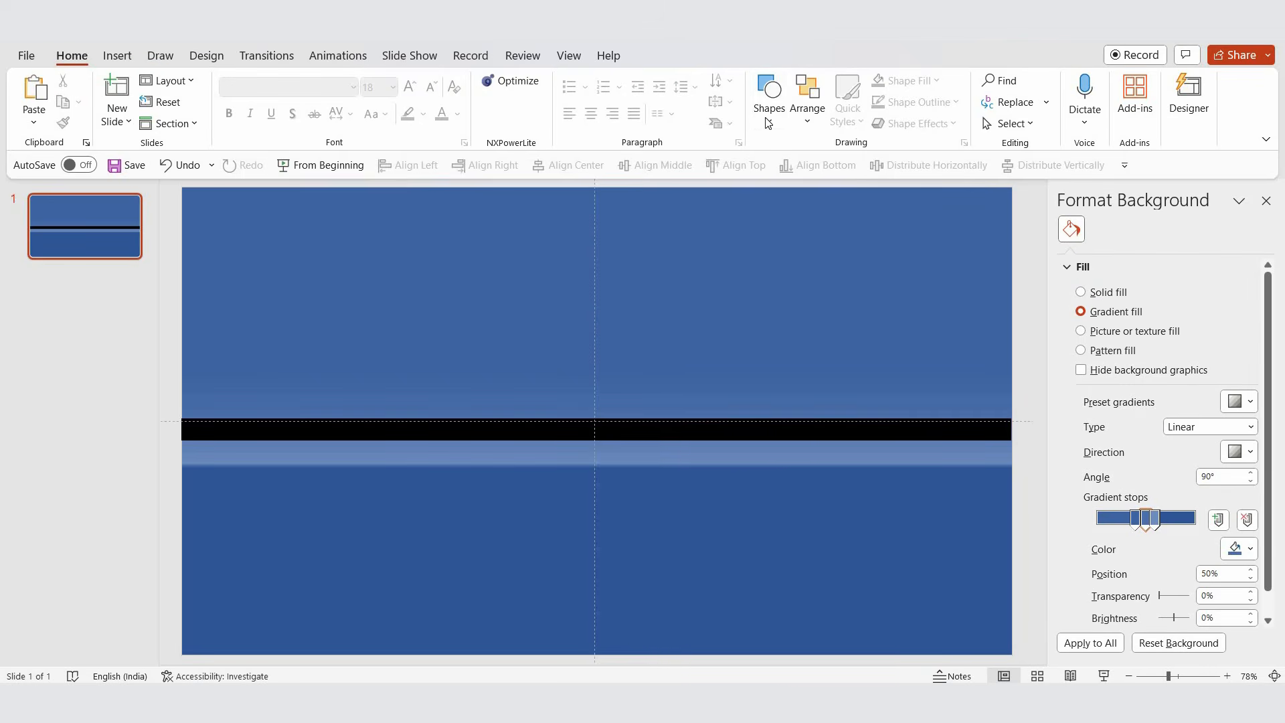
Step: Add a block arc about 2.36" high and 2.58" wide below the bar and make its band thinner
left_click(769, 114)
left_click(810, 359)
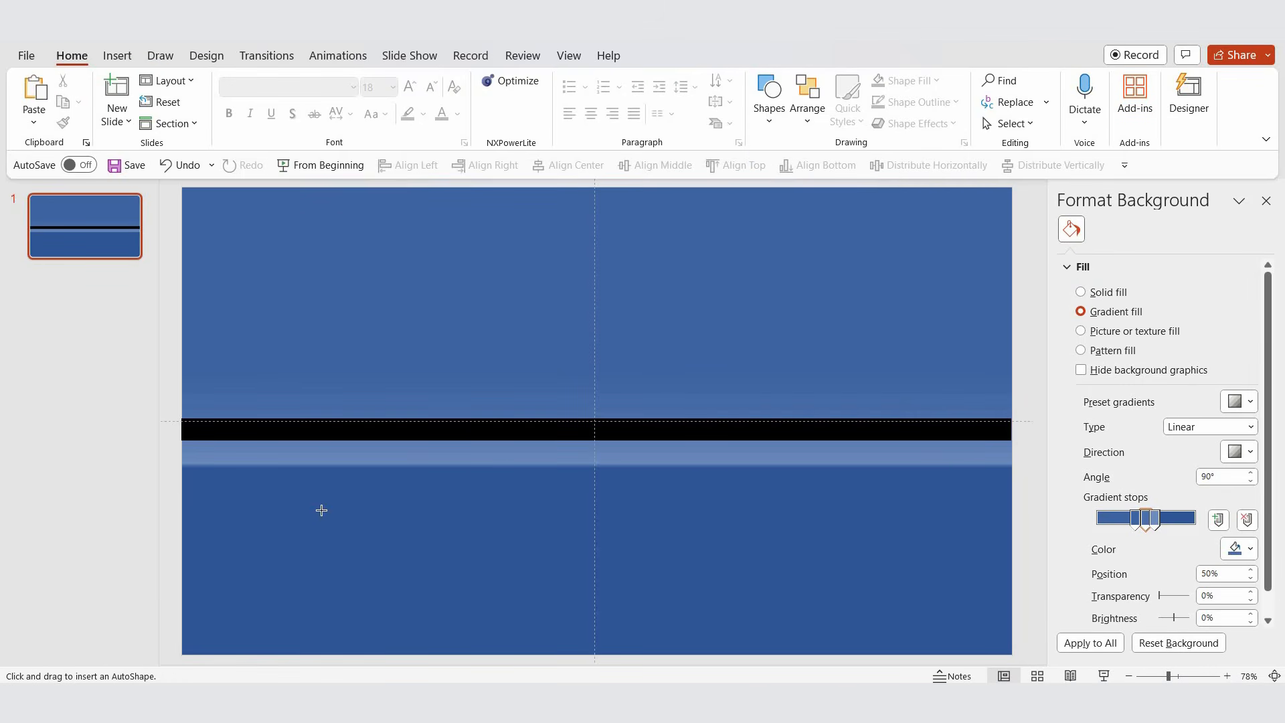
left_click_drag(433, 566, 474, 655)
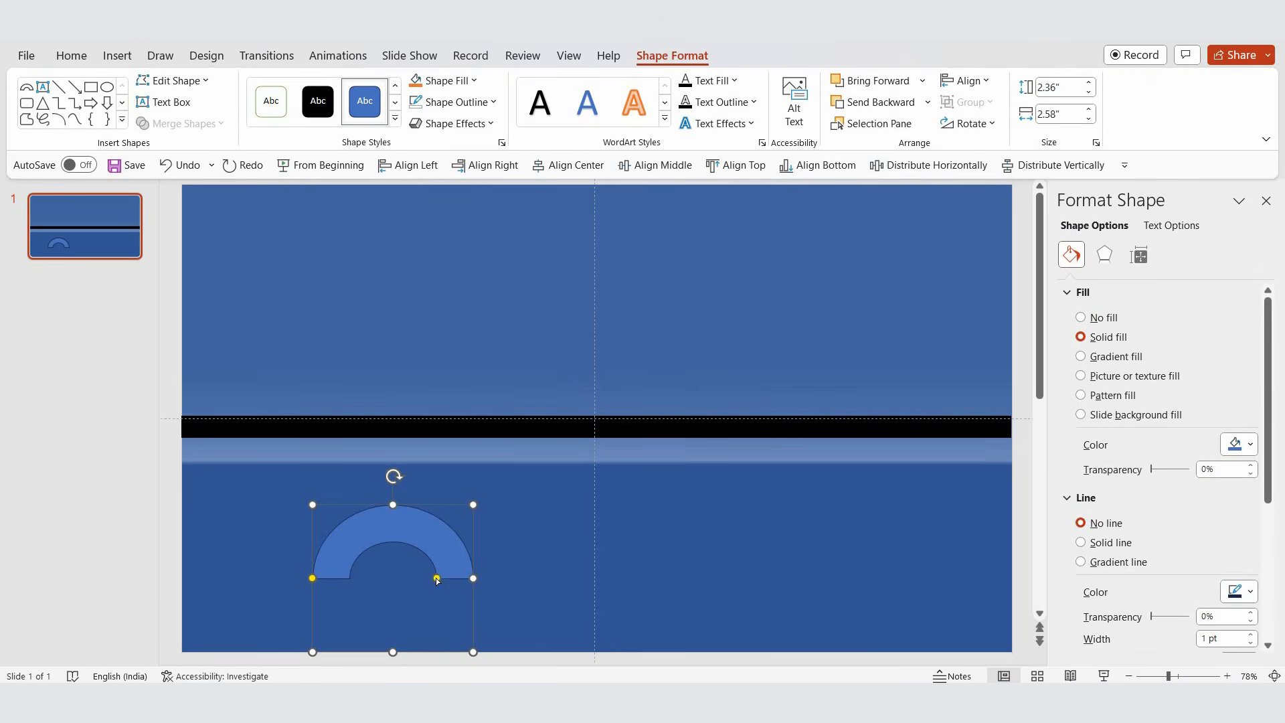
left_click_drag(448, 577, 455, 573)
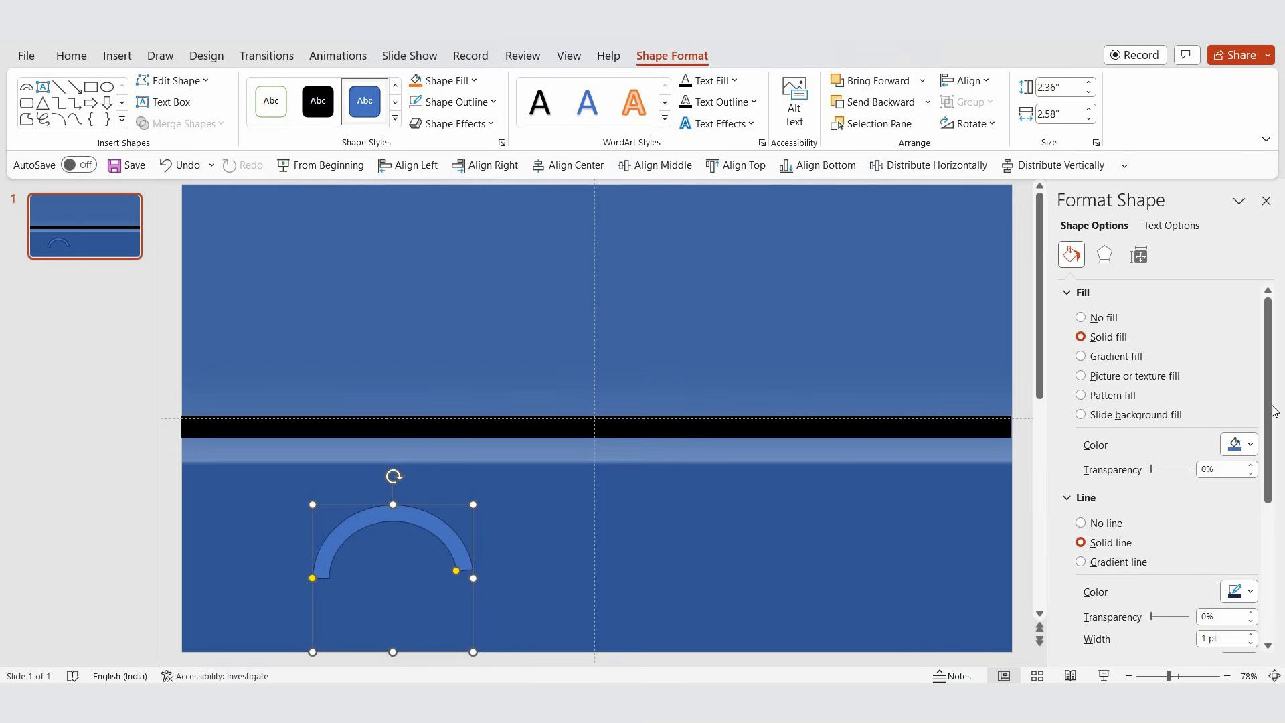
Step: Fill the block arc below the bar with black
left_click(1241, 446)
left_click(1168, 491)
left_click(483, 526)
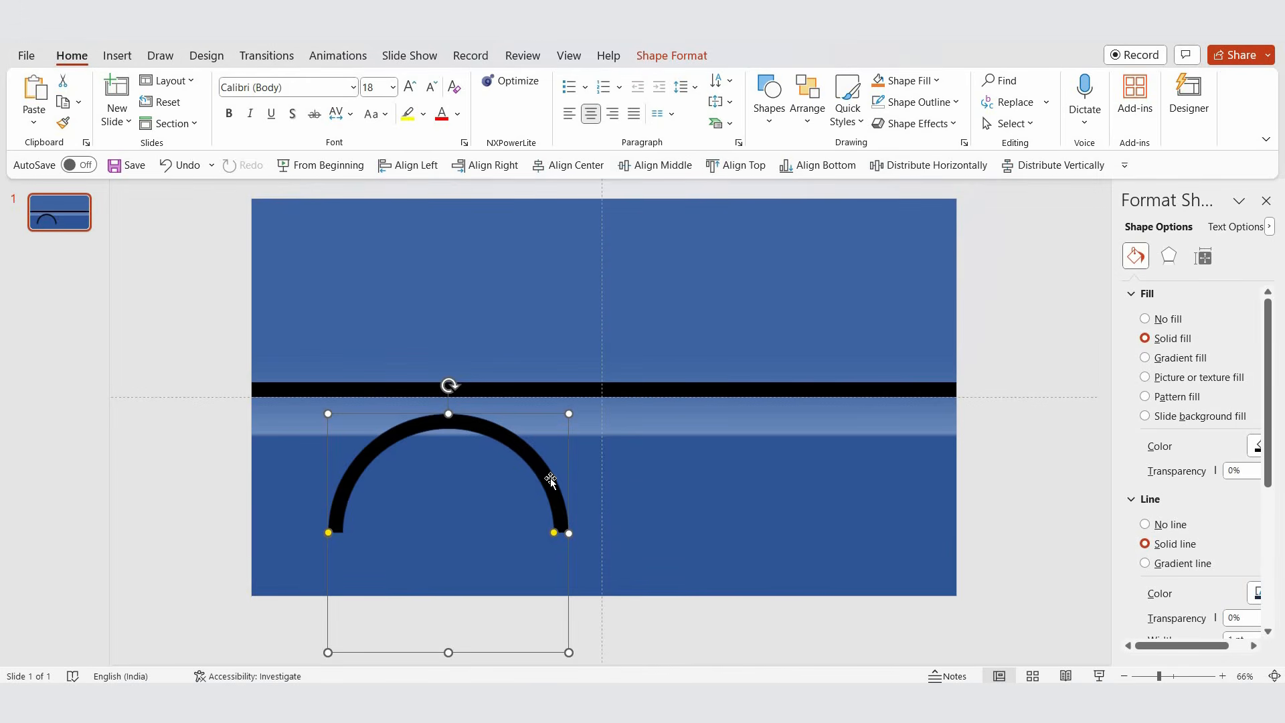
Step: Arrange four copies of the black arc side by side under the bar so that their ends meet
left_click_drag(550, 479, 1048, 467)
left_click_drag(845, 475, 811, 476)
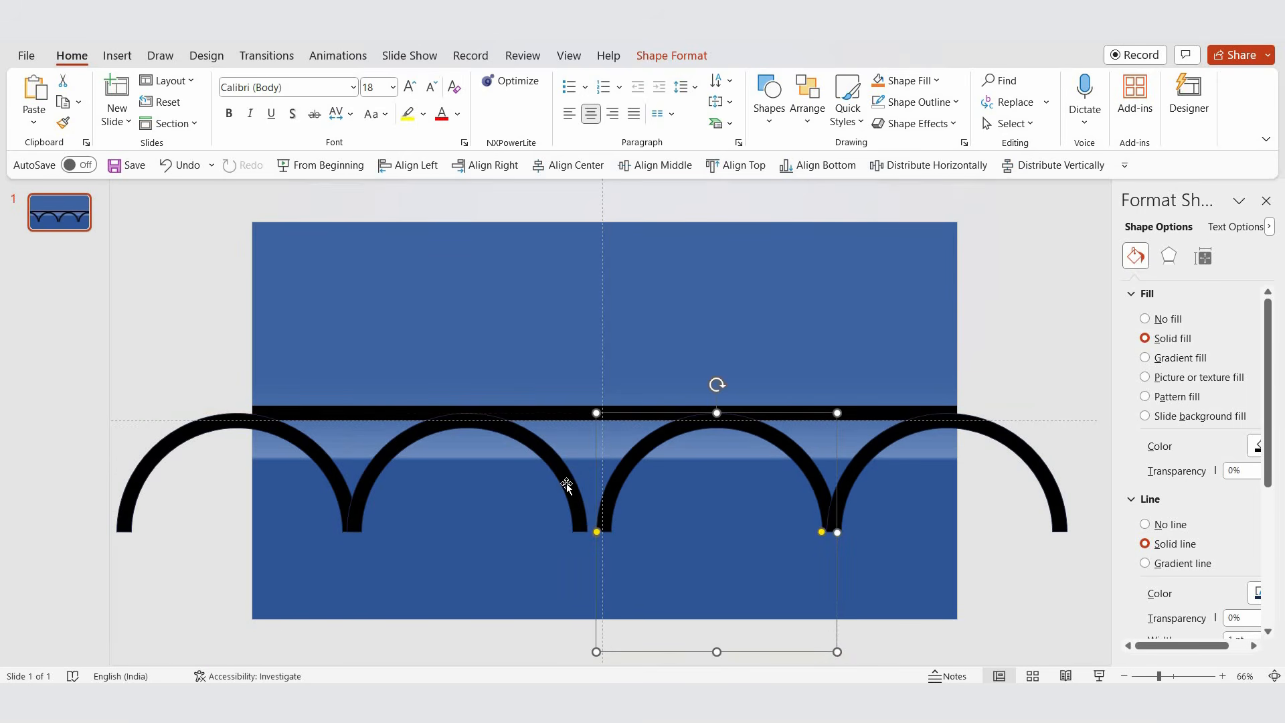
left_click_drag(573, 483, 588, 483)
left_click_drag(339, 484, 353, 485)
Step: Draw an isosceles triangle about 2.05" high and 2.38" wide above the bar and remove its outline
left_click(769, 101)
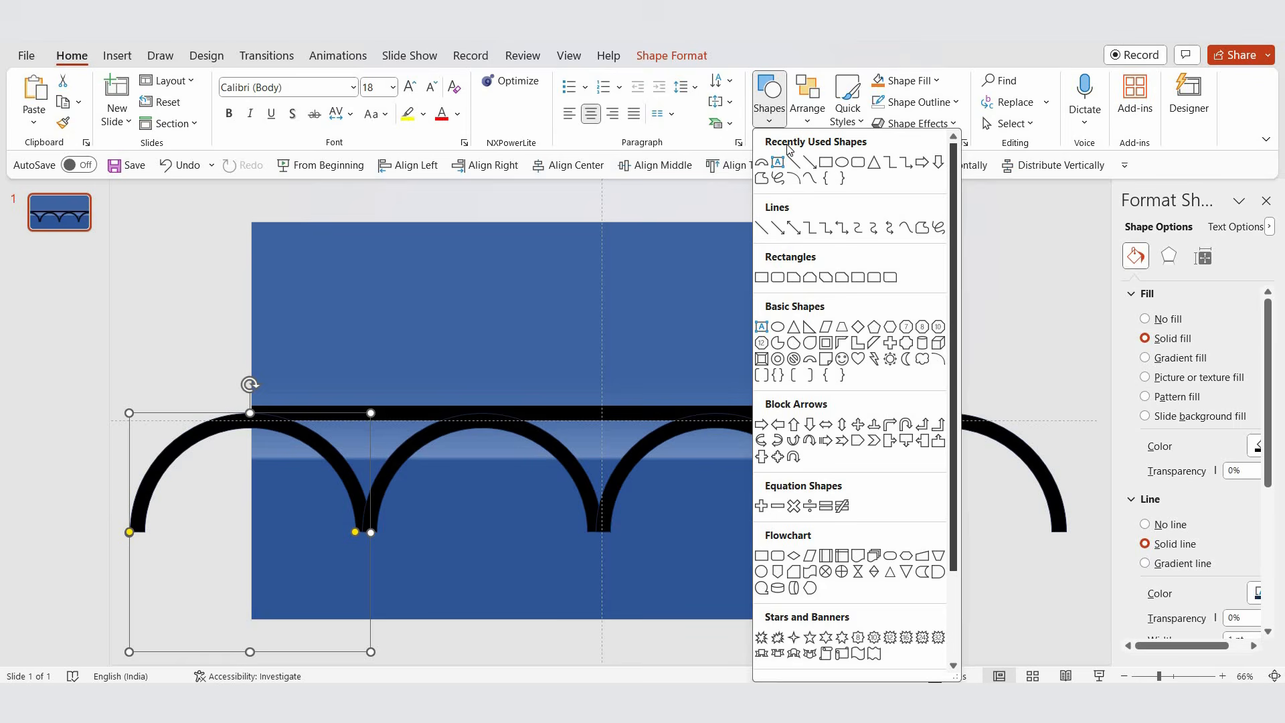
left_click(880, 167)
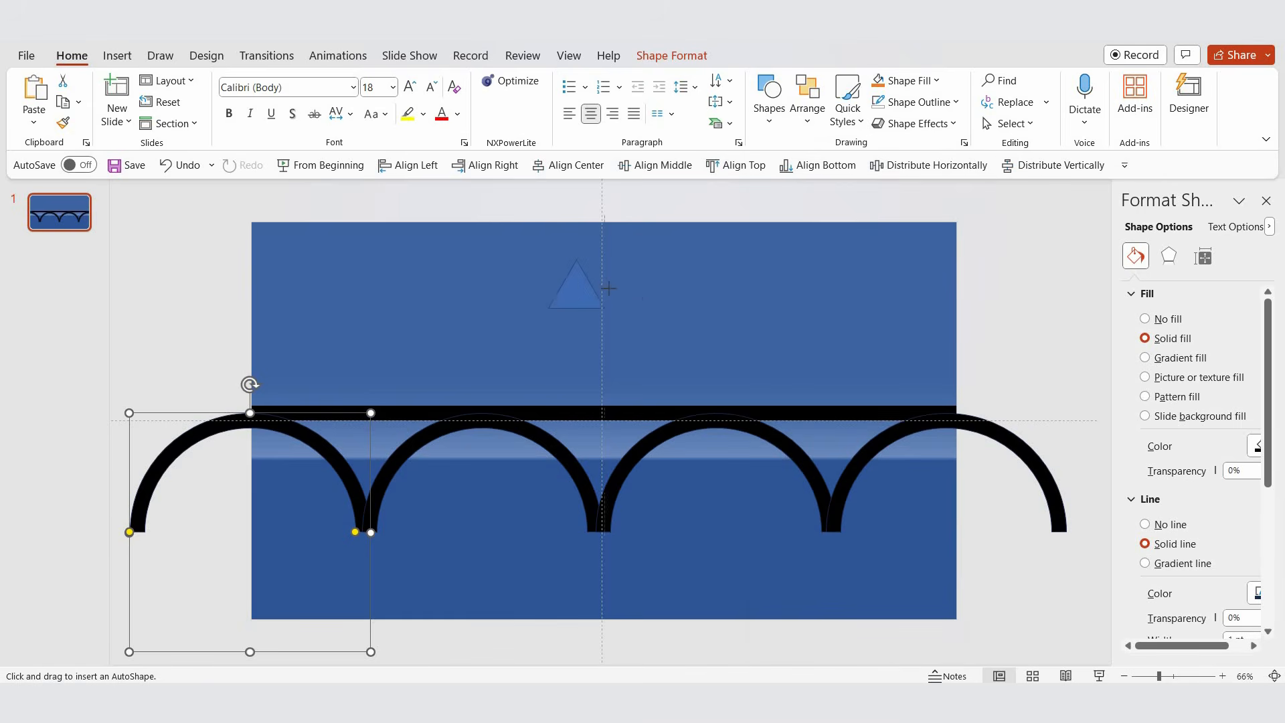
left_click_drag(609, 288, 674, 369)
left_click(454, 102)
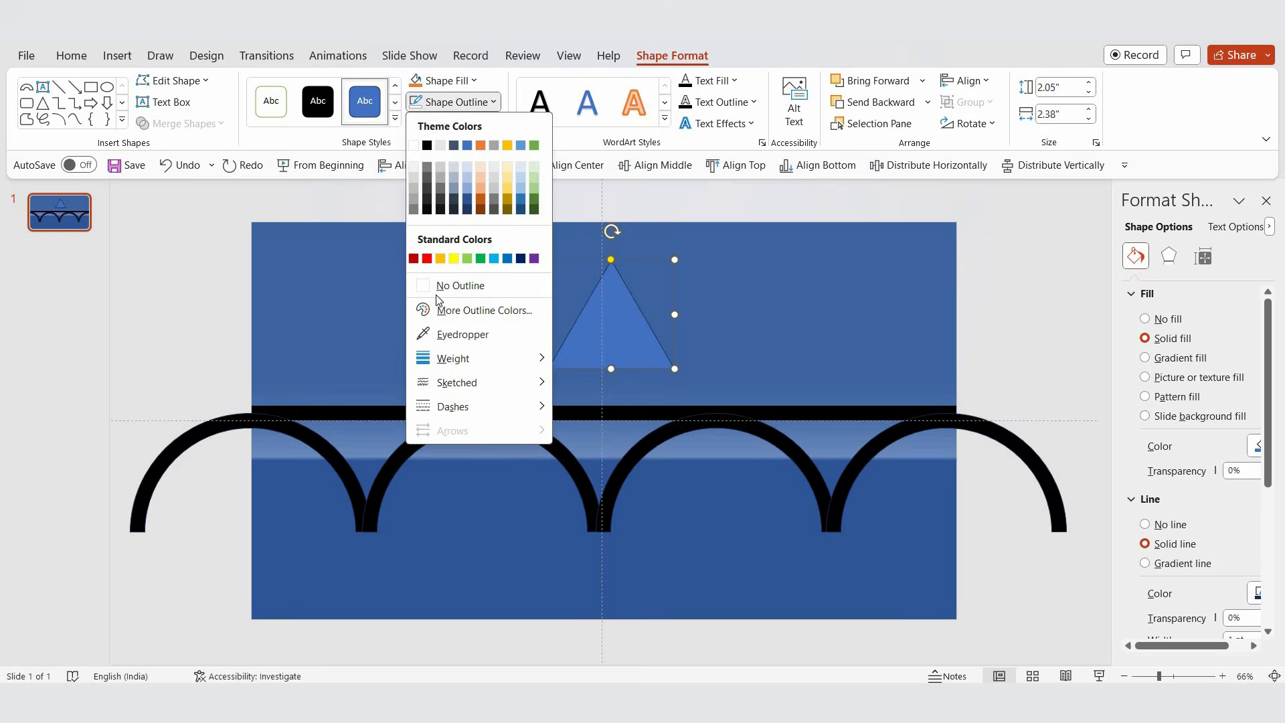
left_click(442, 285)
Step: Flip the triangle vertically and fit it into the gap between the two rightmost arcs at about 2.08" by 2.81"
left_click_drag(675, 314, 854, 466)
left_click(971, 123)
left_click(994, 192)
left_click(904, 515)
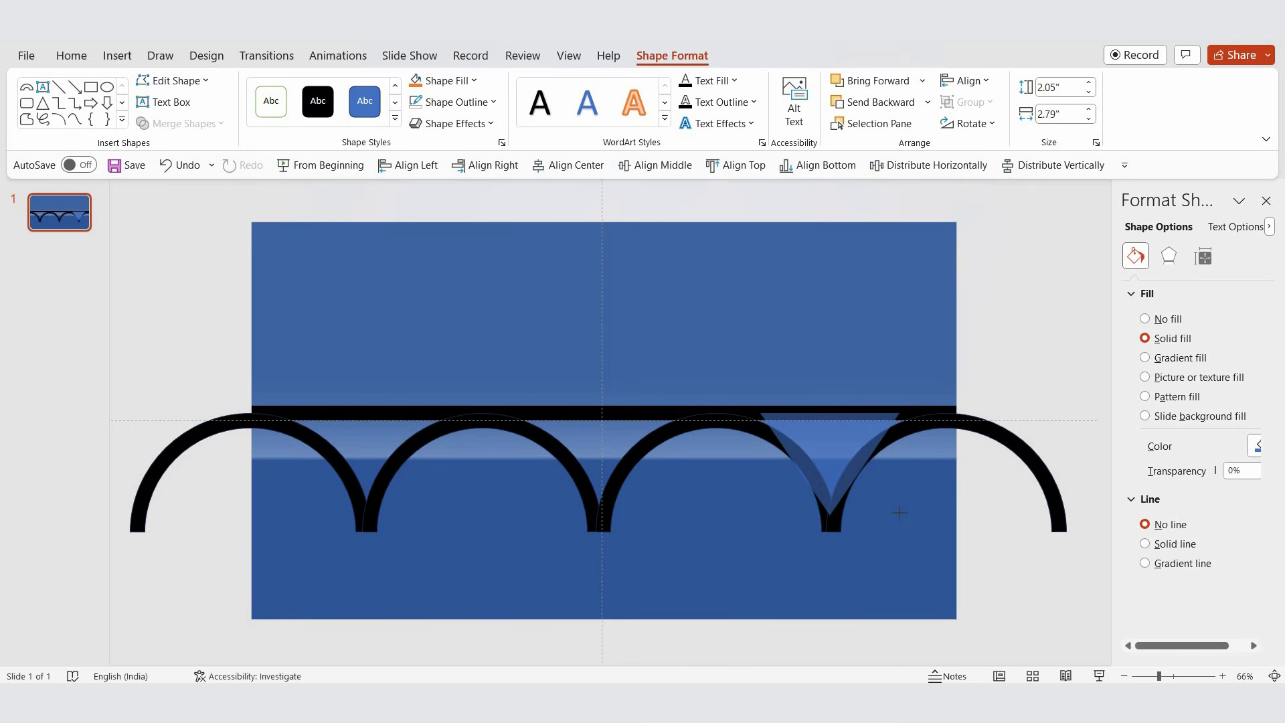
left_click_drag(900, 513, 909, 520)
mouse_move(846, 485)
left_mouse_down()
mouse_move(902, 469)
mouse_move(830, 476)
left_mouse_up()
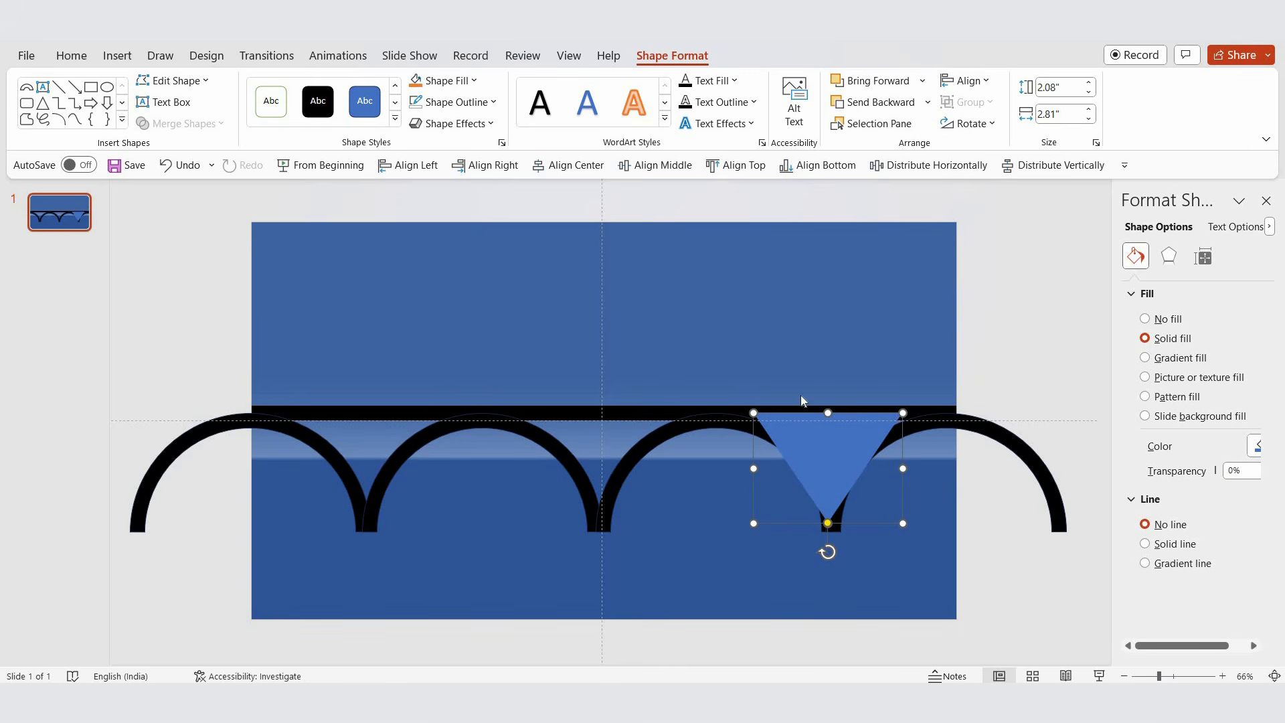
Step: Edit the triangle's points so its corners reach the bar and its sides curve along the neighbouring arcs
left_click(173, 80)
left_click(179, 126)
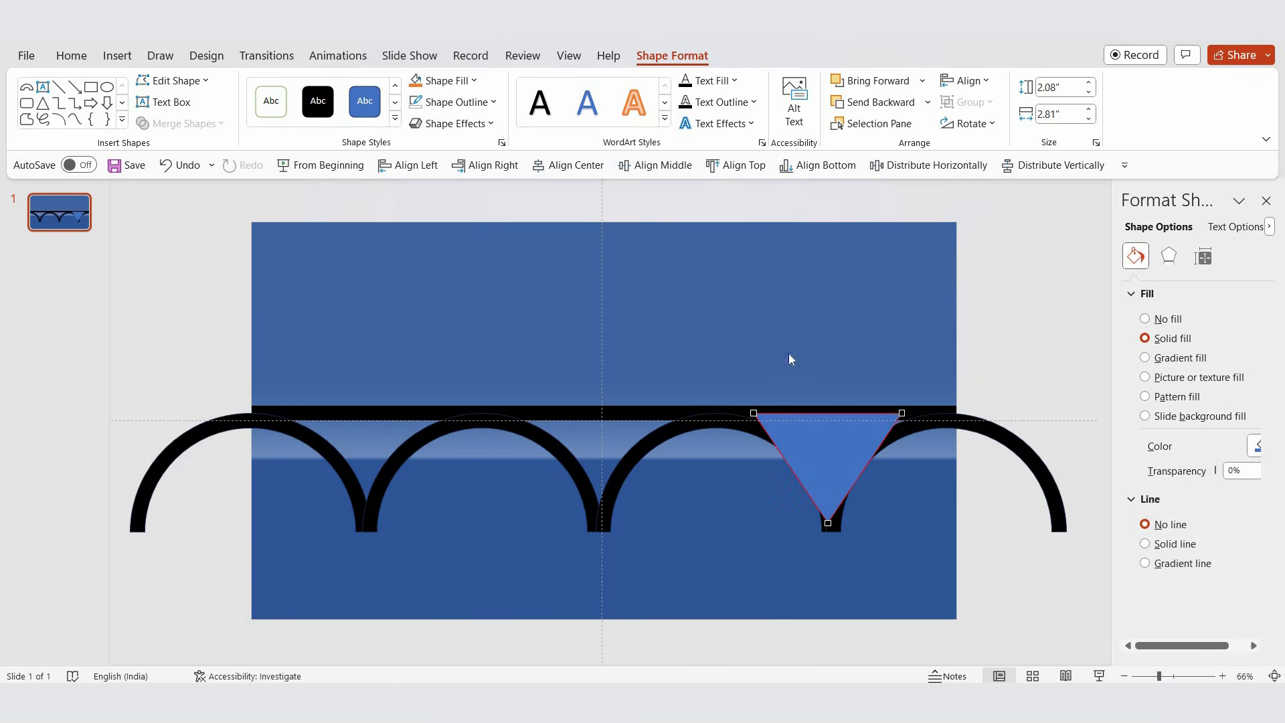
left_click(902, 413)
left_click_drag(910, 418, 872, 446)
left_click_drag(756, 416, 850, 492)
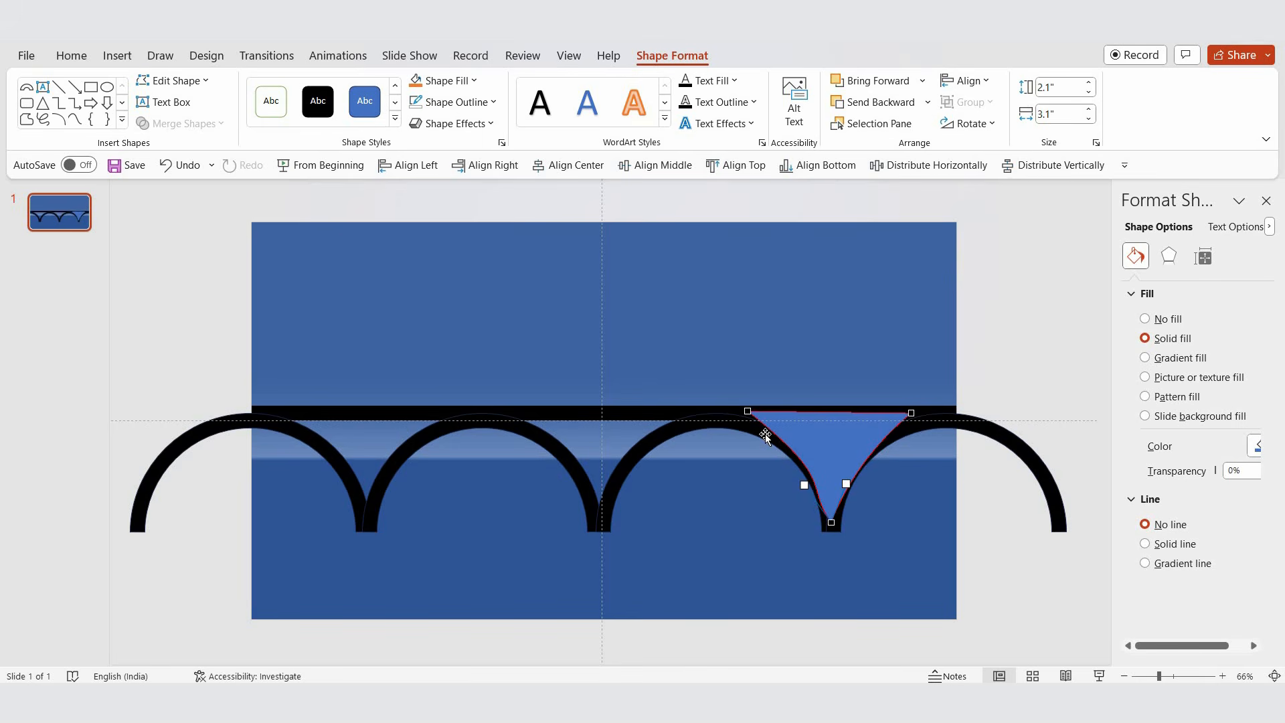
left_click_drag(749, 412, 745, 412)
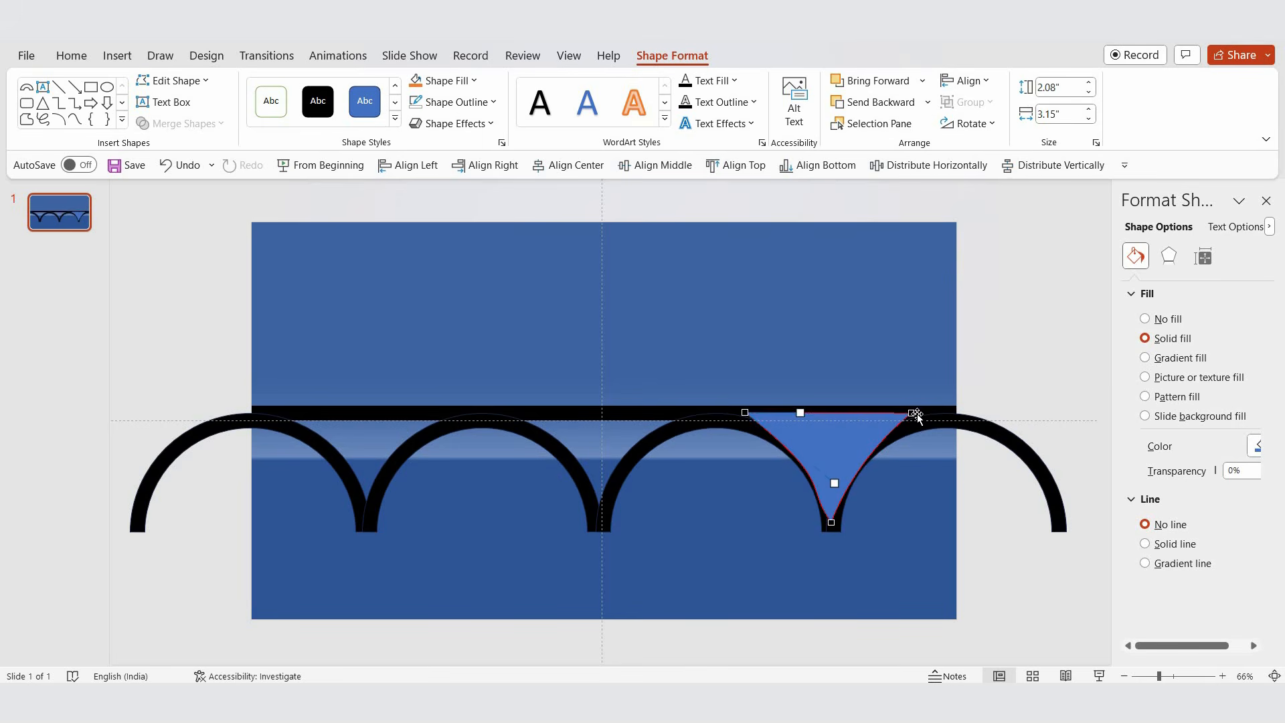
left_click_drag(912, 413, 917, 416)
key("Escape")
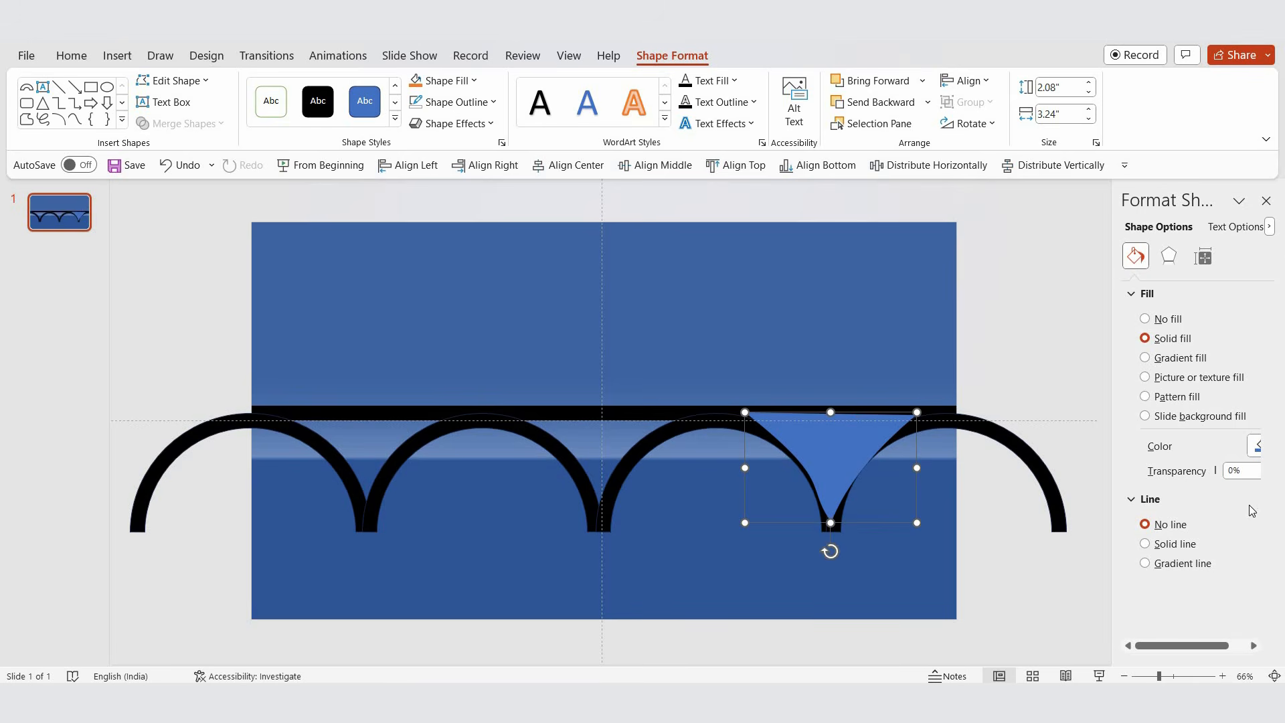
Step: Fill the curved triangle with black and place copies of it in the other gaps between the arcs
left_click(1256, 447)
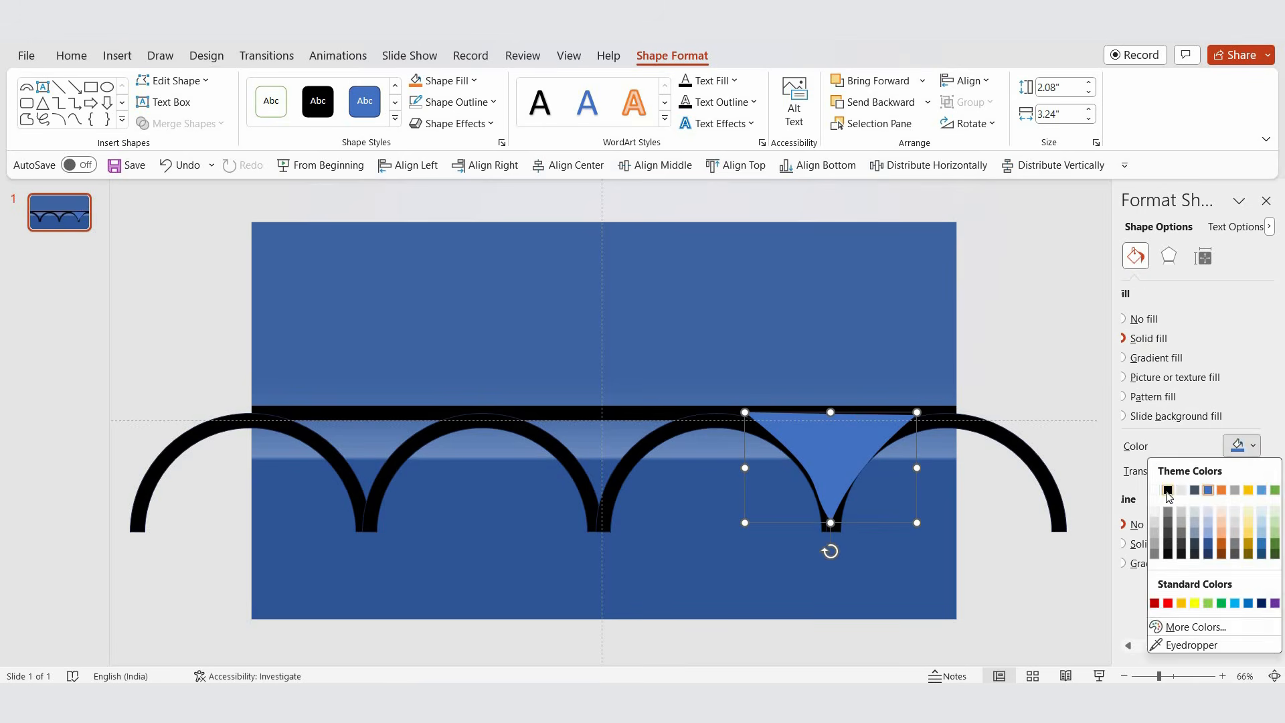
left_click(1168, 491)
left_click_drag(837, 458, 367, 419)
left_click(489, 330)
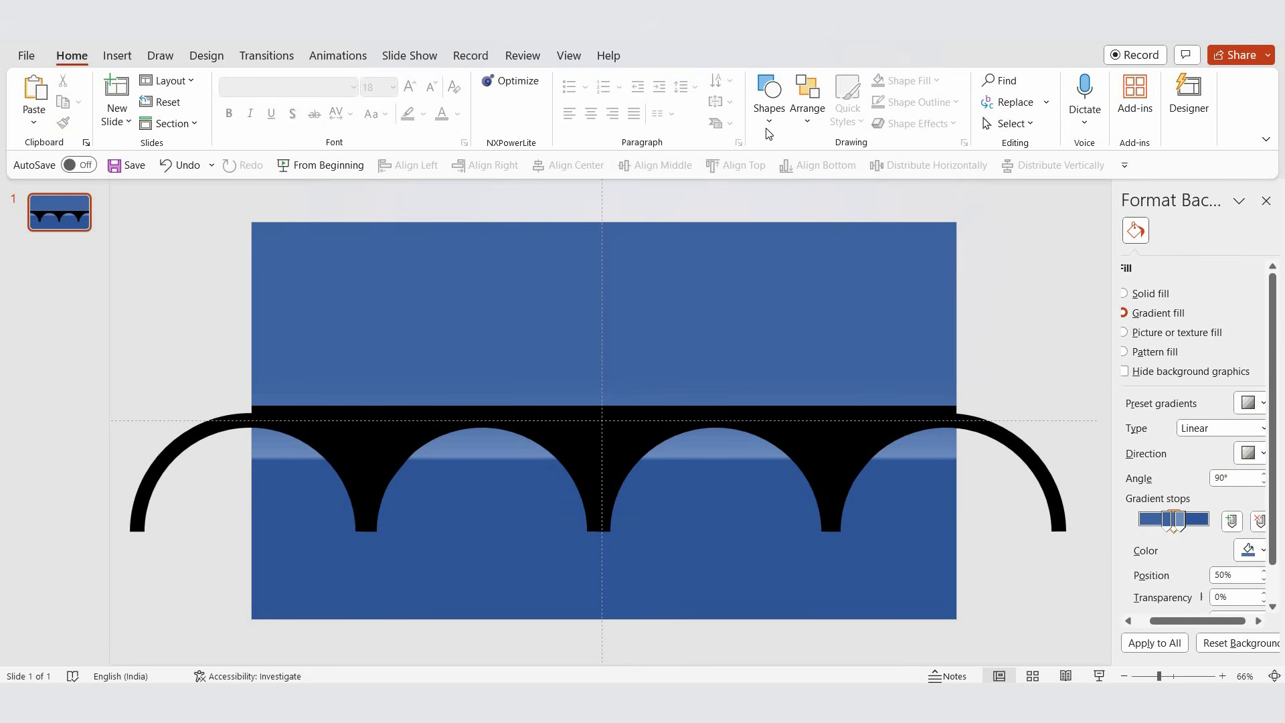
Step: Draw a narrow upright rectangle about 2.73" high and 0.39" wide standing on the bridge deck, with no outline
left_click(769, 110)
left_click(826, 162)
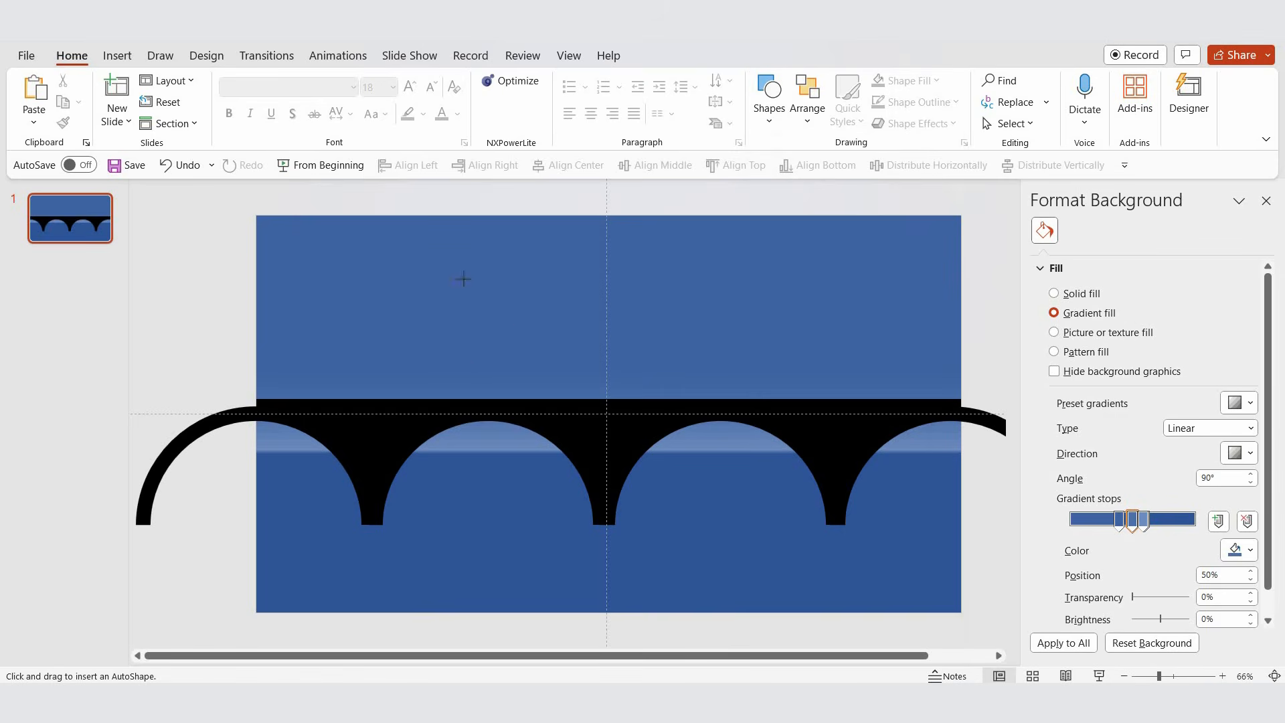
left_click_drag(464, 280, 483, 401)
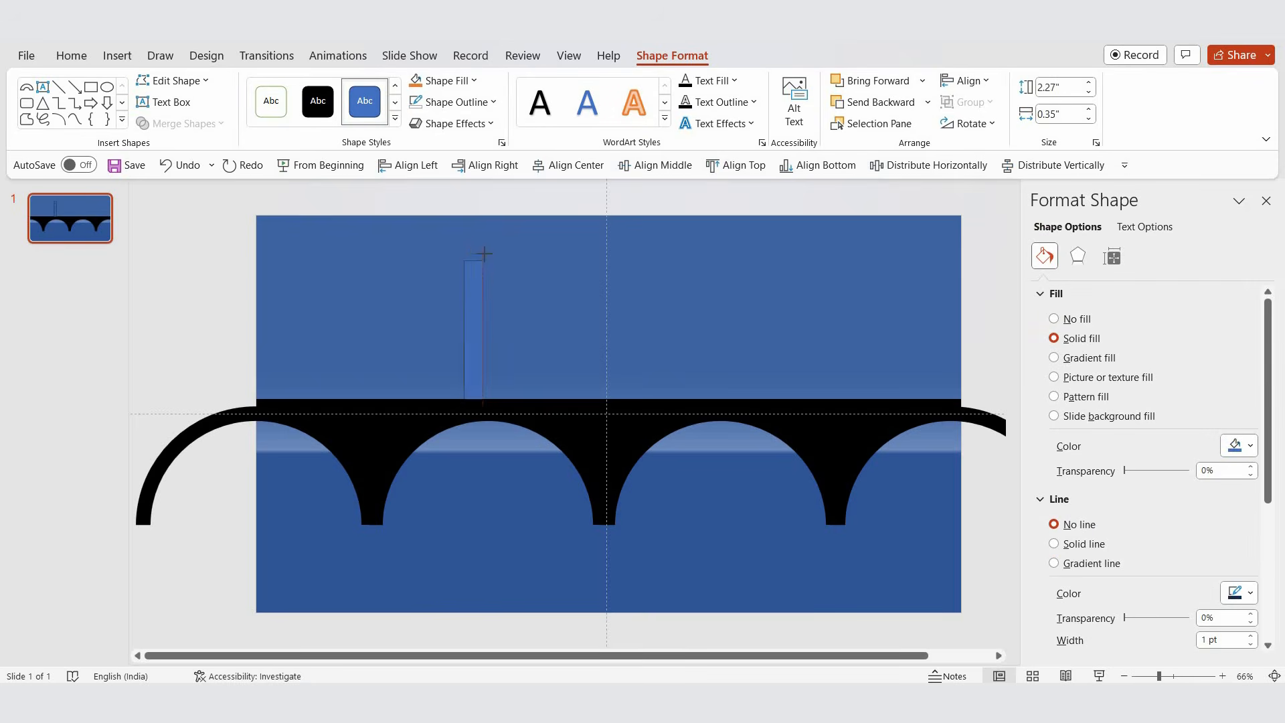
left_click(456, 102)
left_click(454, 289)
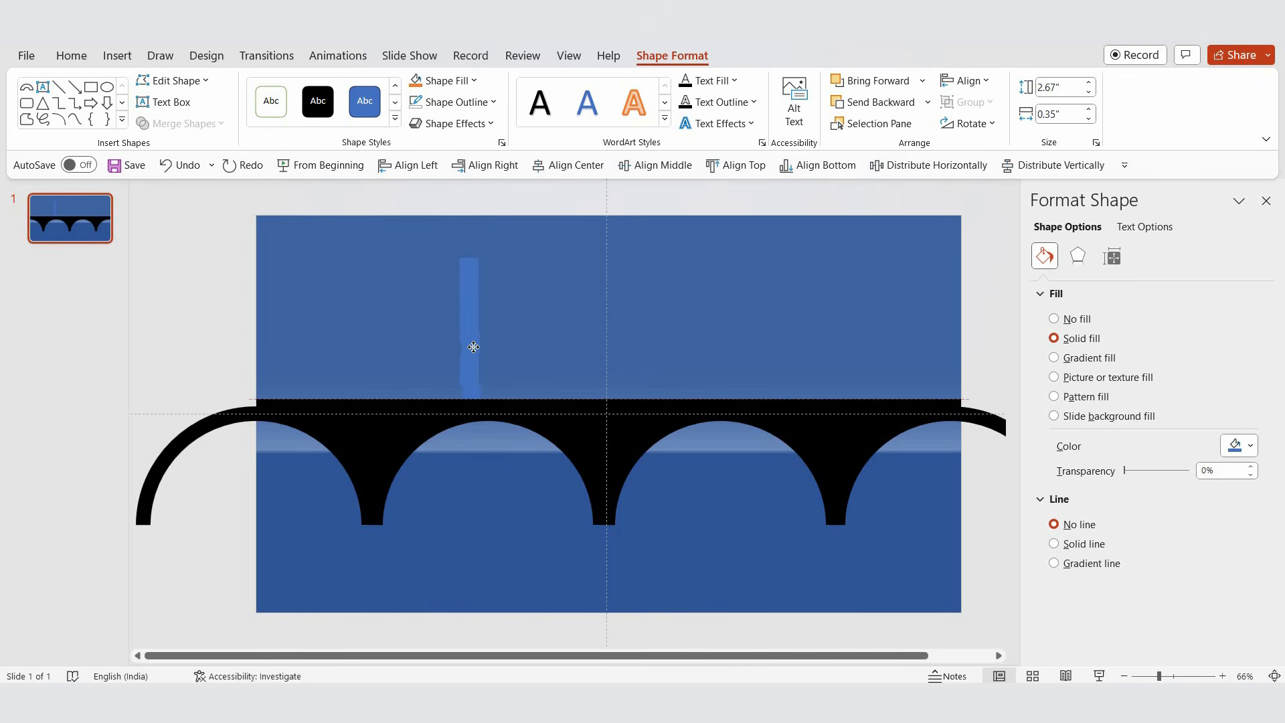
left_click_drag(487, 258, 490, 254)
Step: Give the upright rectangle a two-stop gradient fill from black to the lighter grey shade of black, deleting the extra stops
left_click(1090, 357)
left_click_drag(1141, 564, 1119, 566)
left_click(1251, 593)
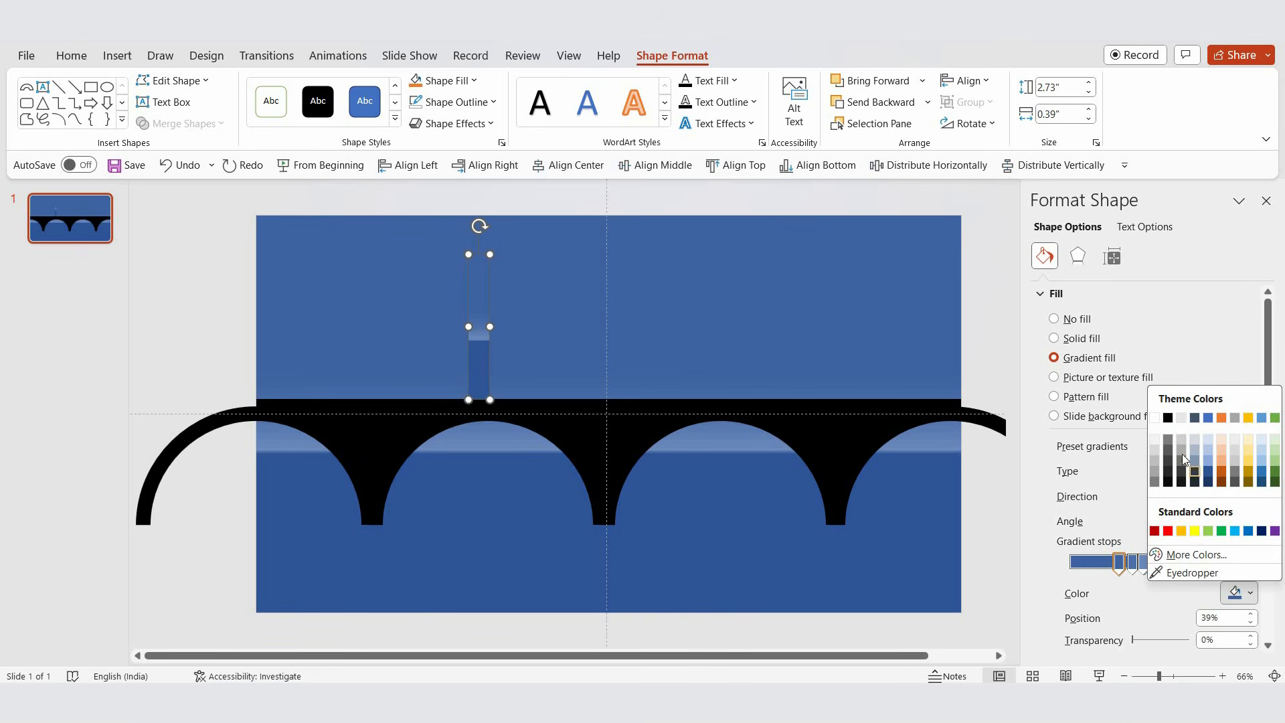
left_click(1168, 418)
left_click_drag(1119, 566, 1190, 565)
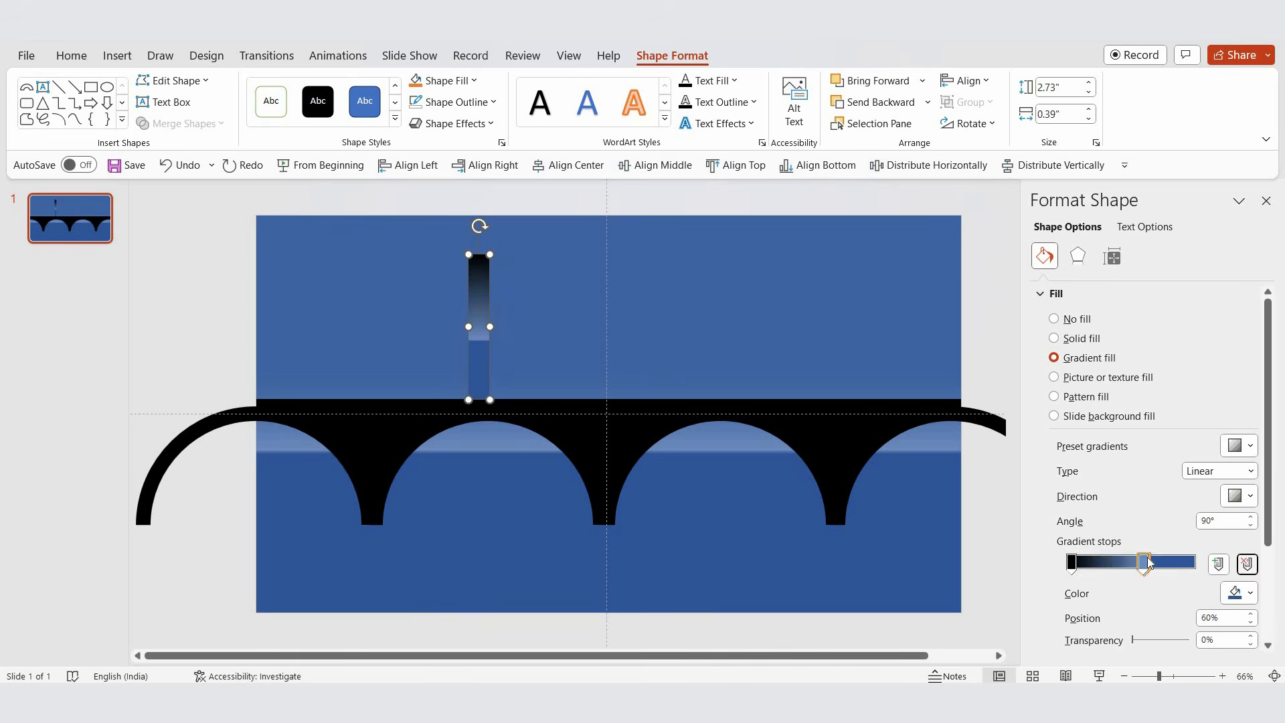
left_click(1251, 595)
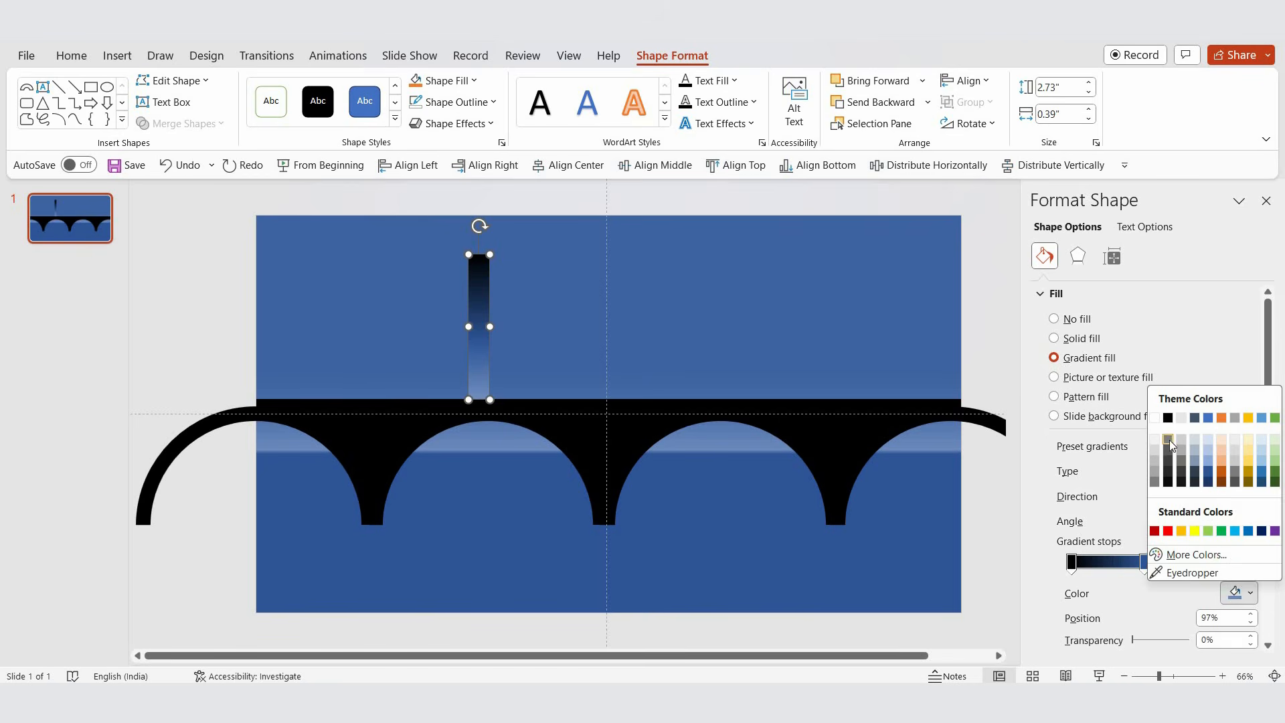
left_click(1169, 441)
left_click(1145, 564)
left_click(1246, 563)
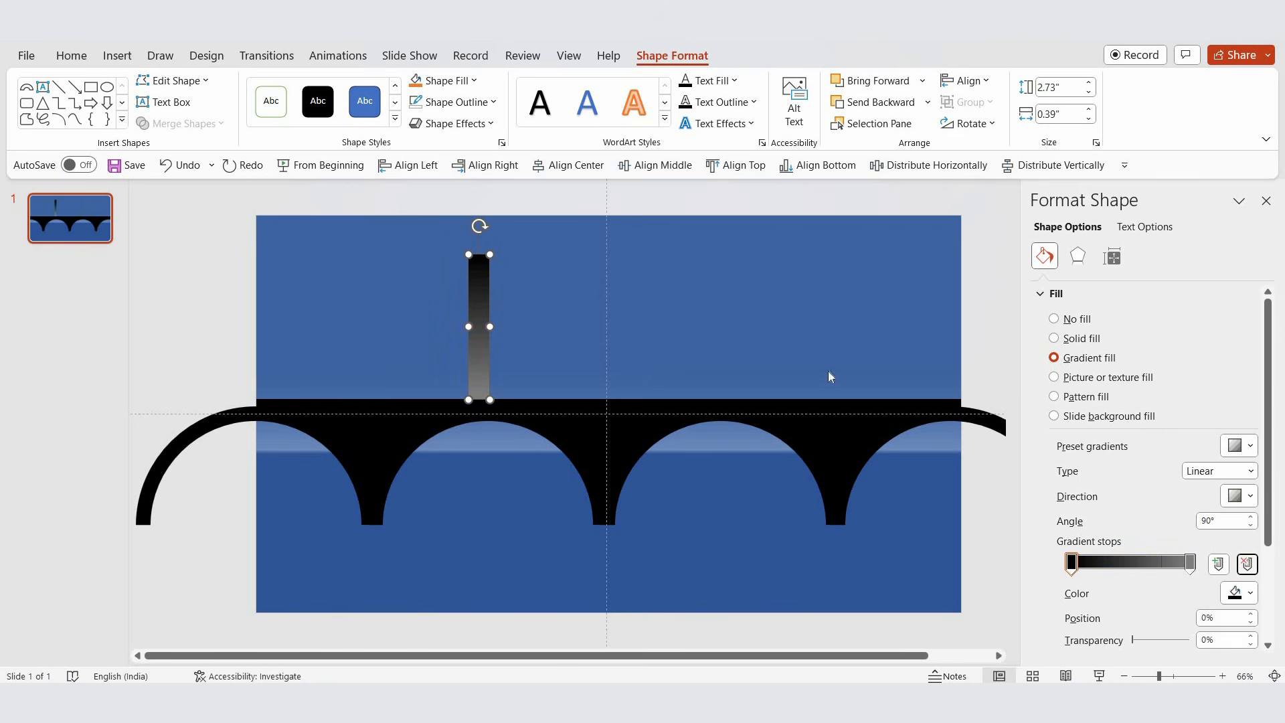
Step: Run the pillar's linear gradient horizontally at 0° and move the black stop to 32%
left_click(1250, 496)
left_click(1215, 530)
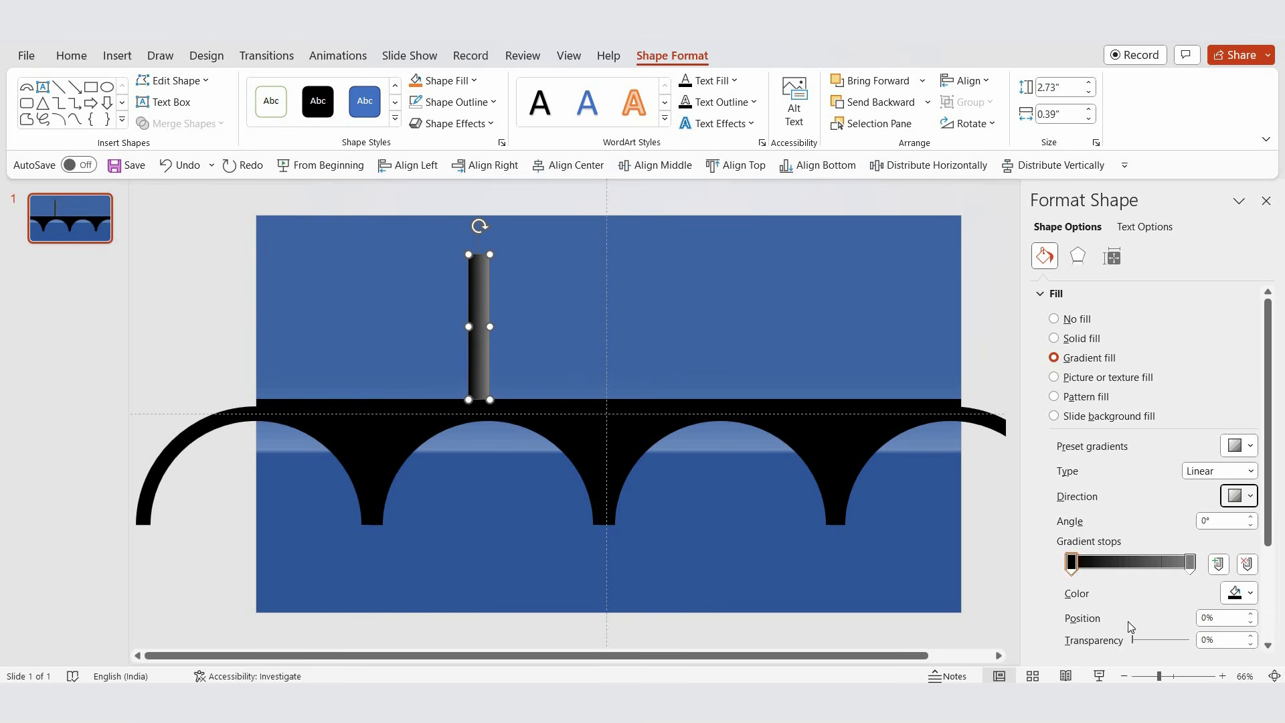
left_click_drag(1074, 564, 1114, 567)
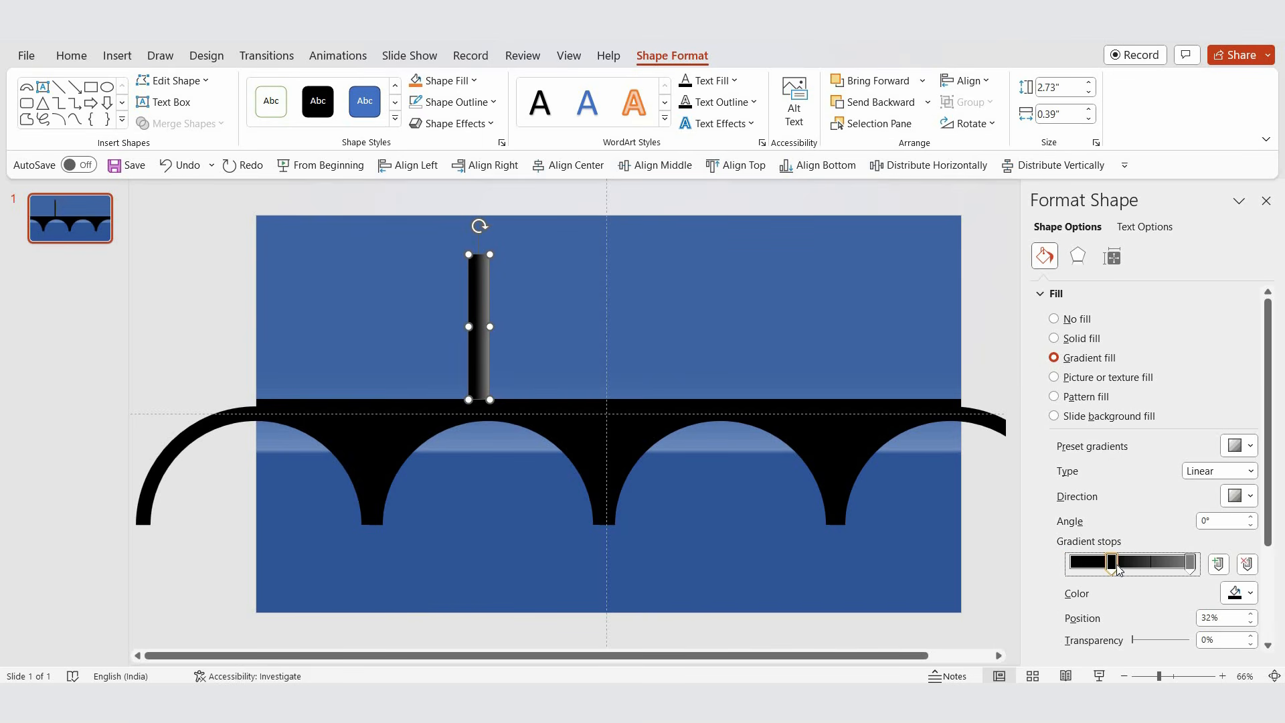
Step: Make the pillar slightly narrower and shift its black gradient stop further towards the grey end
left_click(572, 299)
left_click(484, 324)
left_click_drag(490, 327, 488, 327)
left_click_drag(1112, 566, 1140, 566)
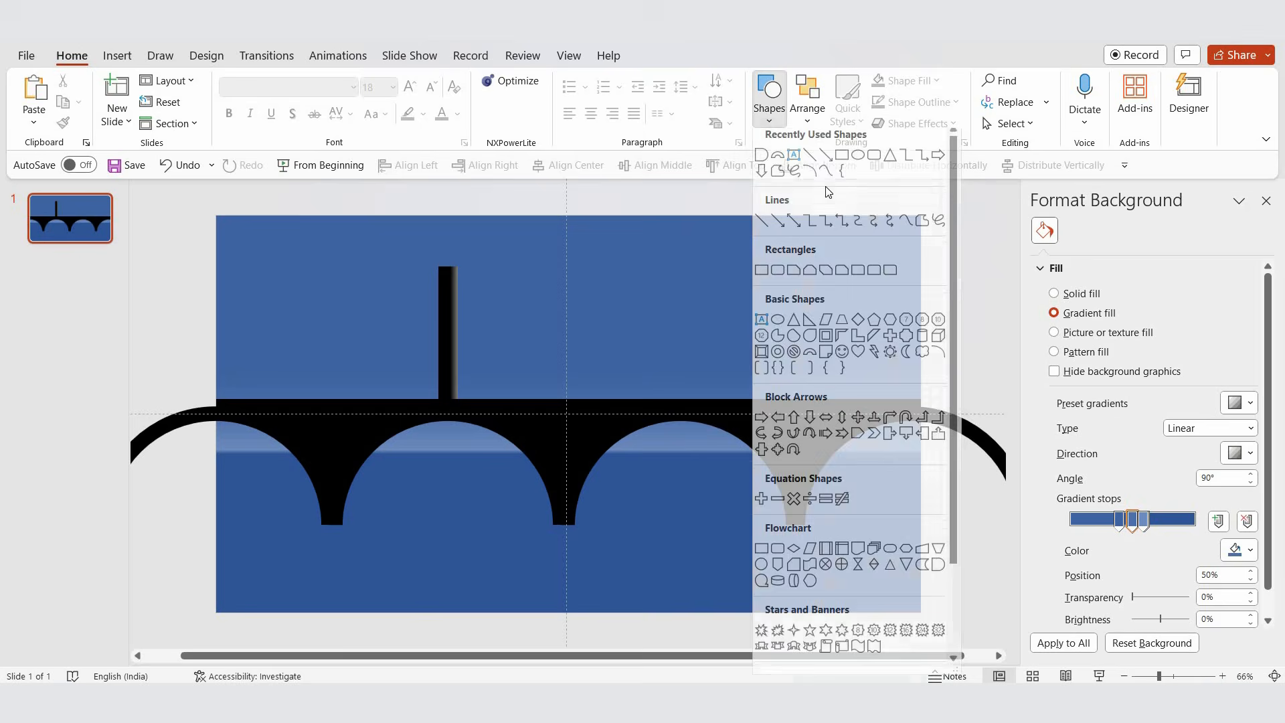
Step: Draw a small Delay shape about 0.42" by 0.35" beside the pillar, rotate it left 90° and remove its outline
scroll(947, 562, "down", 1)
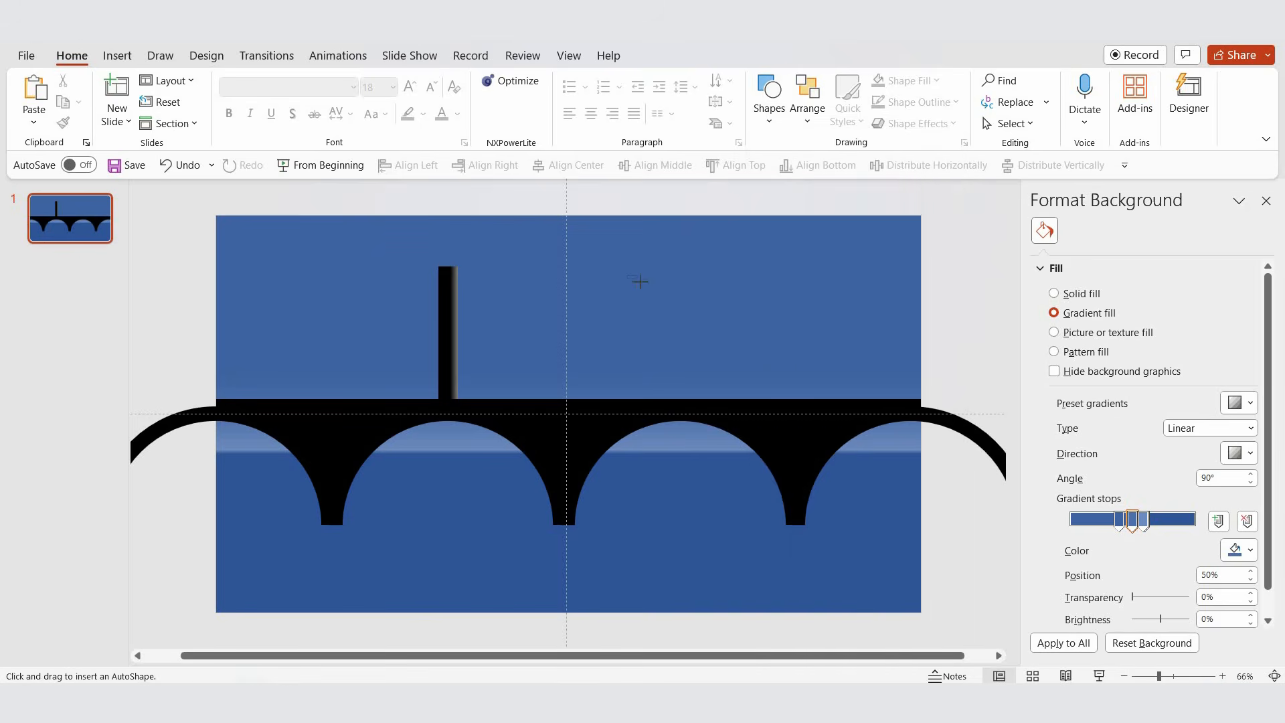
left_click_drag(646, 288, 648, 289)
left_click(971, 123)
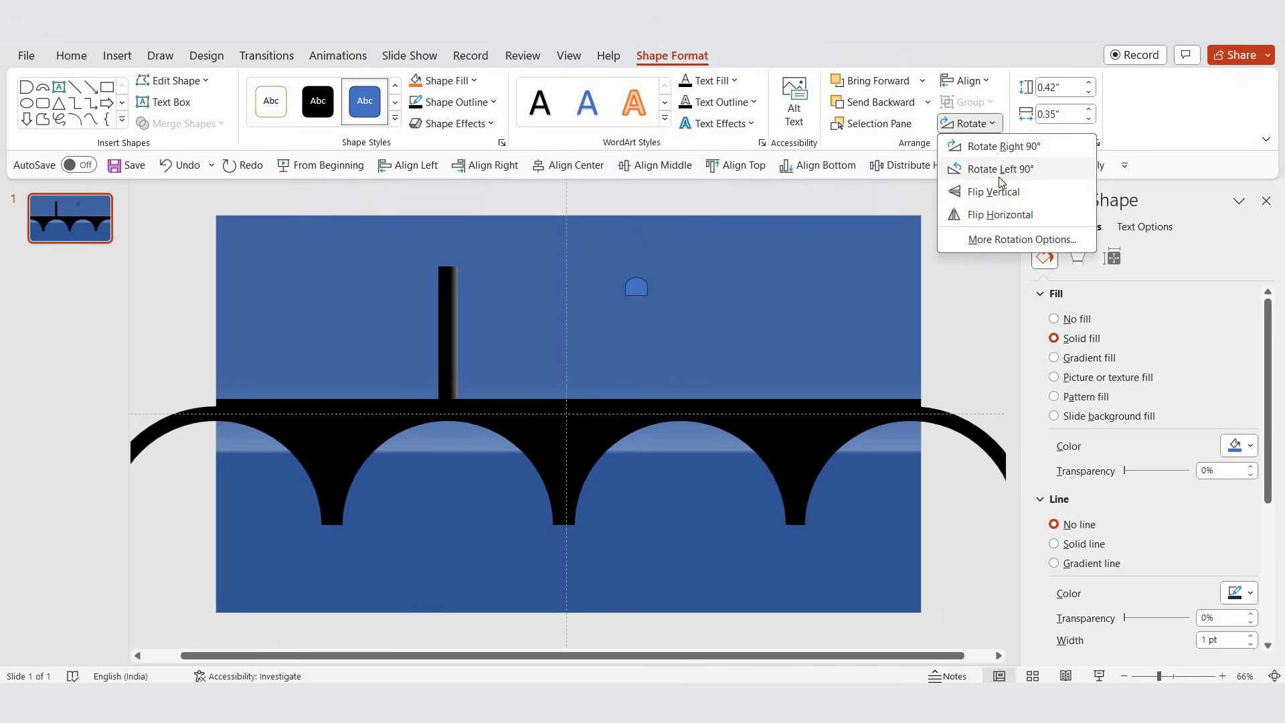
left_click(995, 167)
left_click(489, 101)
left_click(455, 284)
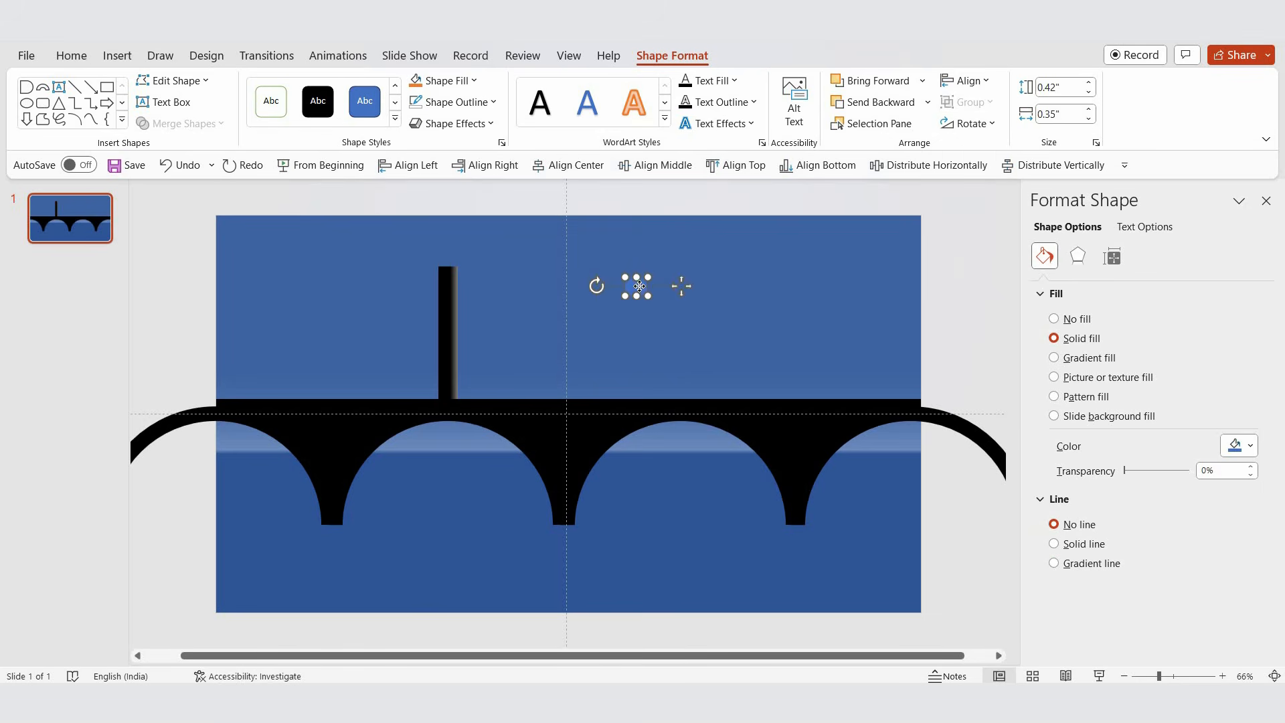
Step: Give the Delay shape a two-stop gradient fill from black to dark grey, deleting the extra stops
left_click(1085, 359)
left_click_drag(1147, 570, 1119, 570)
left_click(1240, 593)
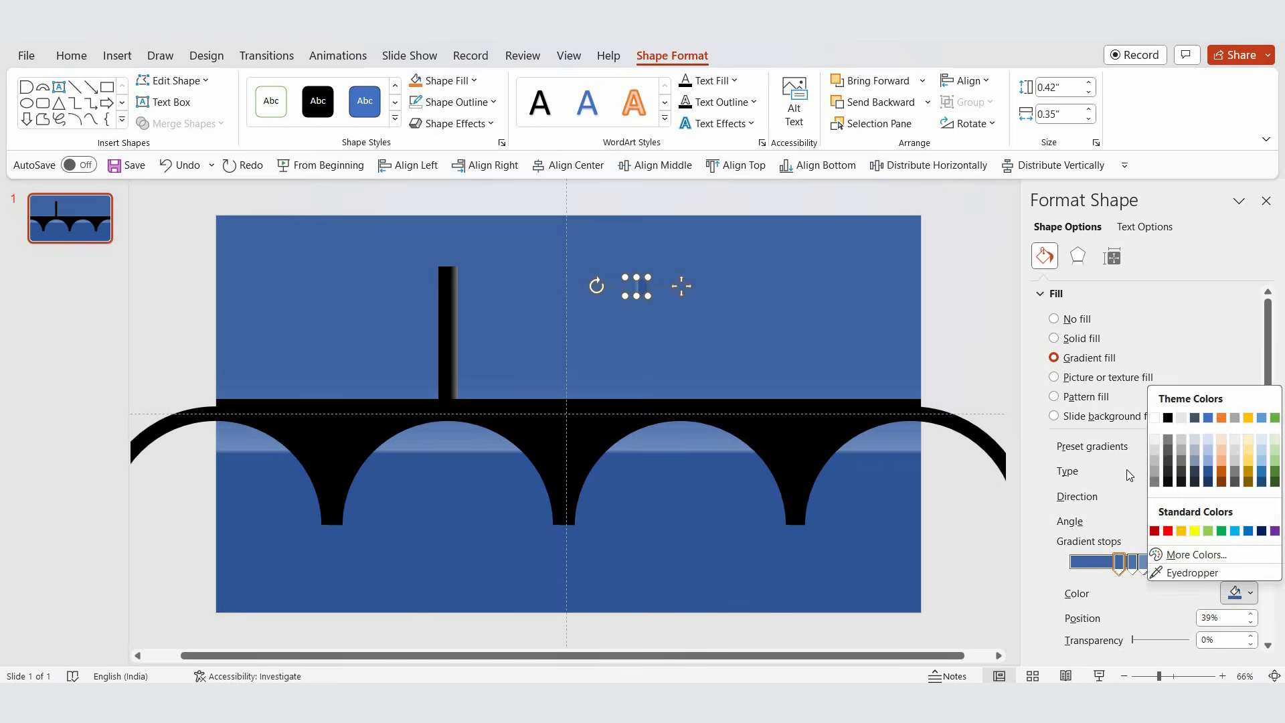
left_click(1169, 418)
left_click(1132, 567)
left_click(1247, 564)
left_click(1146, 565)
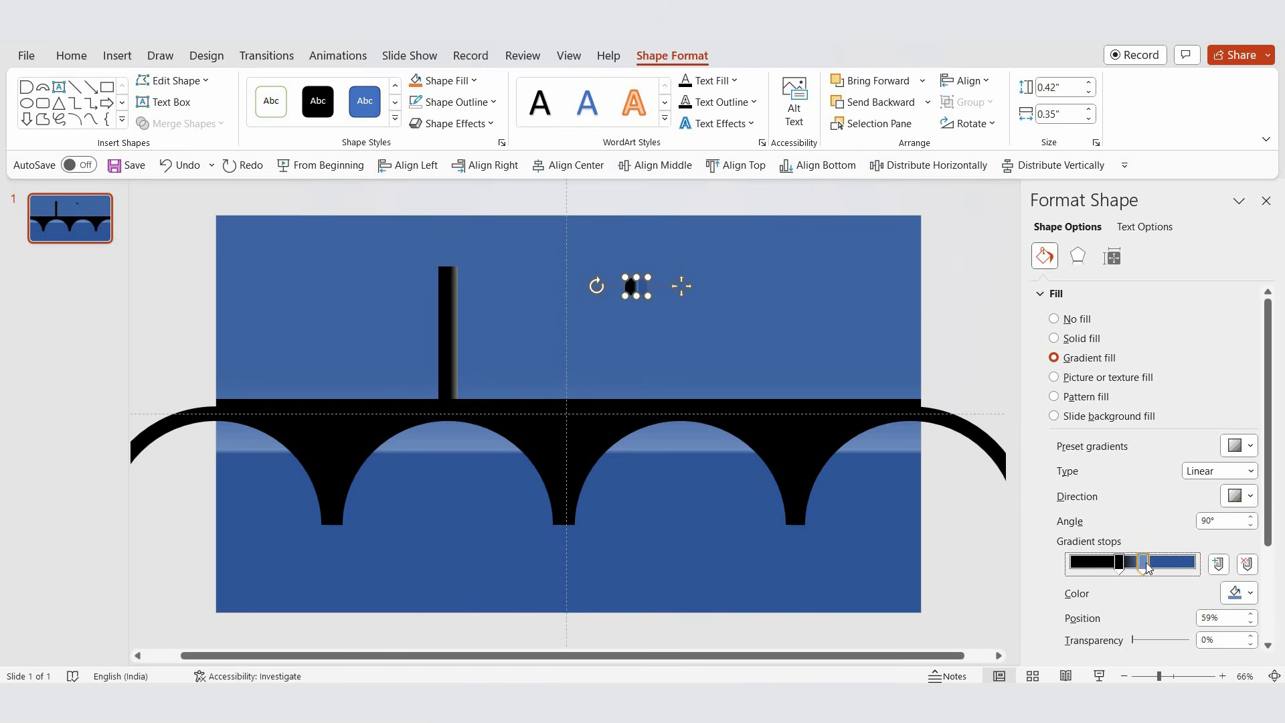
left_click(1192, 566)
left_click(1239, 593)
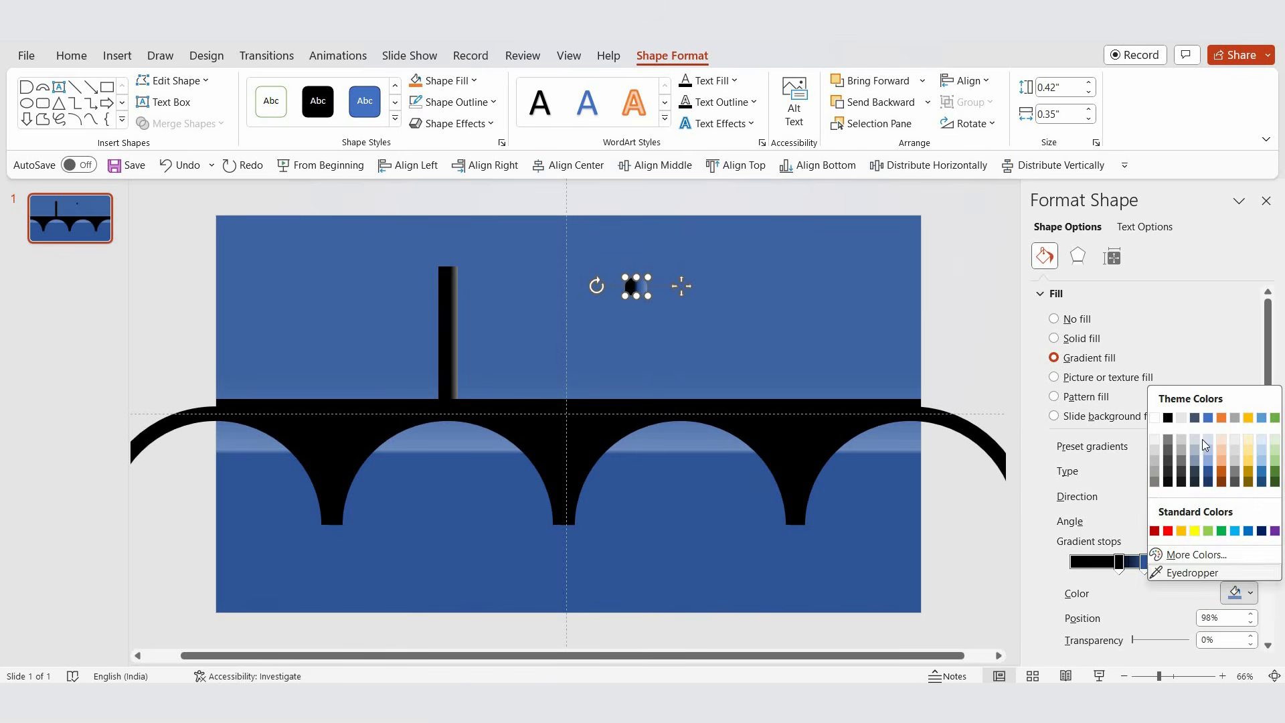
left_click(1155, 492)
left_click(1145, 566)
left_click(1248, 564)
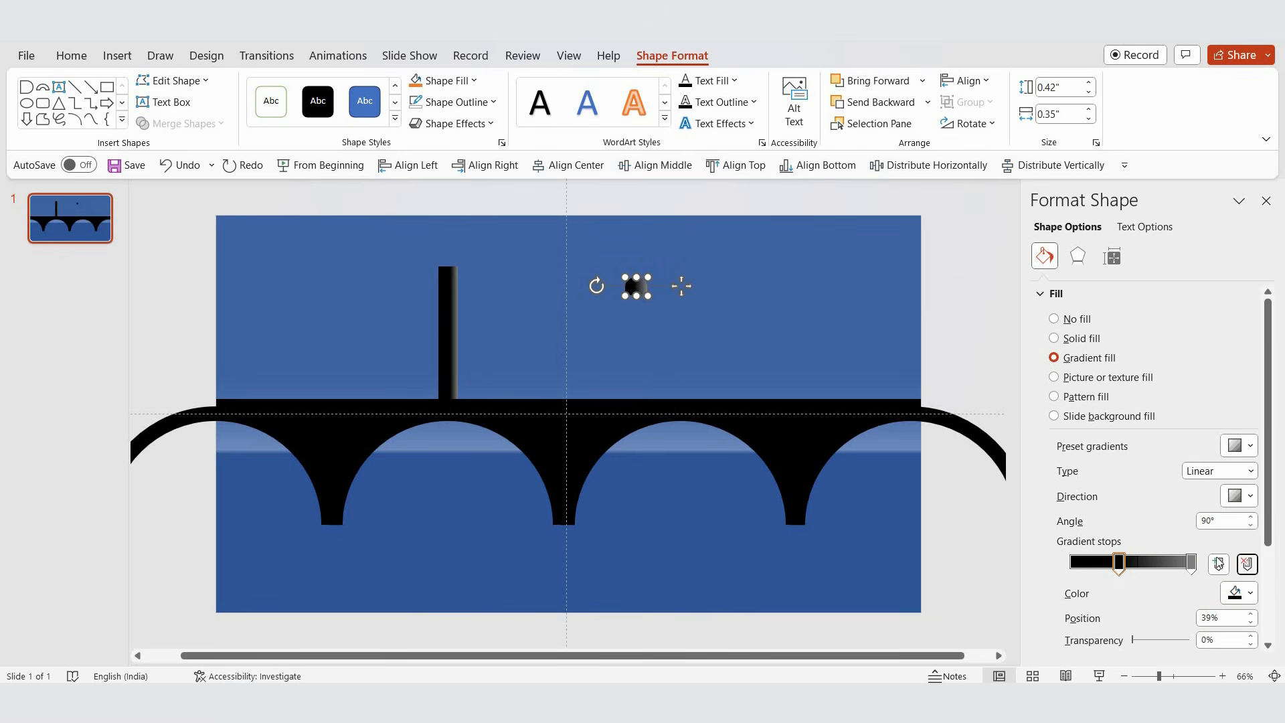
Step: Run the Delay shape's linear gradient at 90° and move its black stop to 71%
left_click(1250, 497)
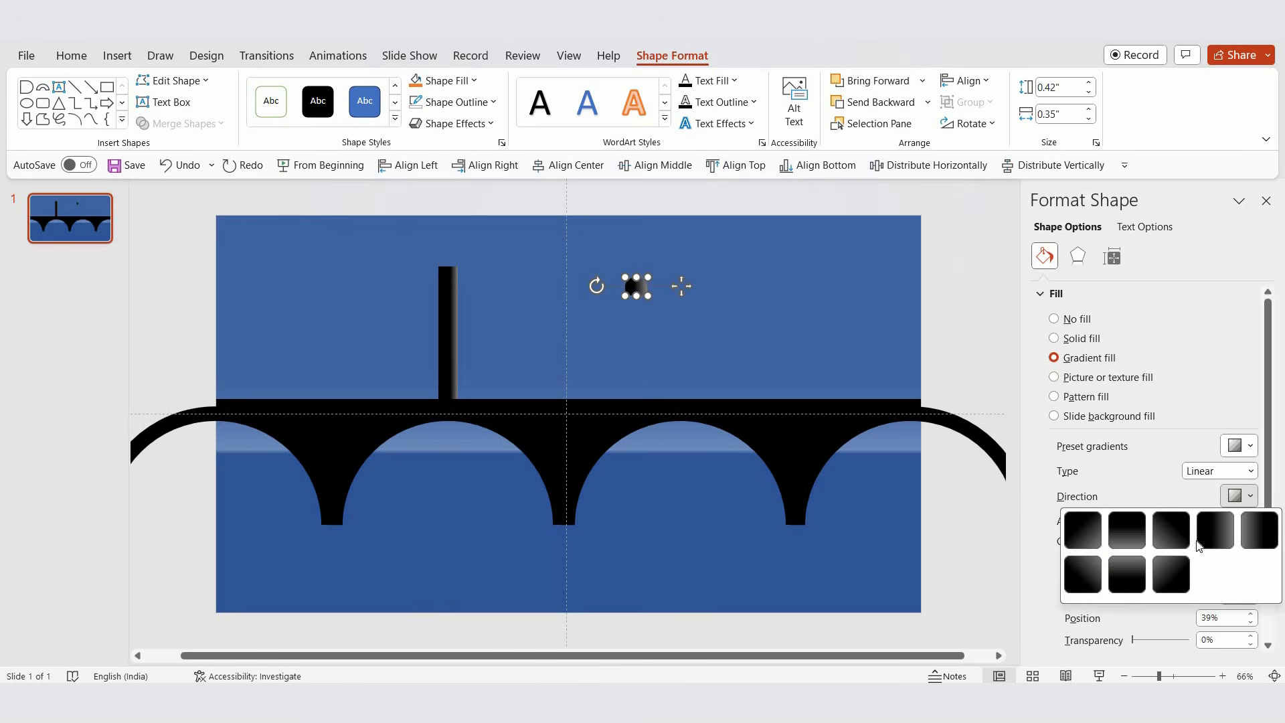
left_click(1090, 574)
left_click(1250, 497)
left_click(1136, 544)
left_click_drag(1122, 566, 1159, 558)
Step: Place the Delay shape on top of the pillar as a rounded cap
left_click(636, 289)
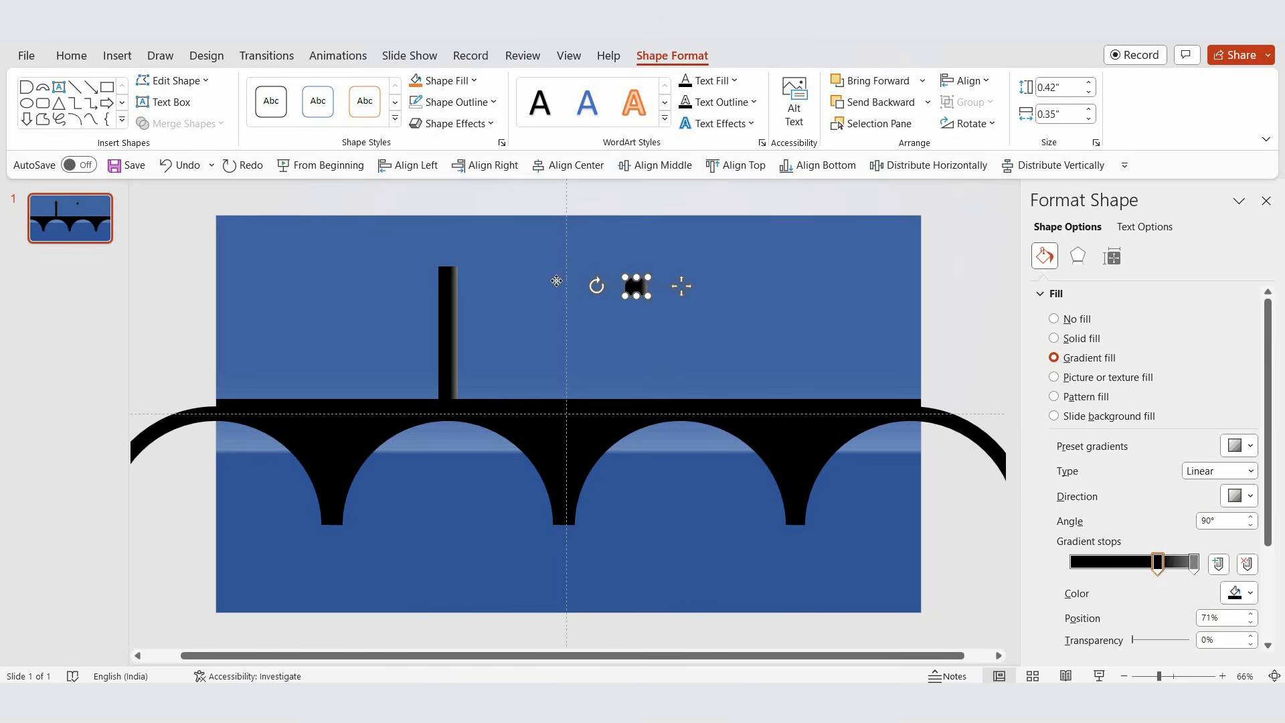
left_click_drag(636, 290, 494, 270)
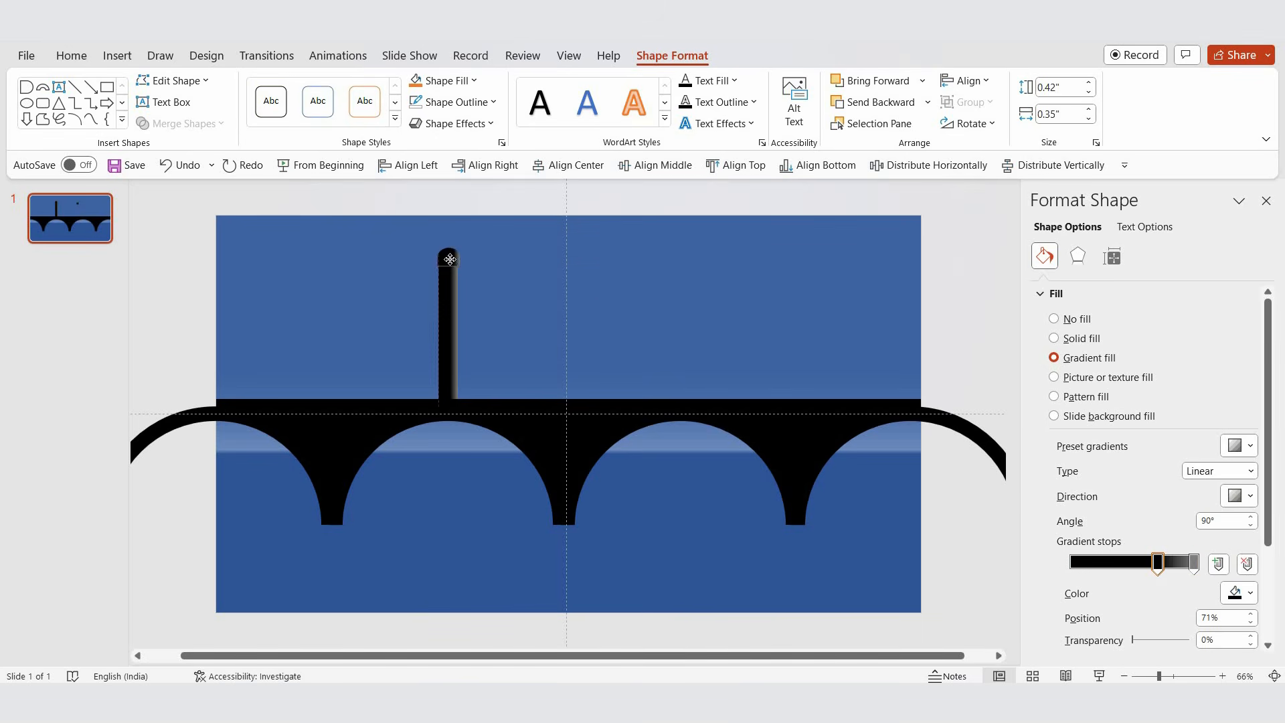
left_click(486, 275)
Step: Draw an arc about 1.39" by 1.13" beside the pillar and rotate it right 90°
left_click(769, 101)
left_click(803, 179)
left_click_drag(665, 267, 728, 338)
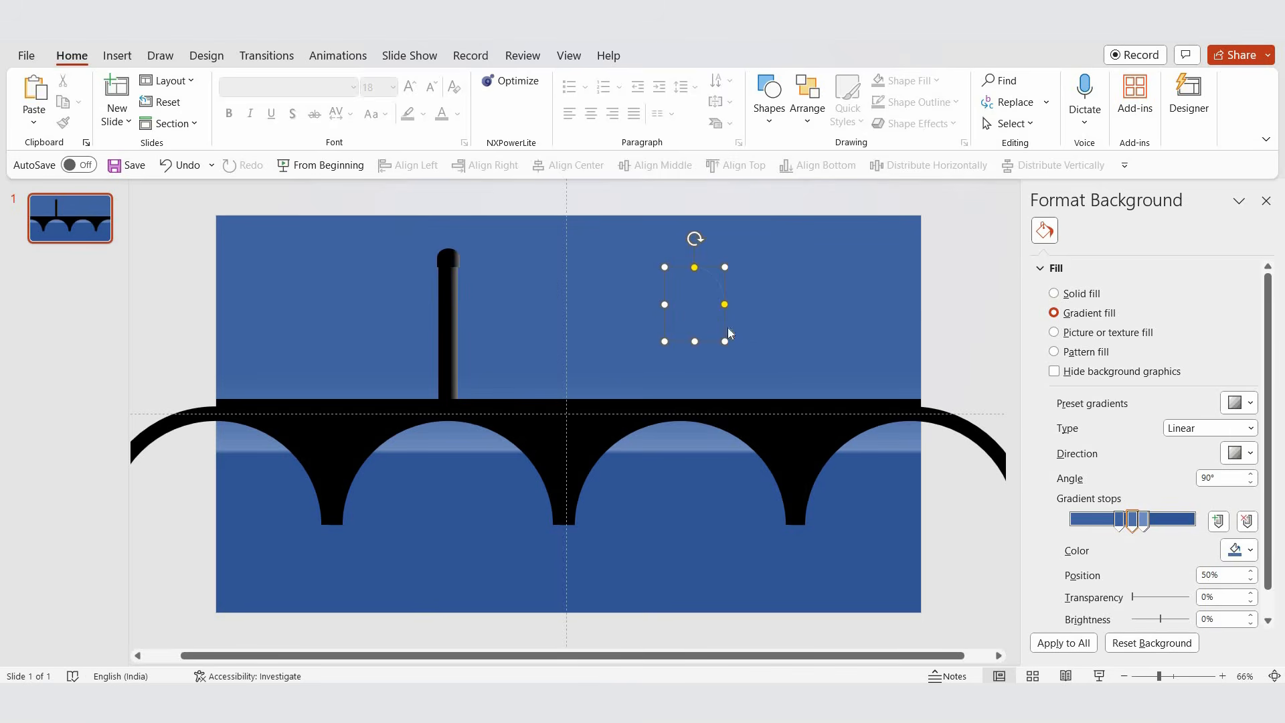
left_click(970, 123)
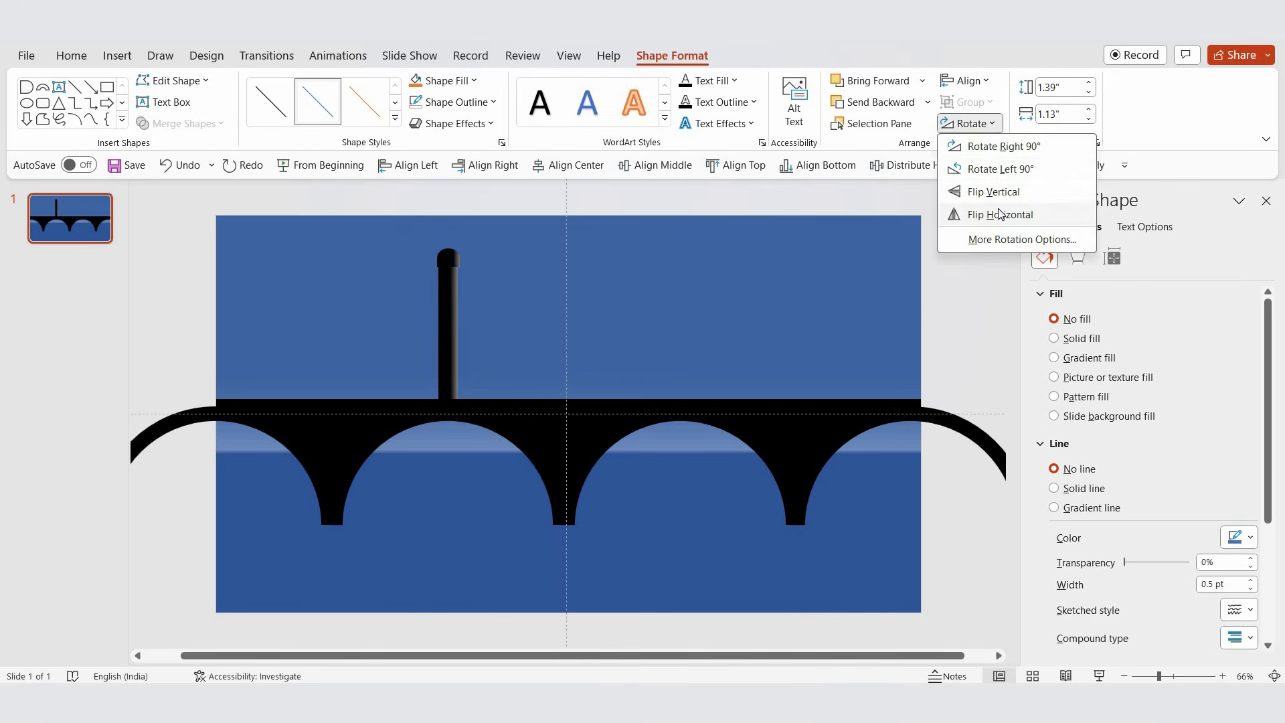
left_click(1003, 146)
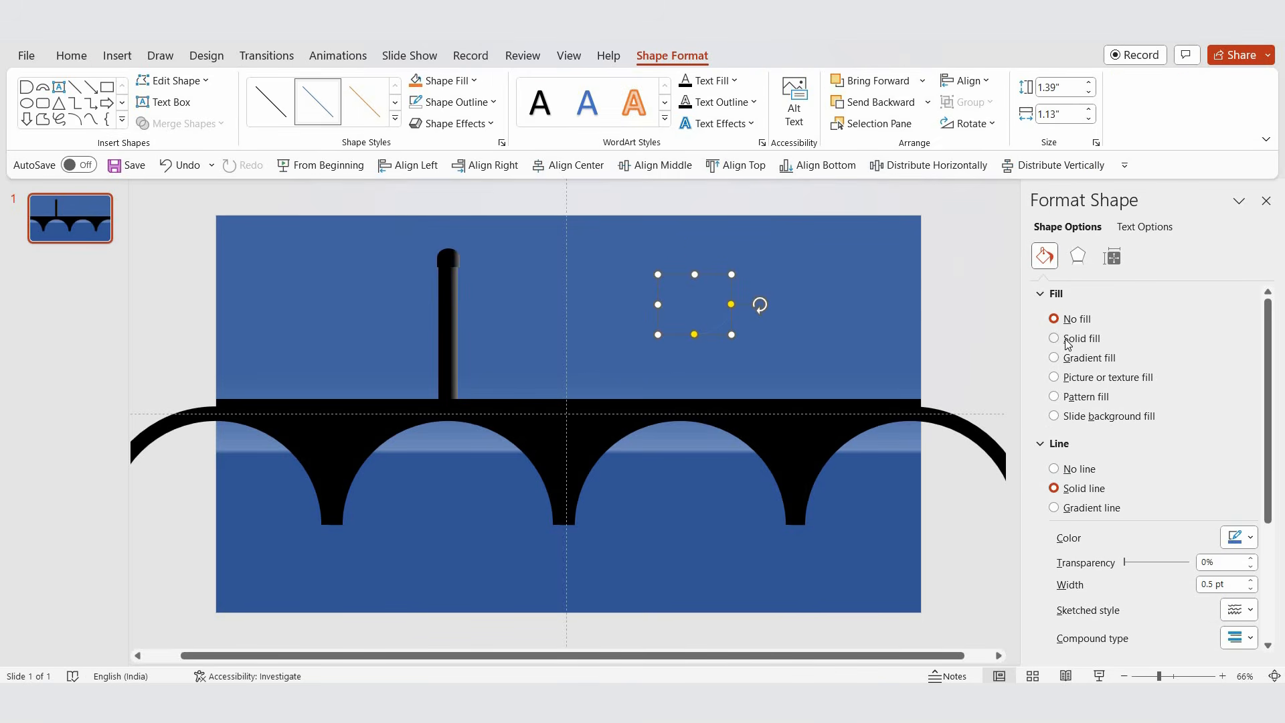
Step: Give the arc a black outline and stretch it lengthwise to about 3.5"
left_click(494, 104)
left_click(429, 146)
left_click(659, 296)
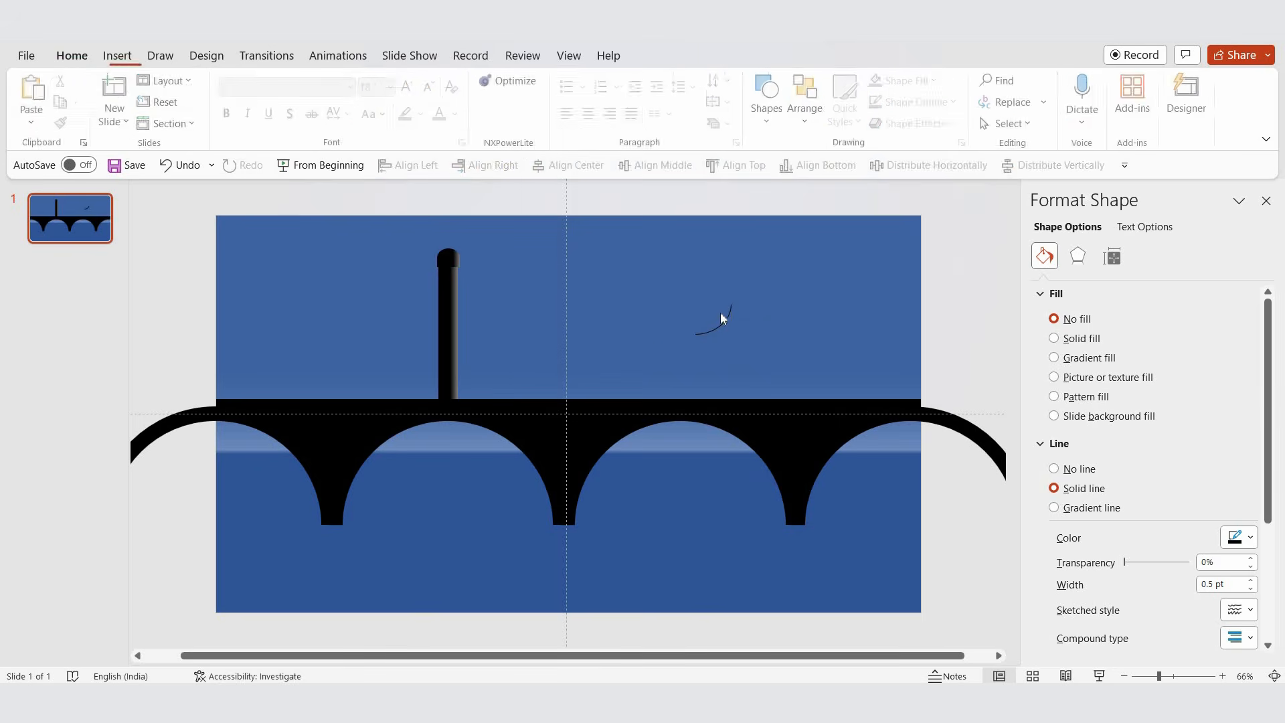
left_click(722, 318)
left_click_drag(657, 305, 546, 304)
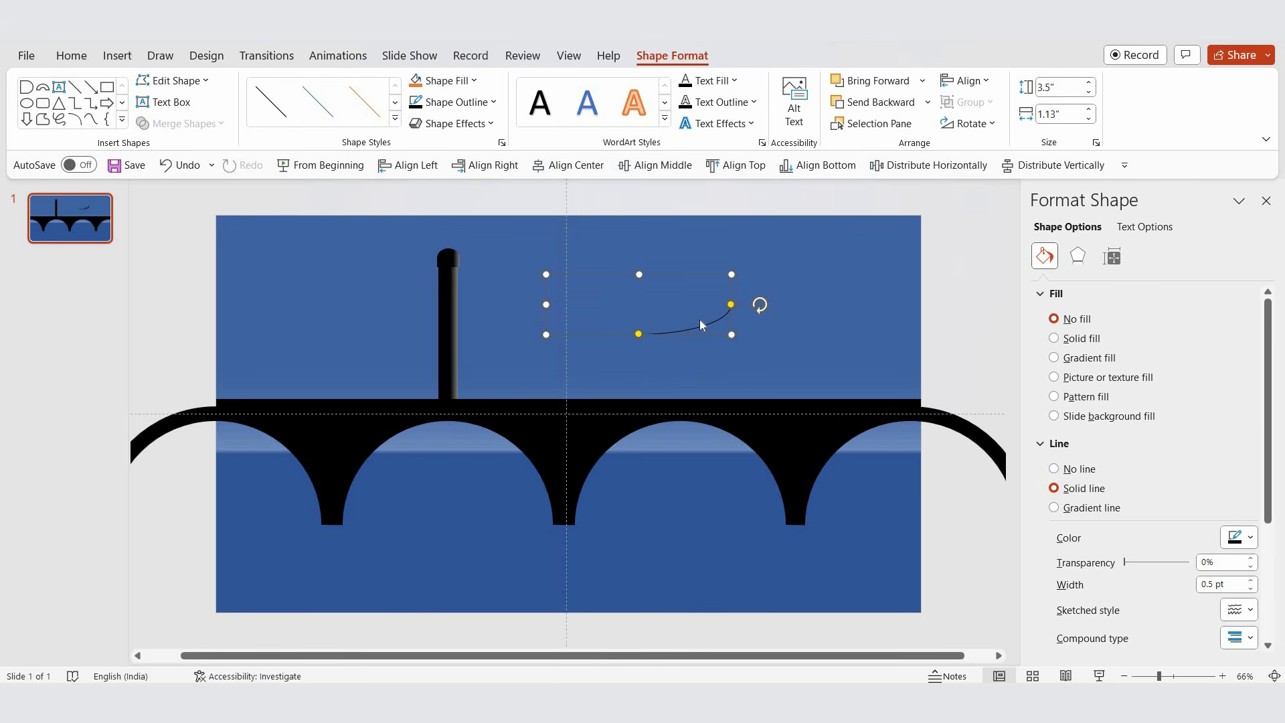
Step: Move the arc so its upper end meets the pillar just below the cap, tilting it slightly and nudging it into place
left_click_drag(701, 326, 418, 284)
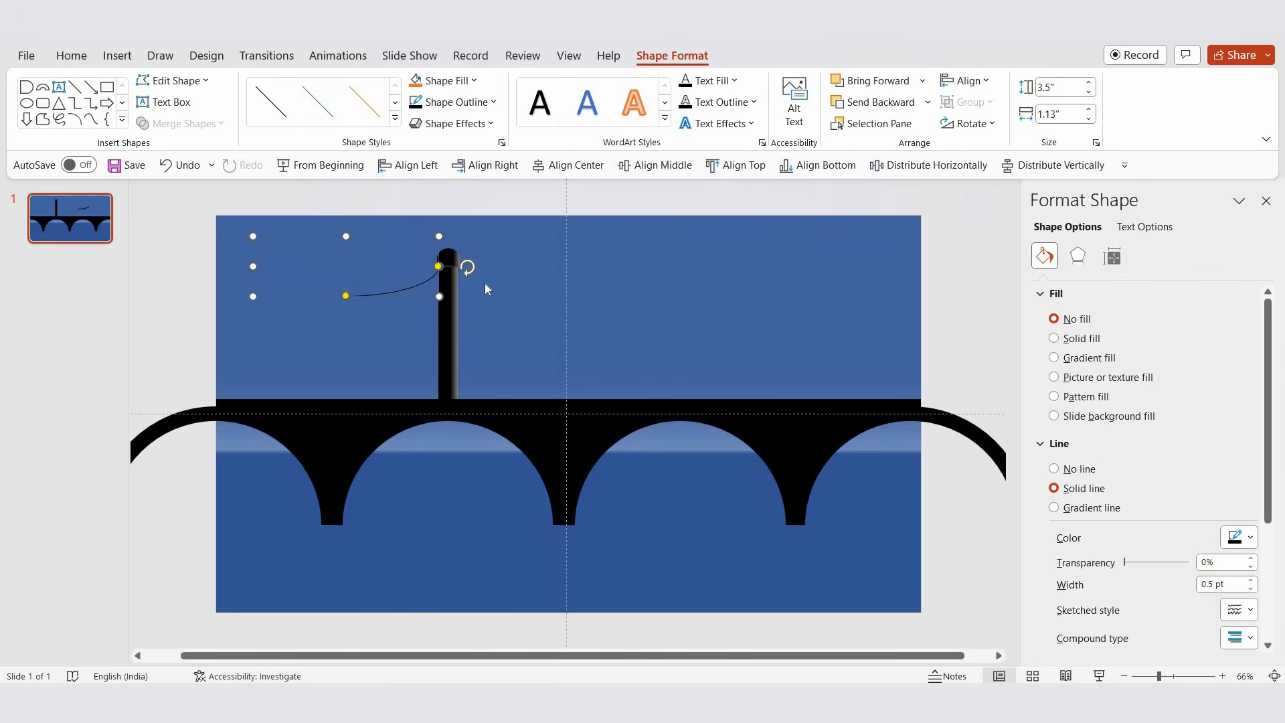
left_click_drag(416, 295, 410, 294)
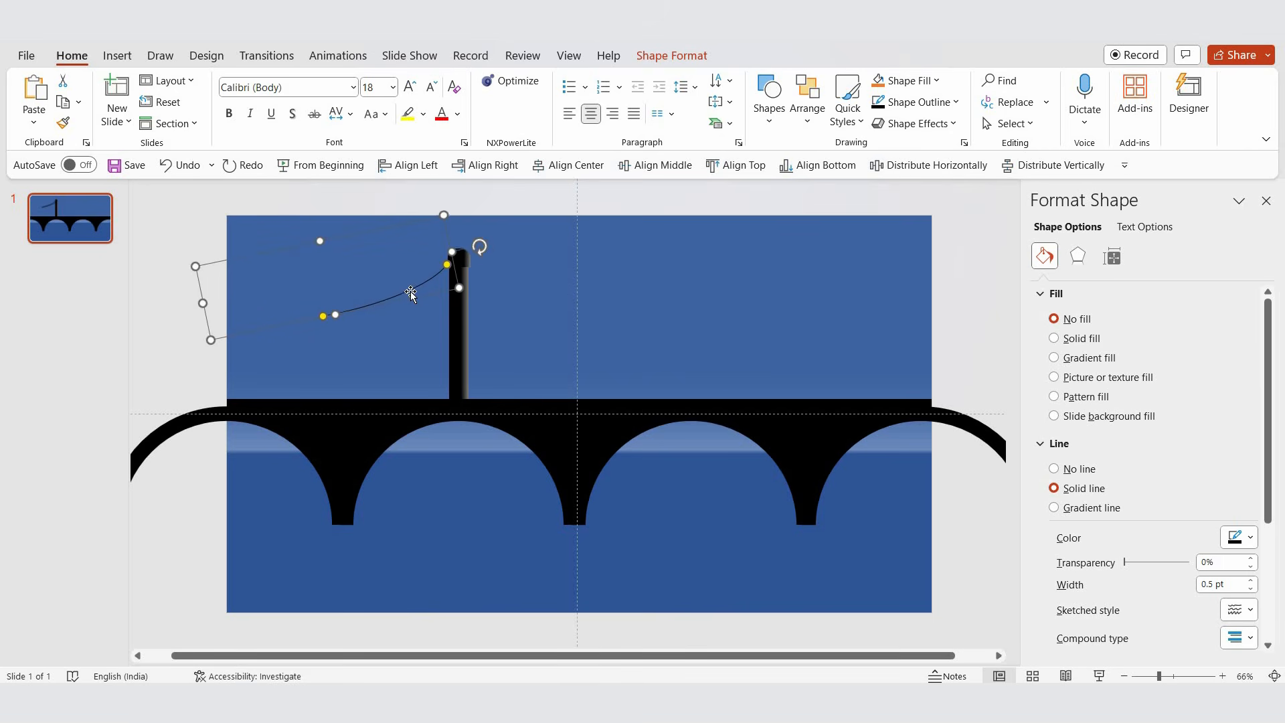
key("Down")
key("Down")
key("Right")
key("Right")
key("Right")
key("Right")
key("Right")
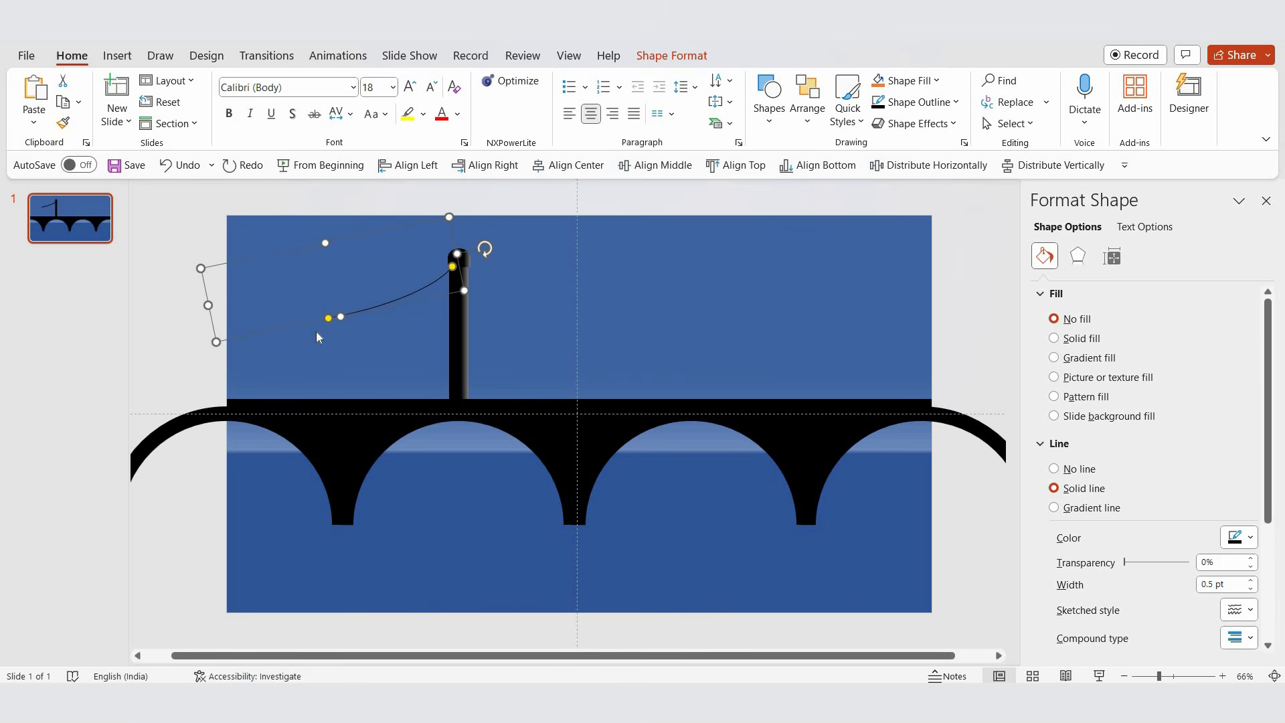
Step: Extend the arc's free end to the slide's left edge so it hangs like a cable, and fine-tune its position
left_click_drag(328, 318, 158, 343)
left_click(181, 340)
left_click(488, 286)
left_click(423, 291)
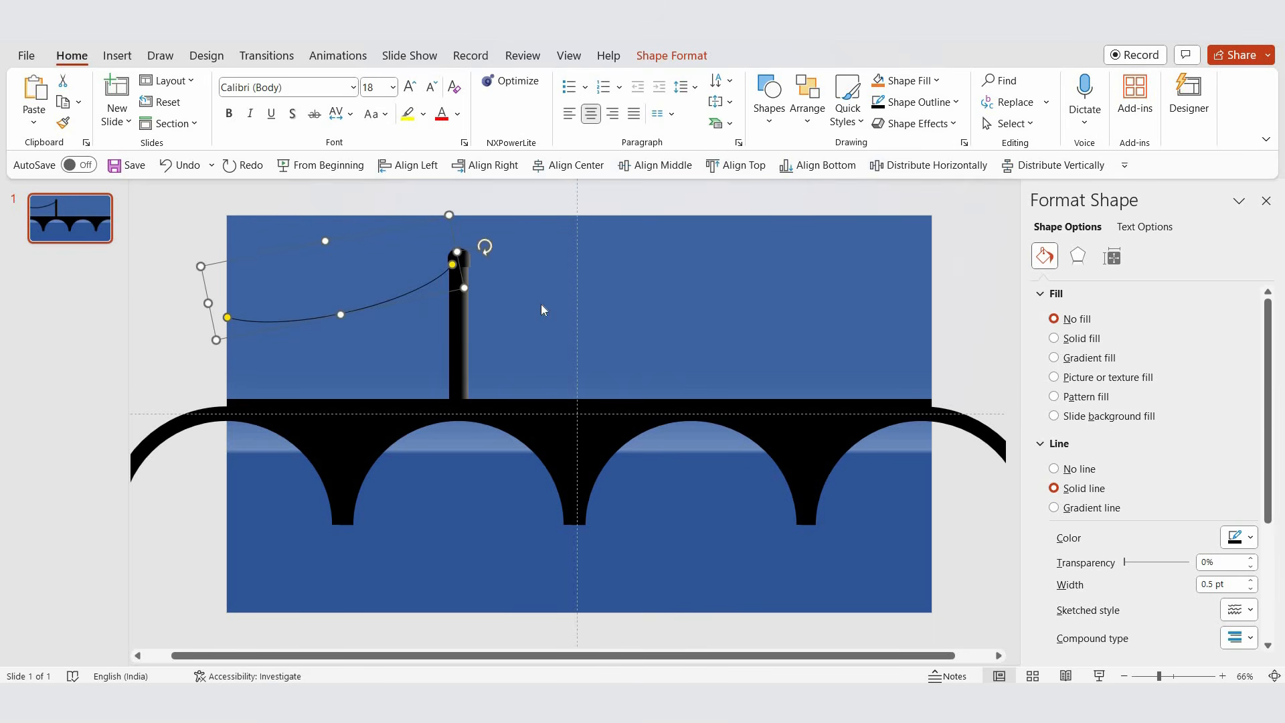
left_click(541, 304)
left_click(422, 288)
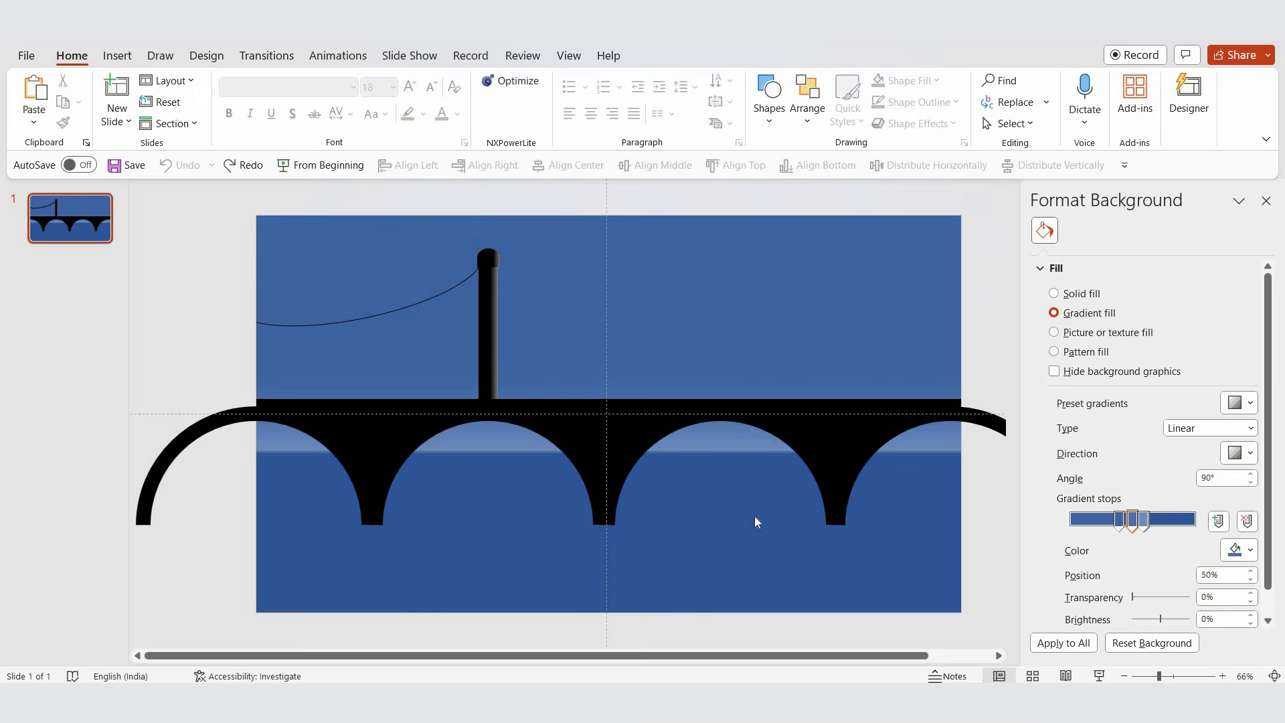
Step: Switch the bridge shape to a linear gradient fill and colour its first stop, at 1%, grey
left_click(755, 521)
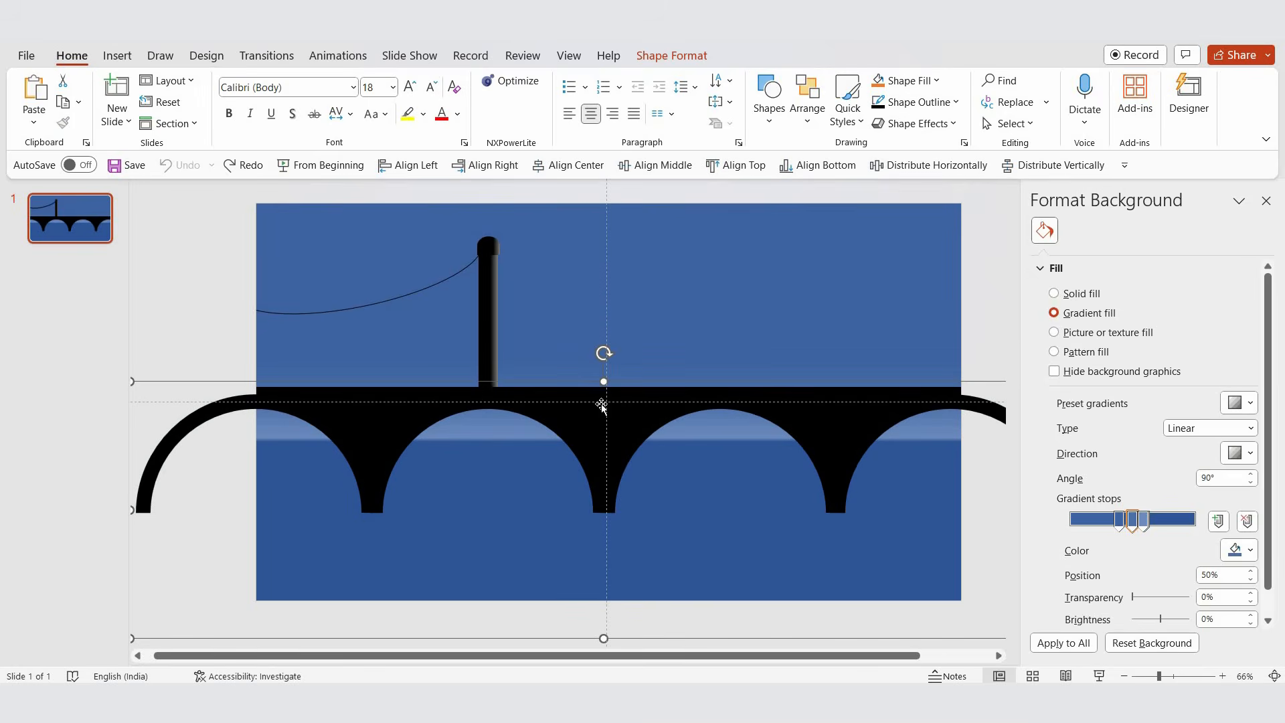
left_click(1070, 357)
left_click(1074, 546)
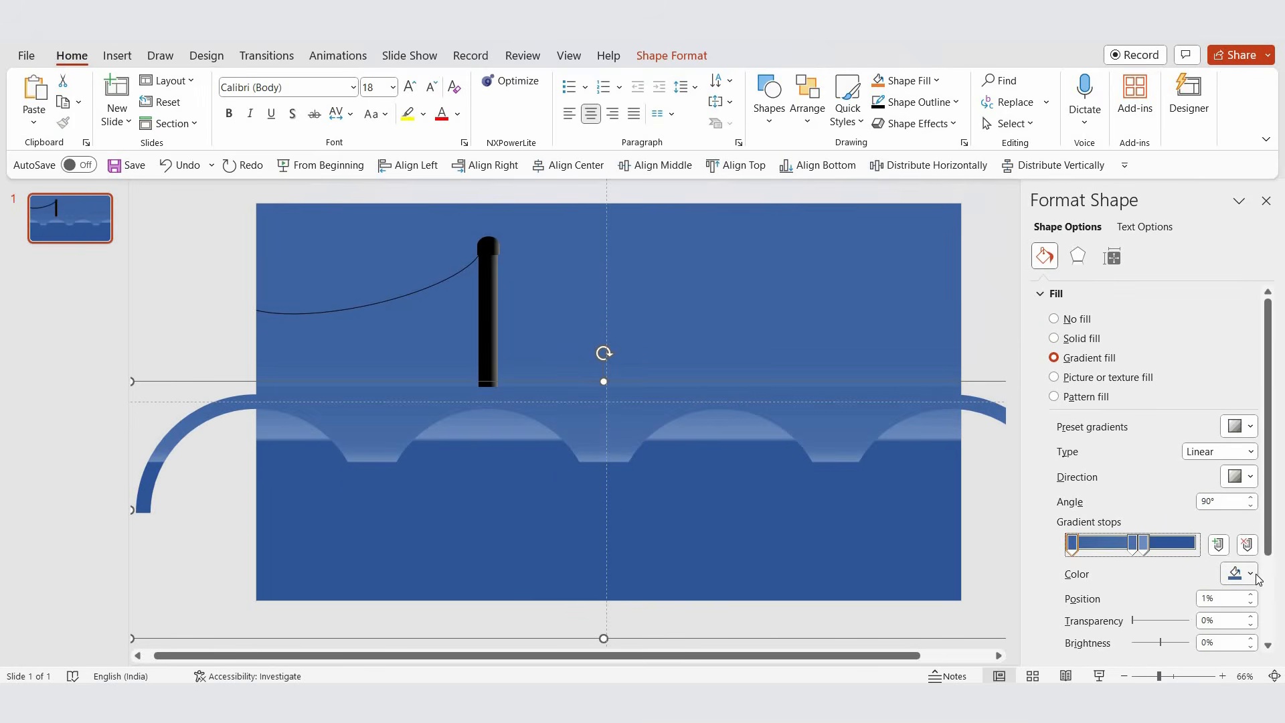
left_click(1251, 574)
left_click(1176, 399)
left_click(1253, 577)
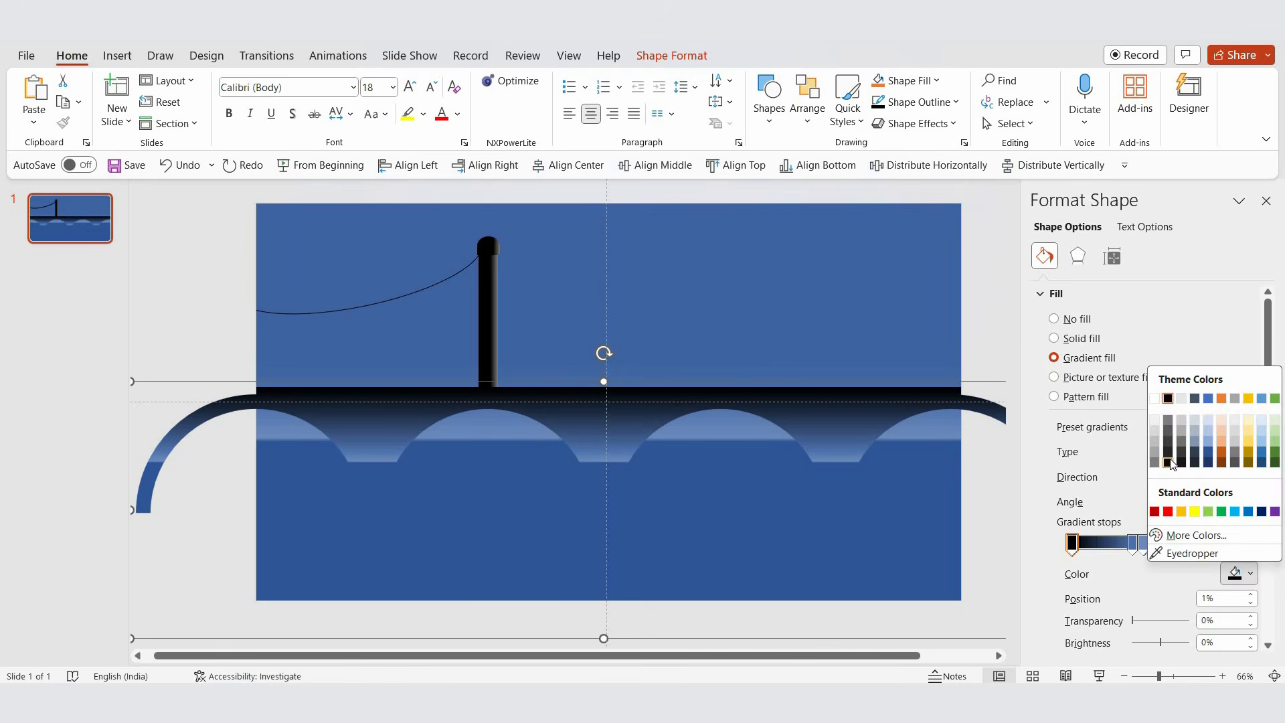
left_click(1163, 466)
Step: Colour the bridge gradient's last stop black, delete the blue stops between and bring the black stop close to the grey one
left_click(1188, 543)
left_click(1252, 575)
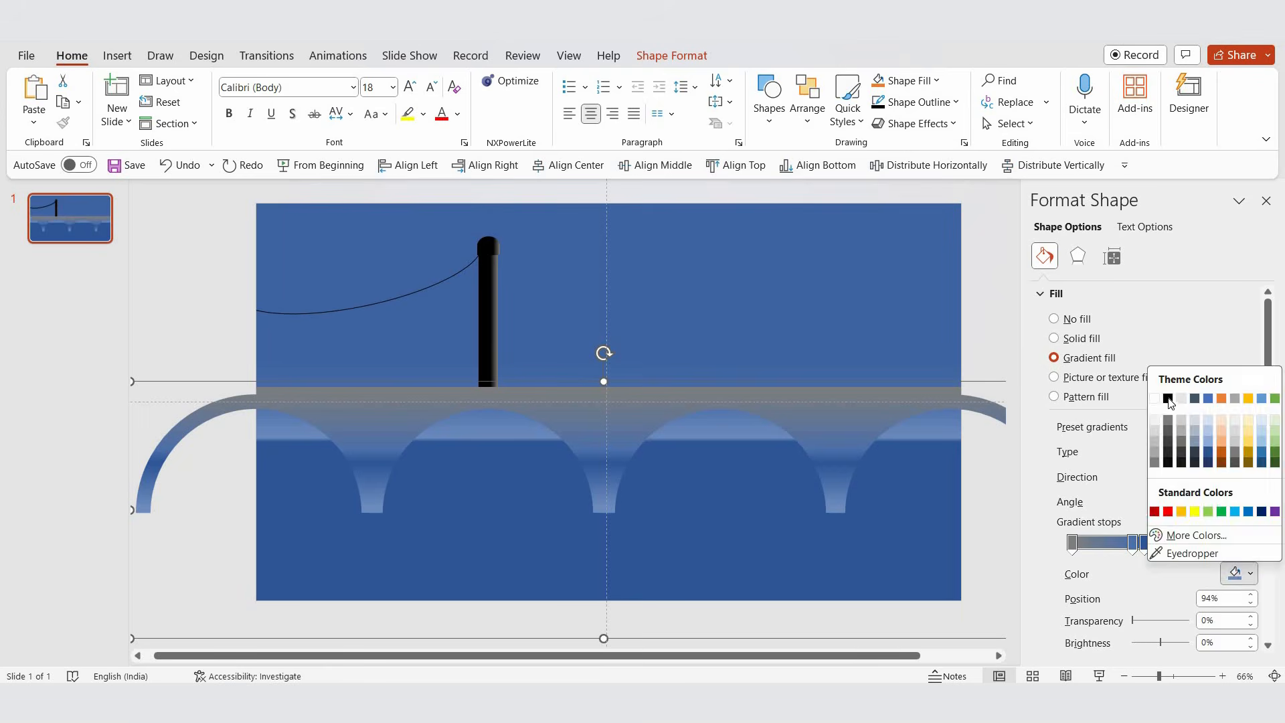
left_click(1176, 401)
left_click(1134, 546)
left_click(1247, 544)
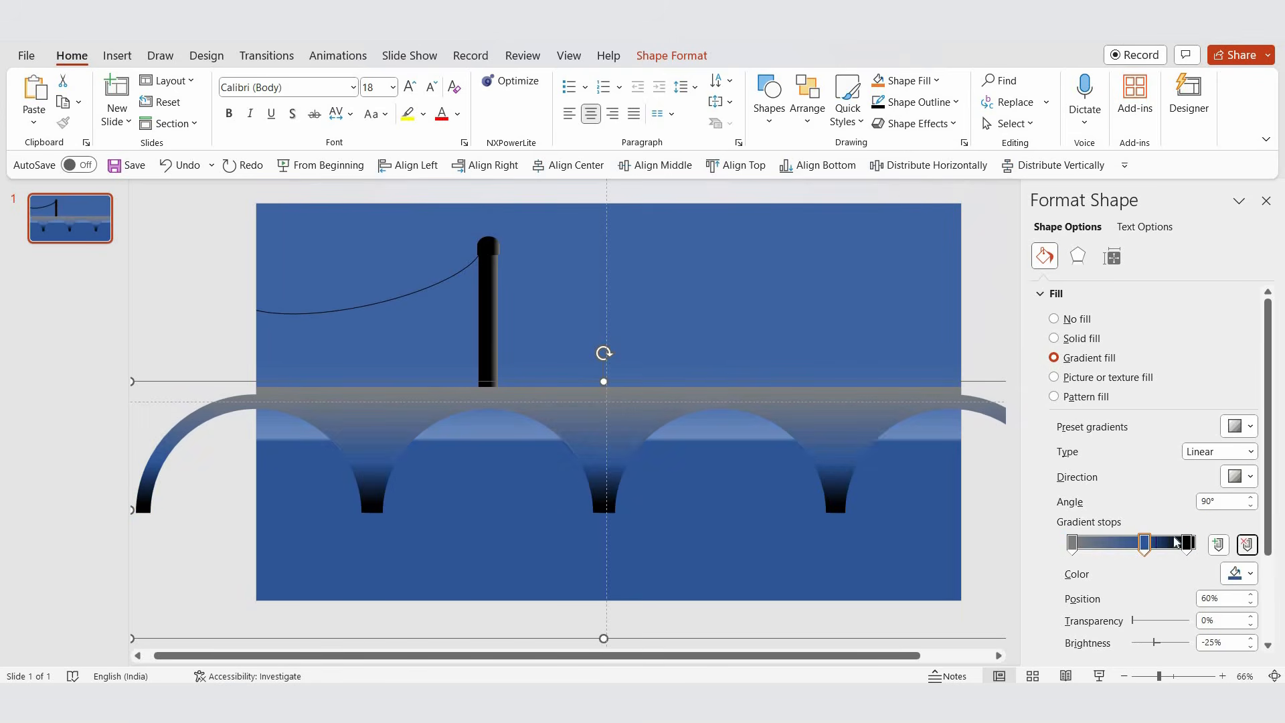
left_click(1243, 543)
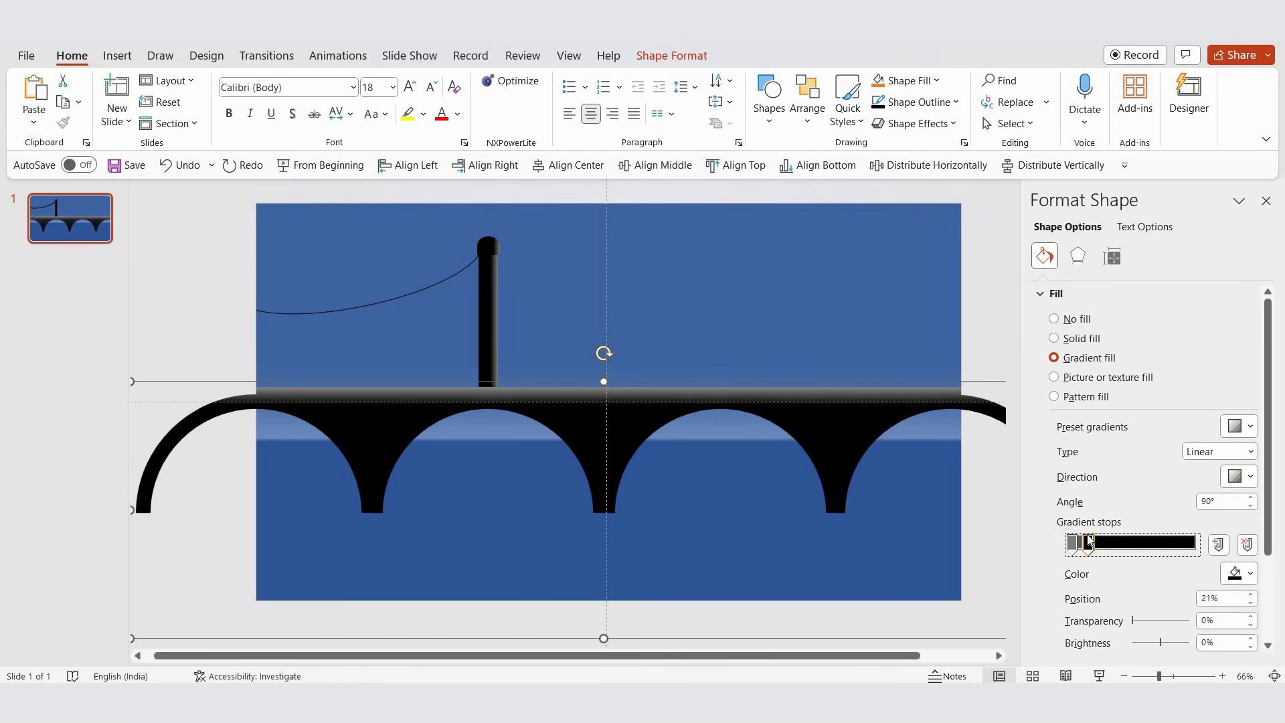
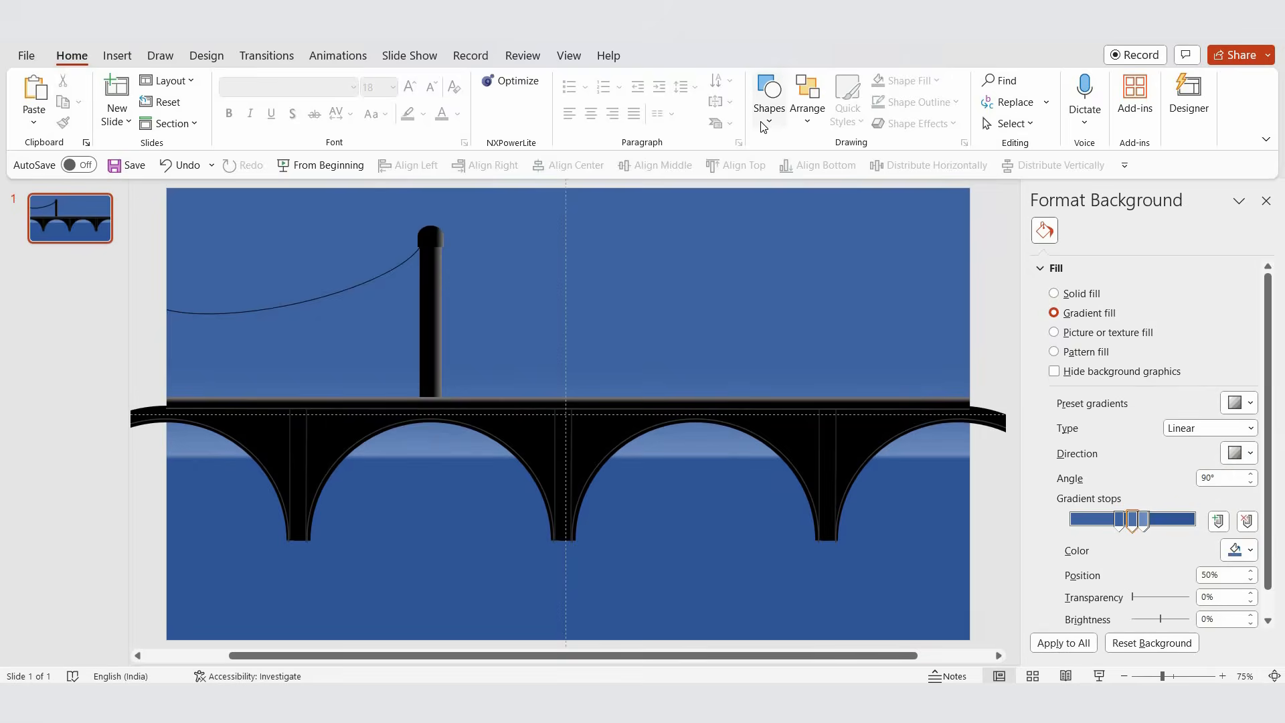
Step: Draw a pentagon about 0.37" by 0.74" at the foot of the left bridge pier
left_click(768, 113)
left_click(889, 328)
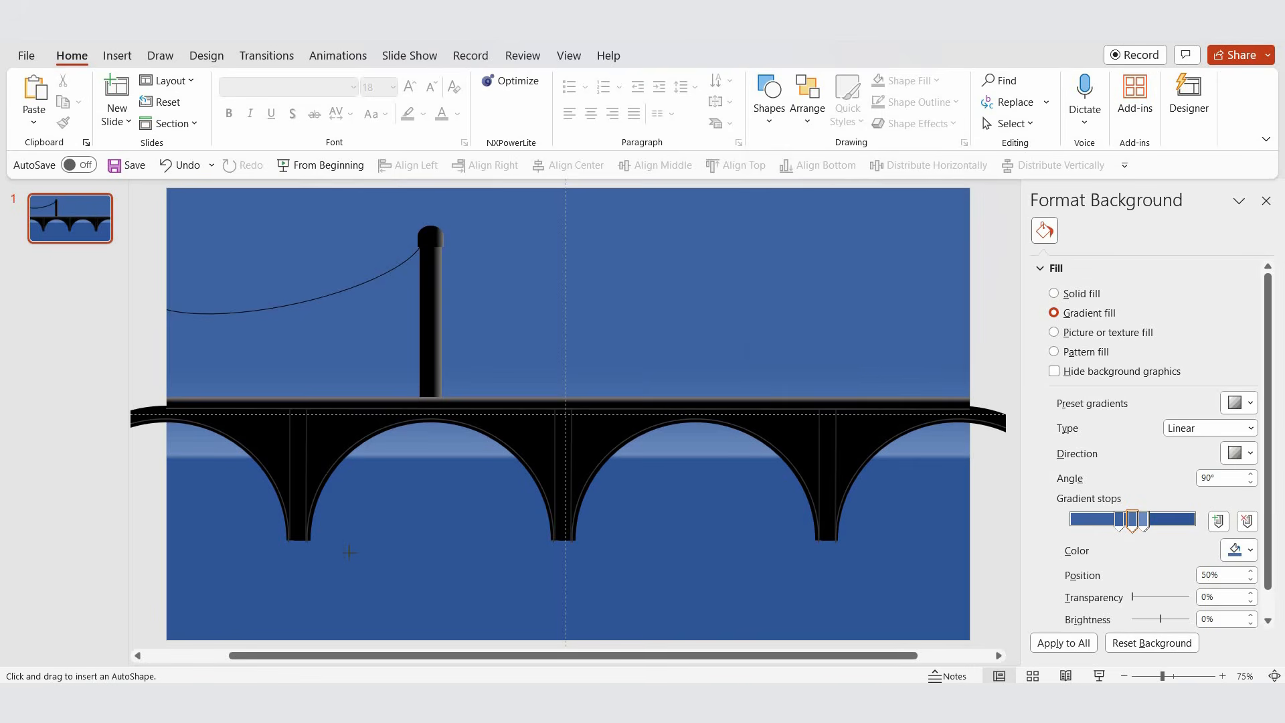
left_click_drag(389, 567, 302, 545)
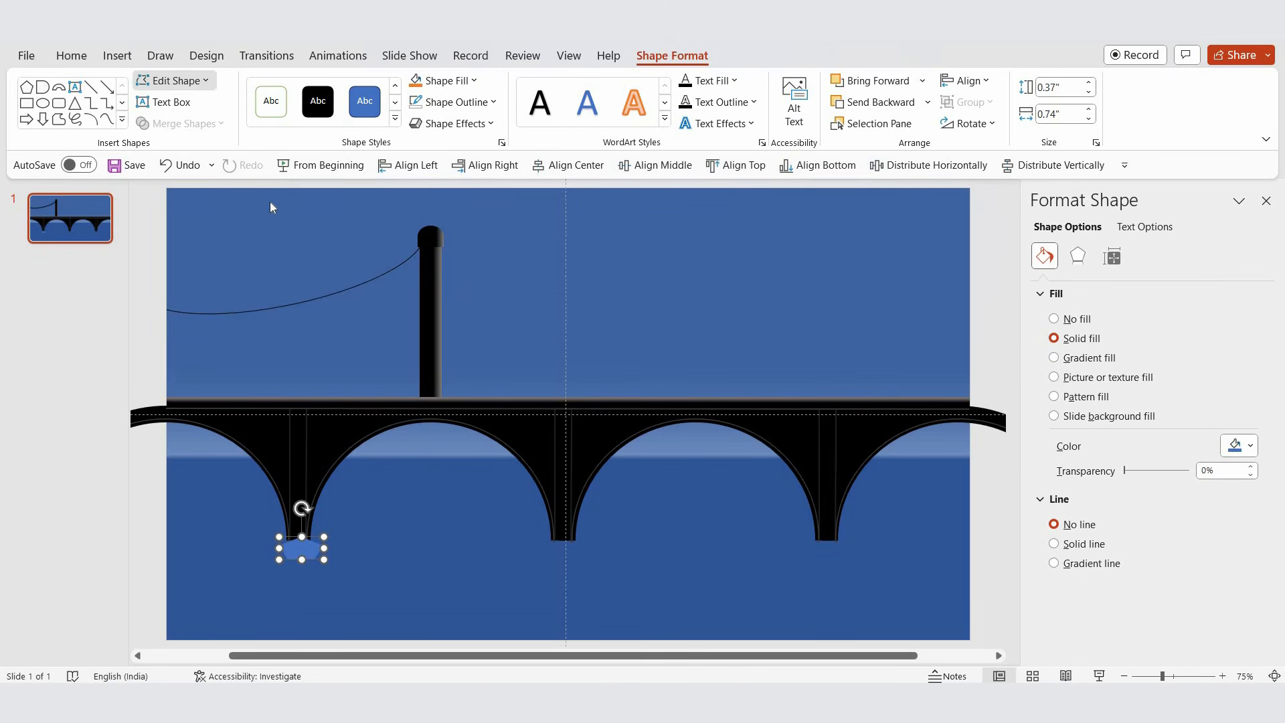
Step: Edit the pentagon's points into a house shape with vertical sides and fit it against the pier's foot
left_click(174, 80)
left_click(227, 131)
scroll(317, 560, "up", 5)
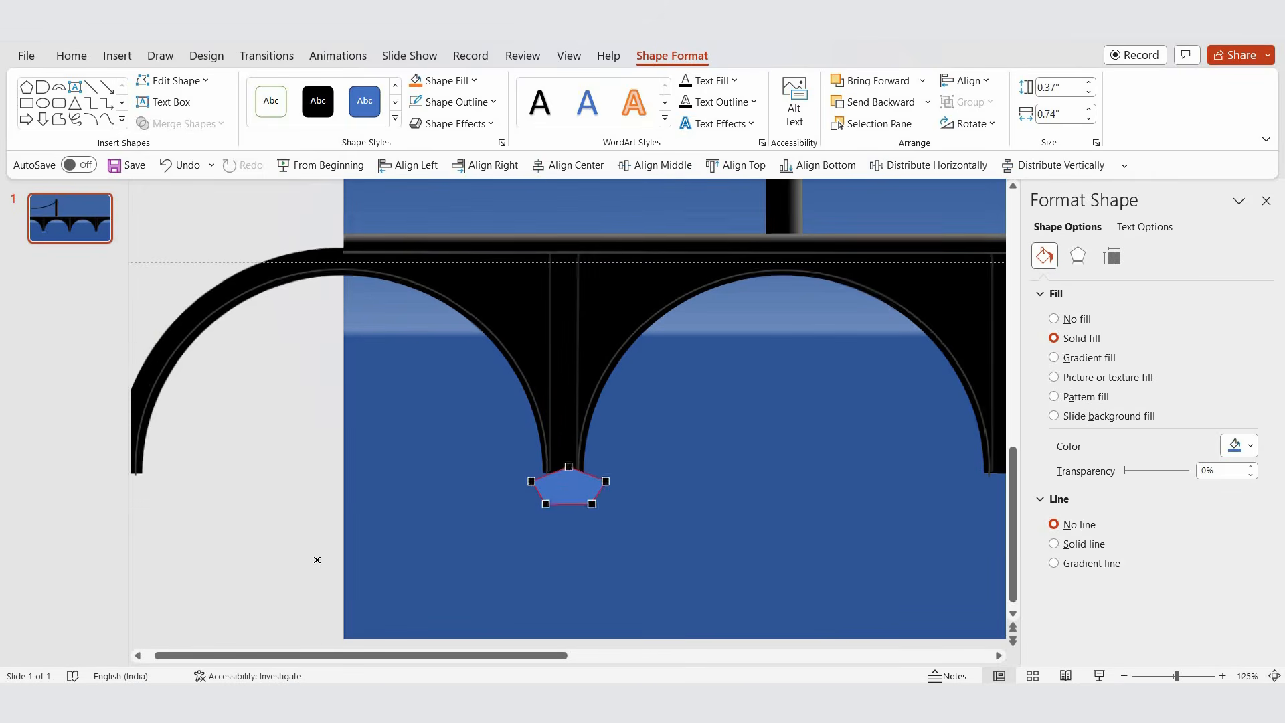
left_click_drag(592, 504, 603, 500)
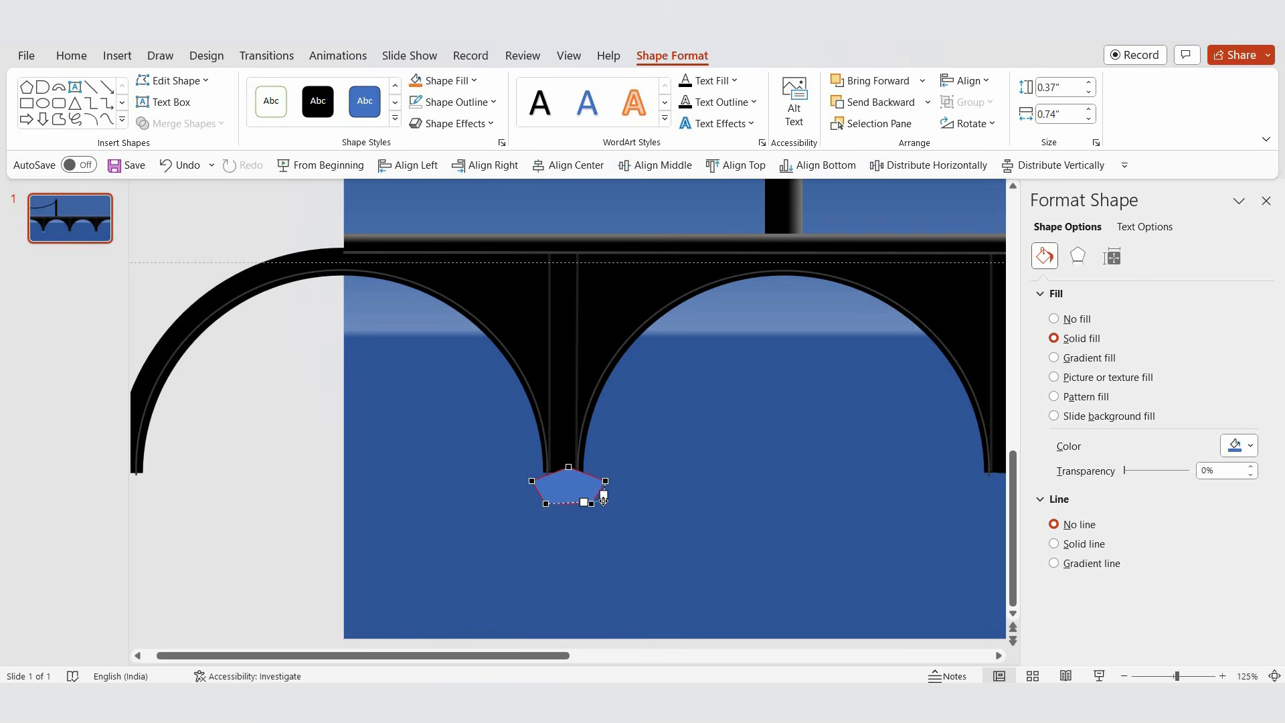
left_click(547, 503)
key("ctrl+z")
left_click(556, 431)
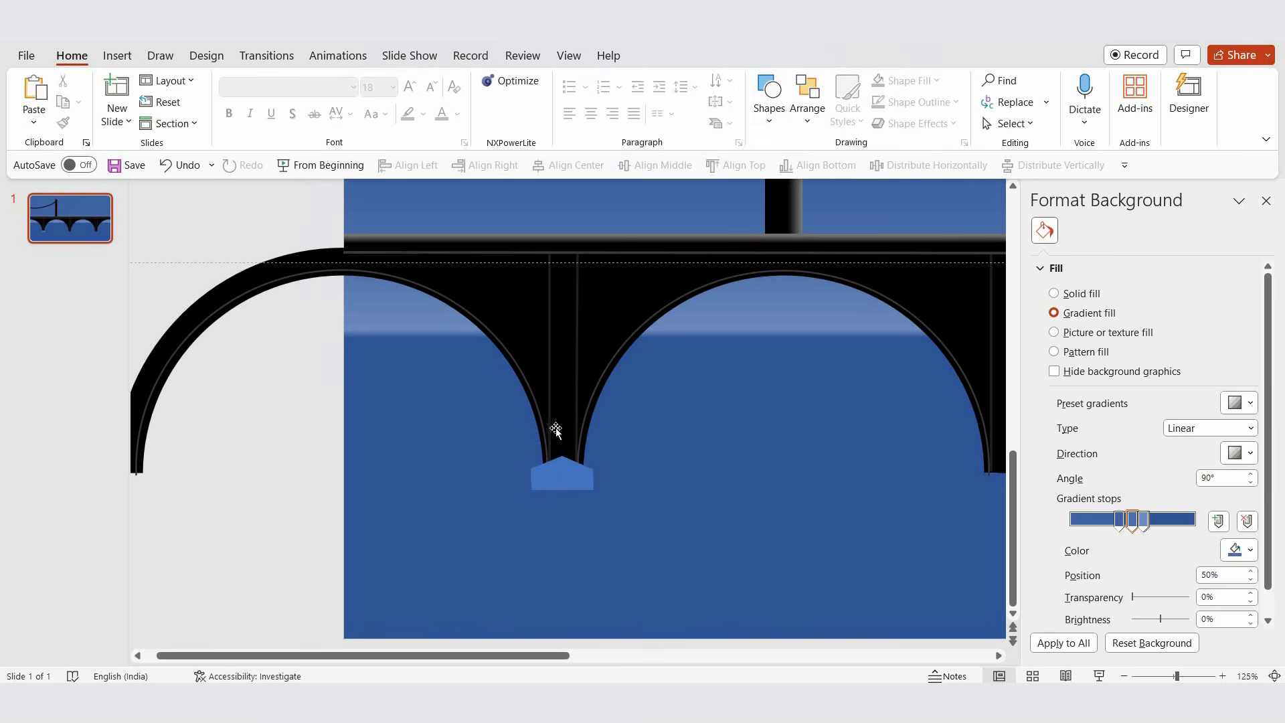
Step: Draw a flat rectangle about 0.23" by 1.57" across the lower part of the house-shaped pier base
left_click(769, 101)
left_click(858, 163)
mouse_move(493, 493)
left_mouse_down()
mouse_move(637, 540)
mouse_move(653, 516)
mouse_move(621, 493)
left_mouse_up()
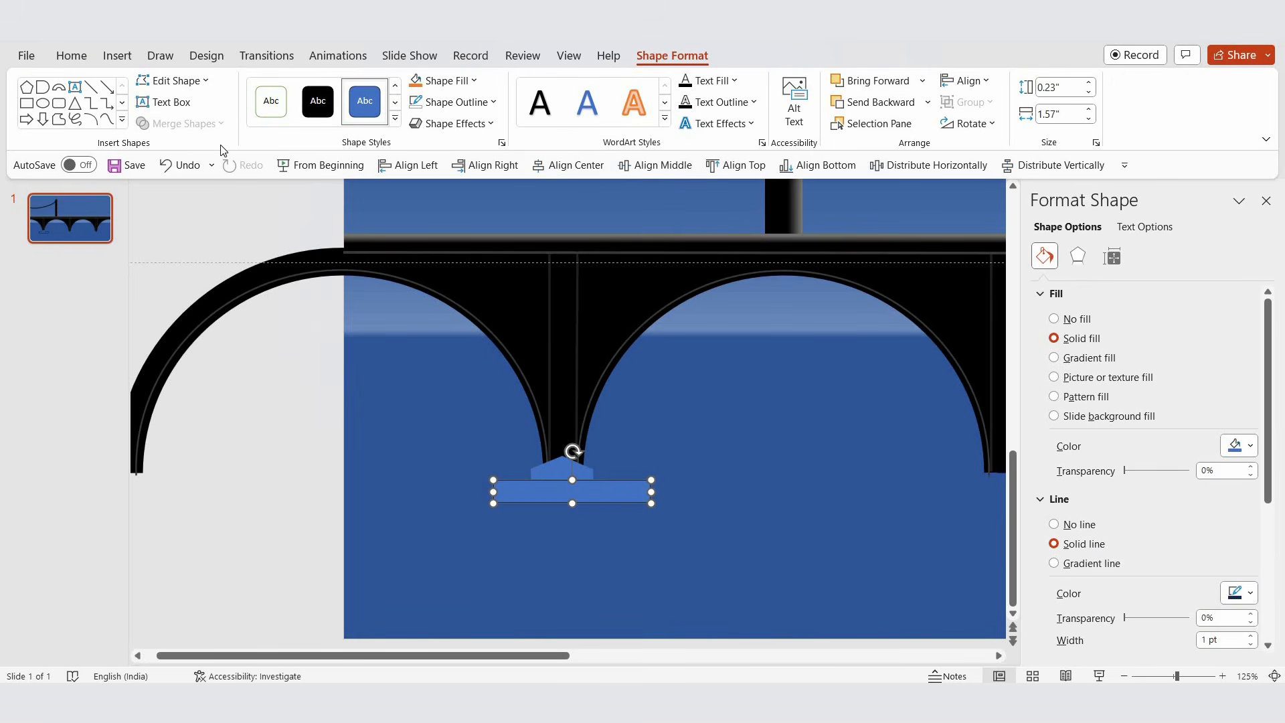
Step: Fragment the pier base with the rectangle and delete the lower pieces, keeping only the pointed top part
left_click(565, 469, "shift")
left_click(181, 123)
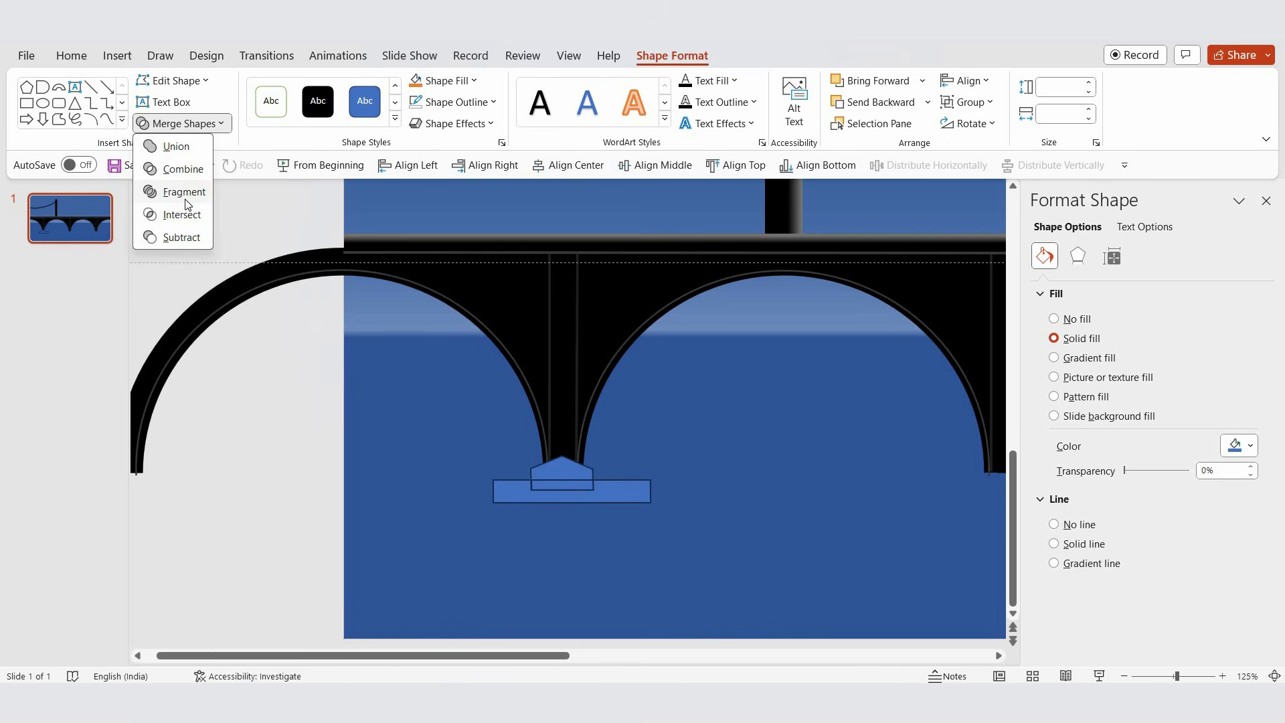
left_click(185, 193)
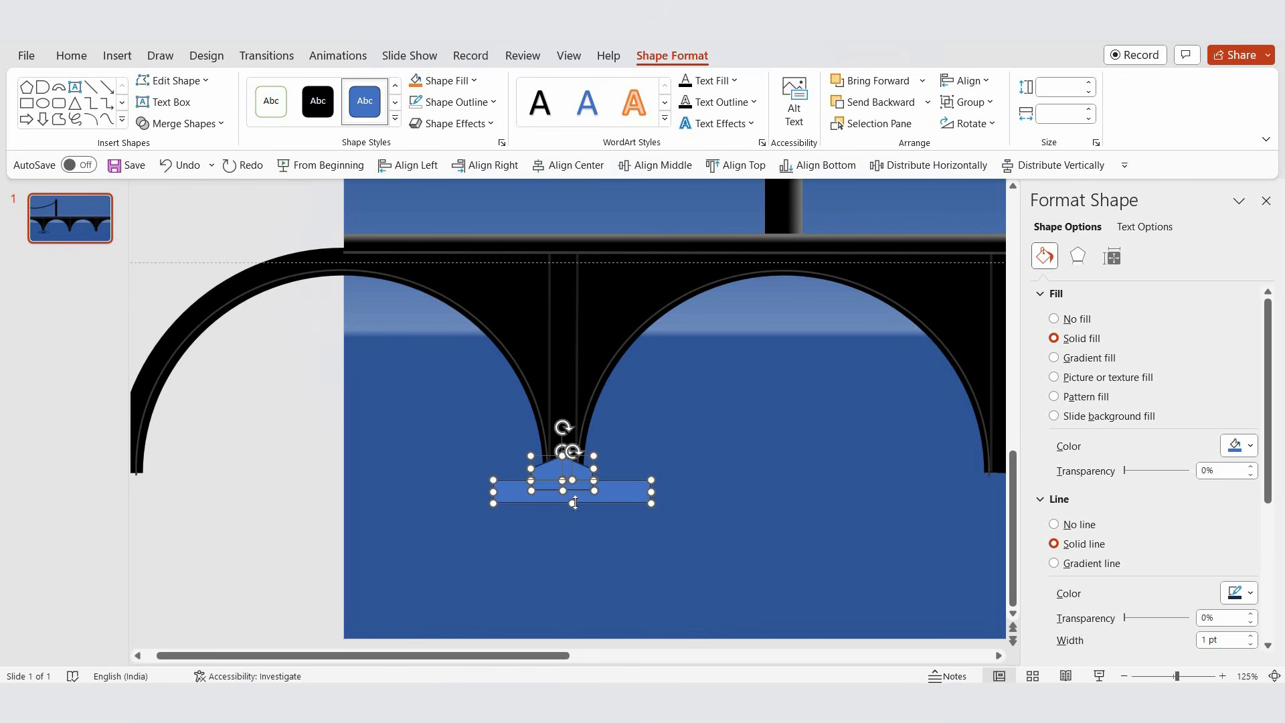
left_click(550, 465, "shift")
key("Delete")
Step: Remove the outline of the trimmed pier base and fill it black
left_click(575, 473)
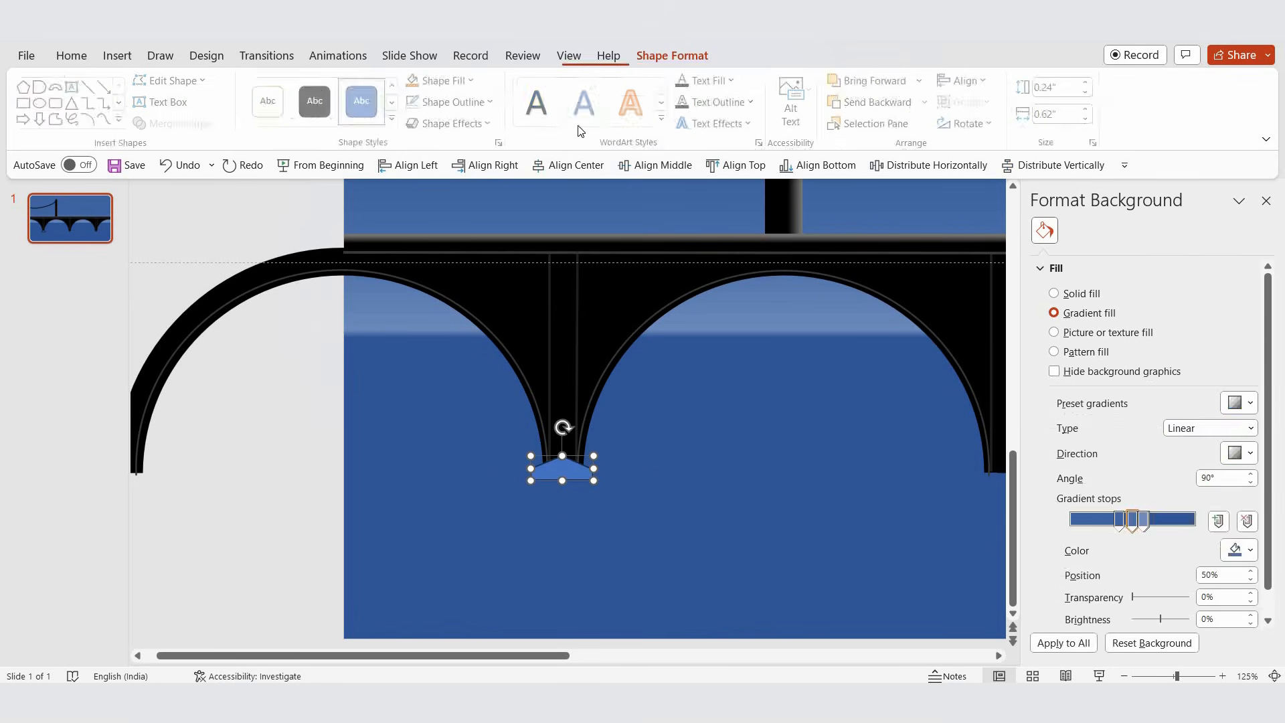
left_click(458, 102)
left_click(442, 285)
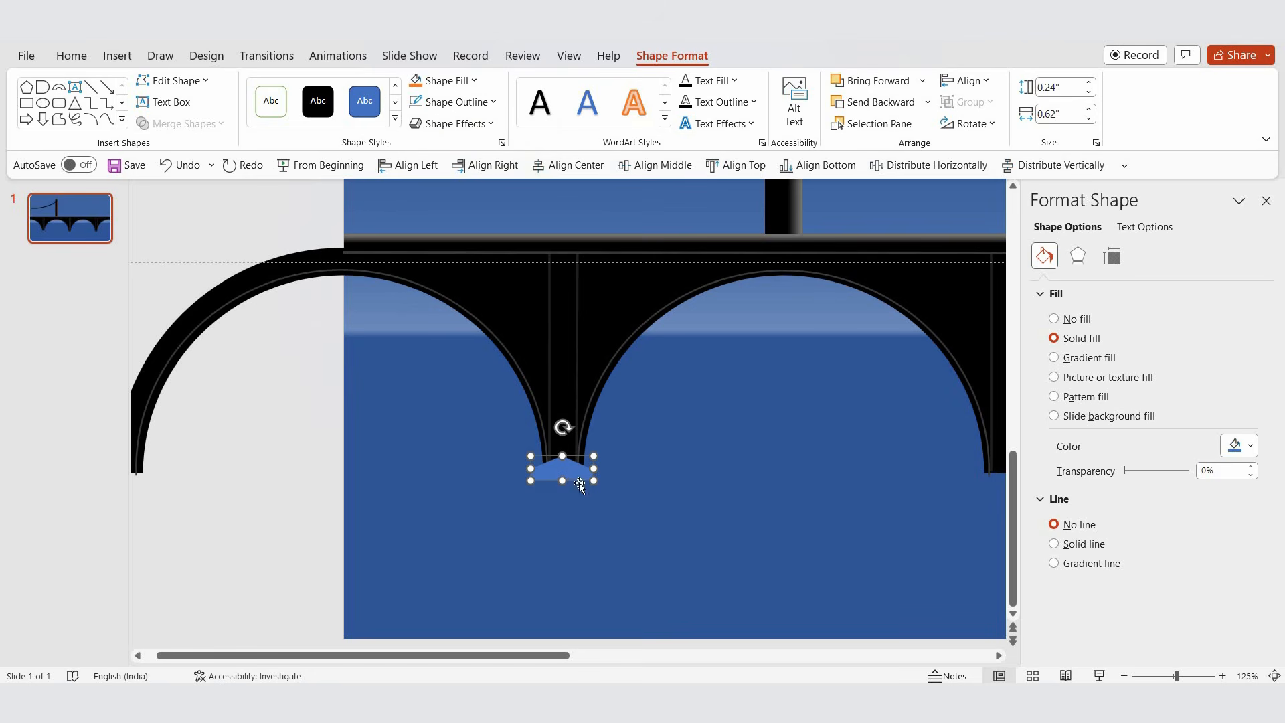
left_click(1251, 446)
left_click(1171, 494)
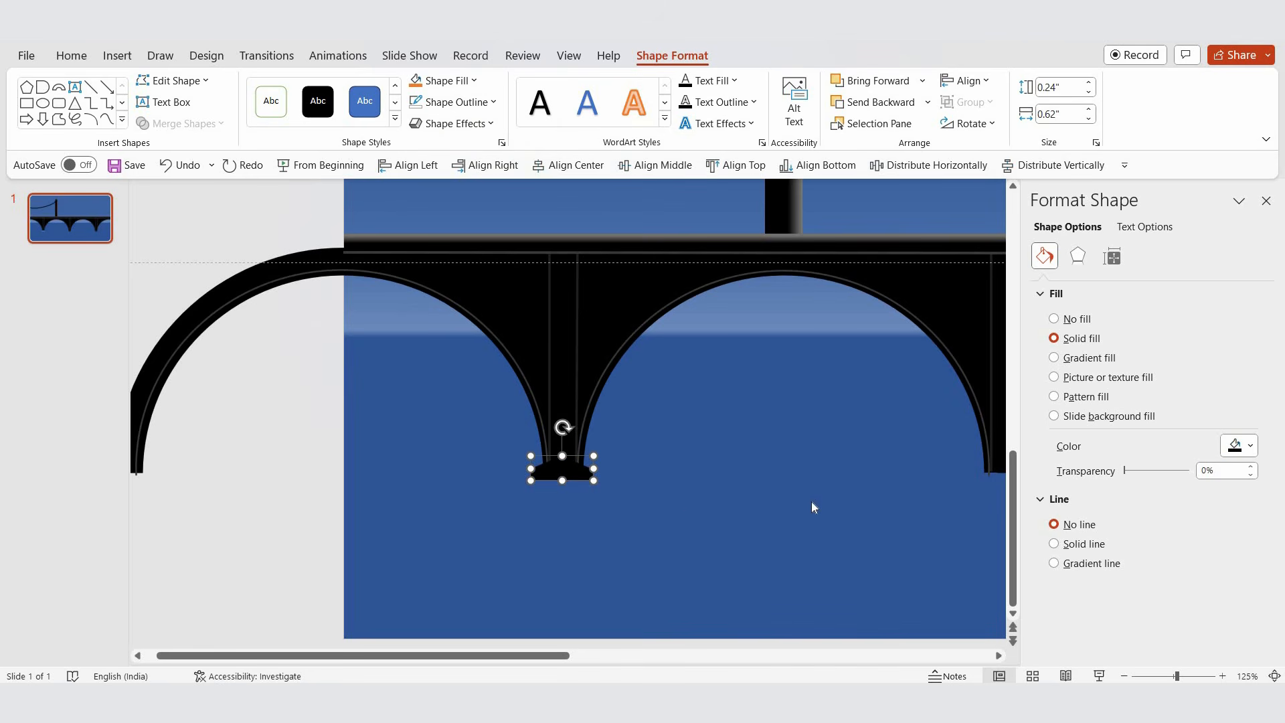
Step: Adjust the black base at the first pier and place copies of it at the feet of the other two piers
left_click(699, 516)
left_click(578, 483)
left_click(611, 487)
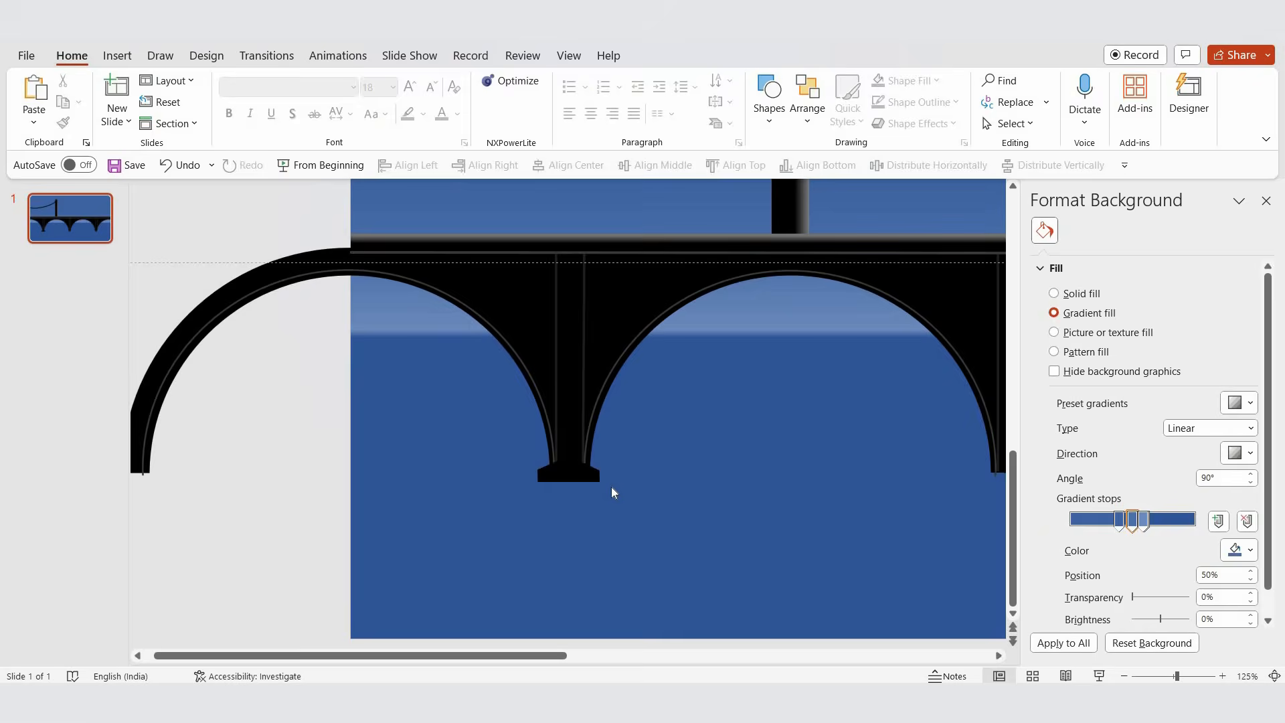
scroll(610, 487, "down", 5)
scroll(379, 544, "down", 1)
left_click(335, 524)
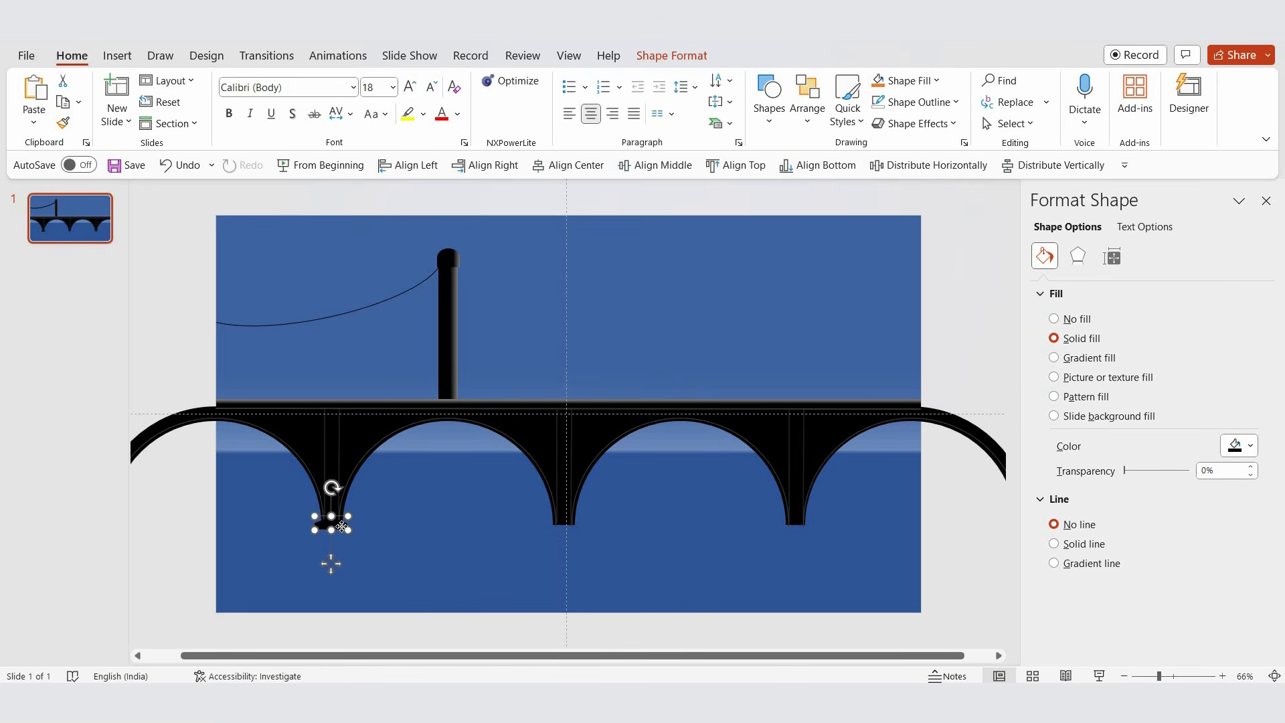
left_click_drag(343, 528, 802, 524)
left_click(636, 543)
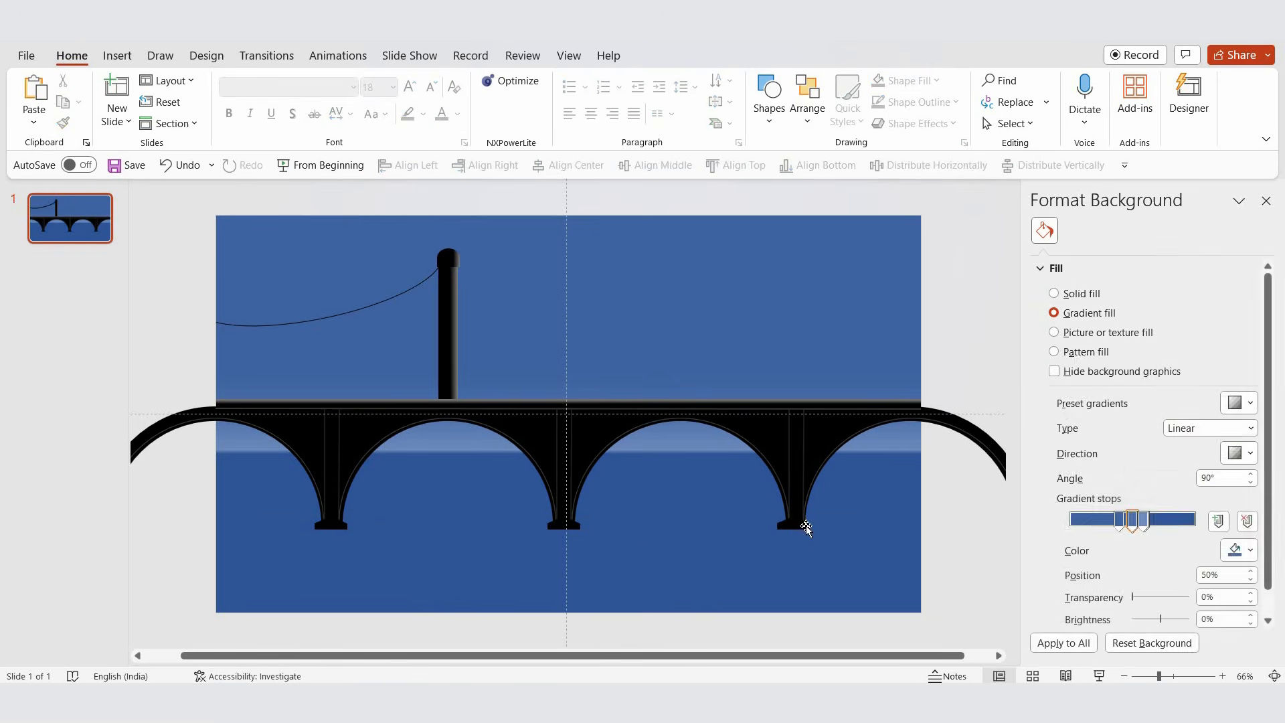
left_click(799, 527)
left_click(837, 545)
scroll(837, 546, "up", 1)
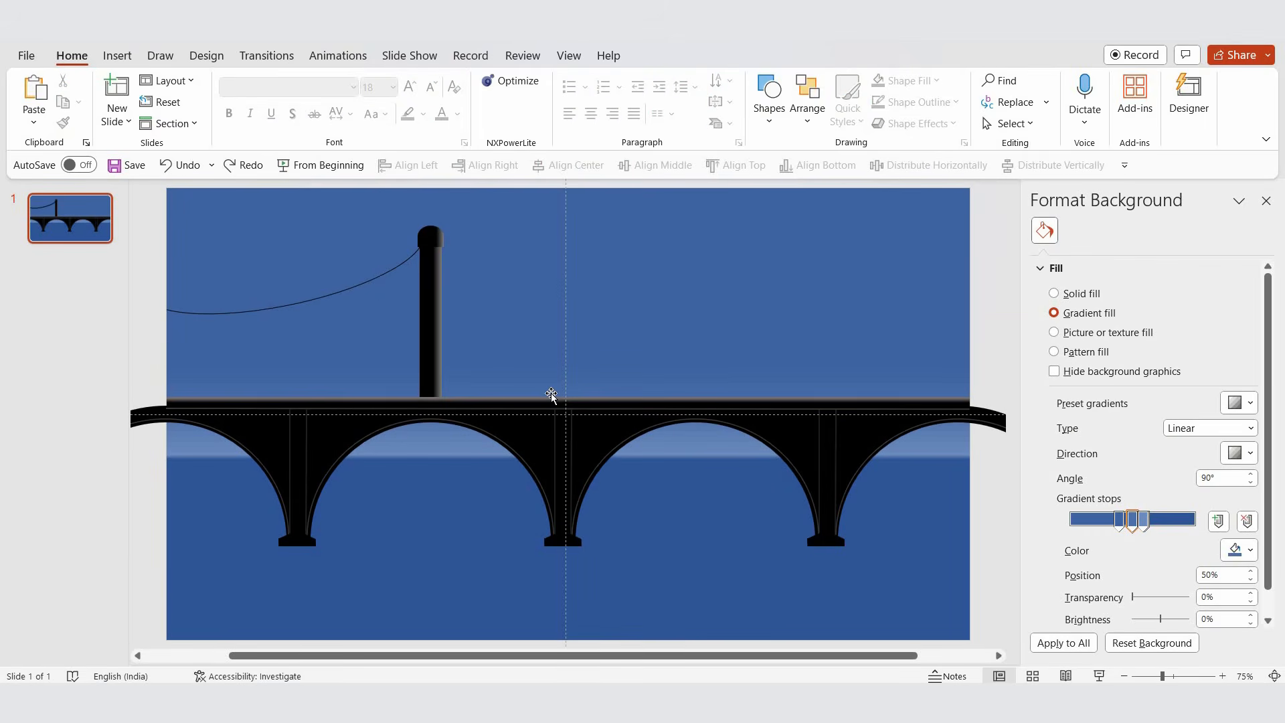
Step: Scribble a rough triangular freeform, about 1.25" by 1.38", in the corner between the left arch, the deck and the middle pier
left_click(769, 101)
left_click(812, 173)
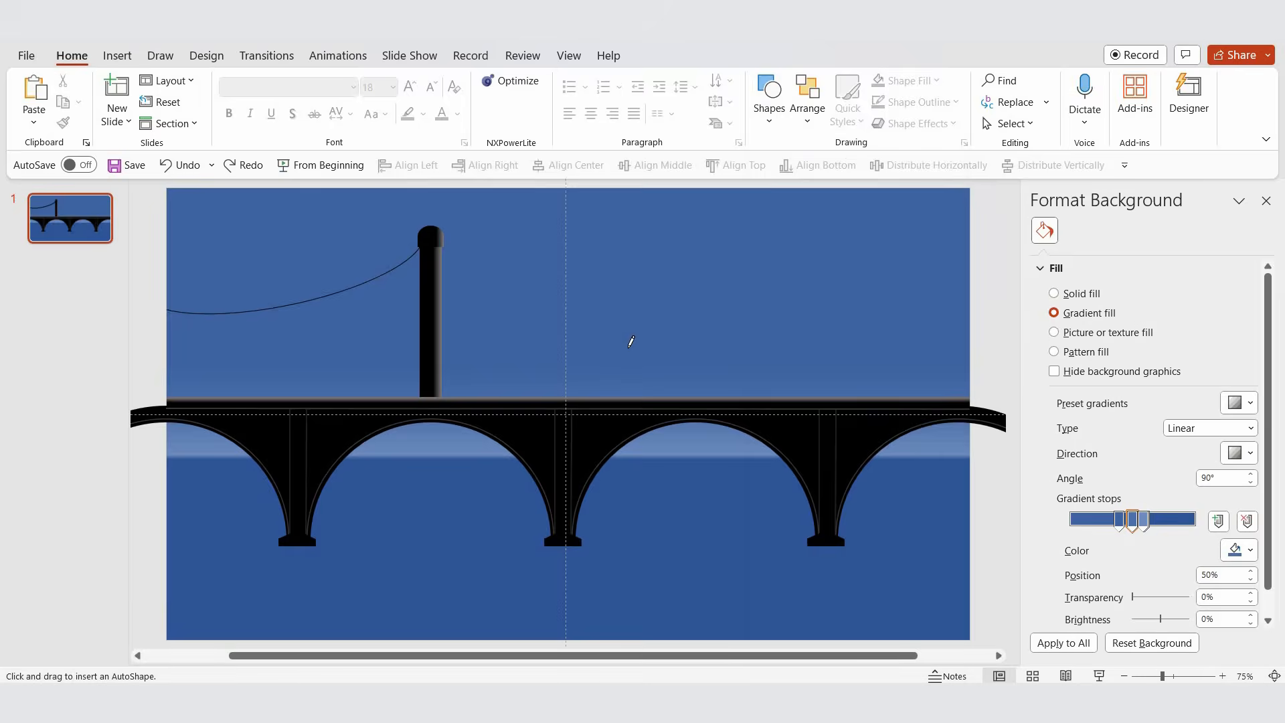
scroll(591, 387, "up", 4)
scroll(591, 387, "up", 5)
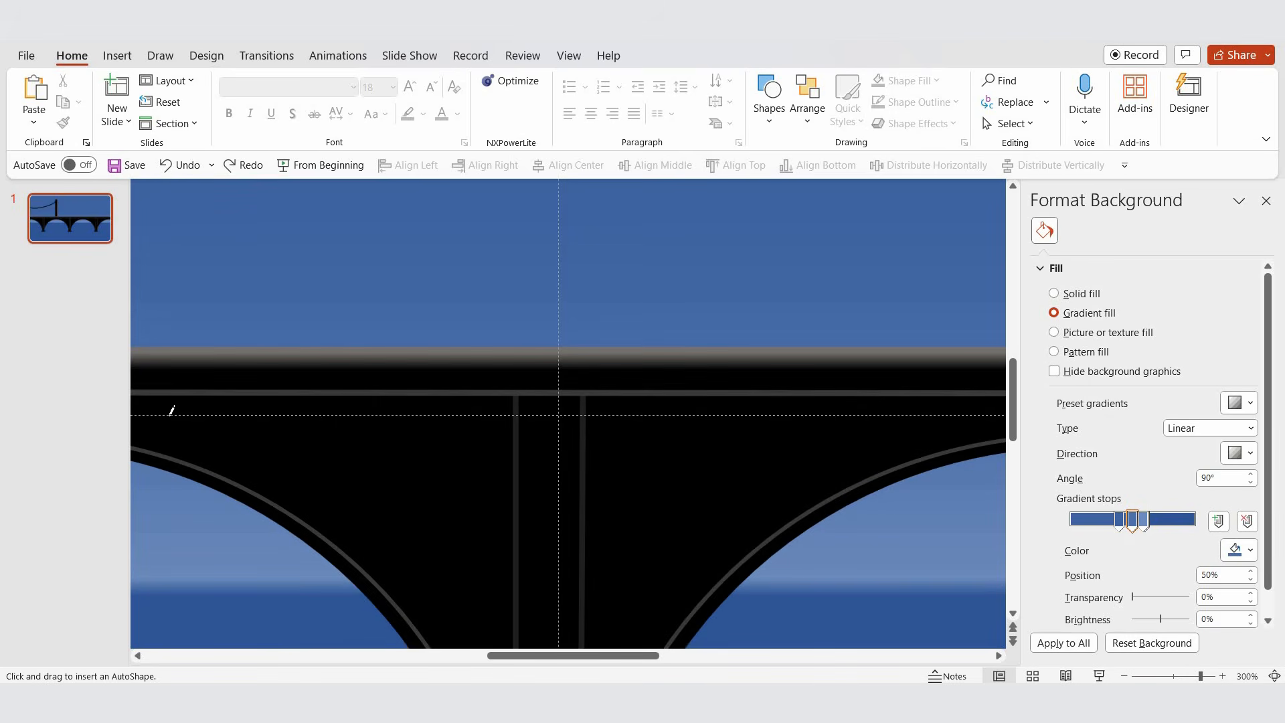
mouse_move(248, 442)
left_mouse_down()
mouse_move(328, 479)
mouse_move(421, 584)
left_mouse_up()
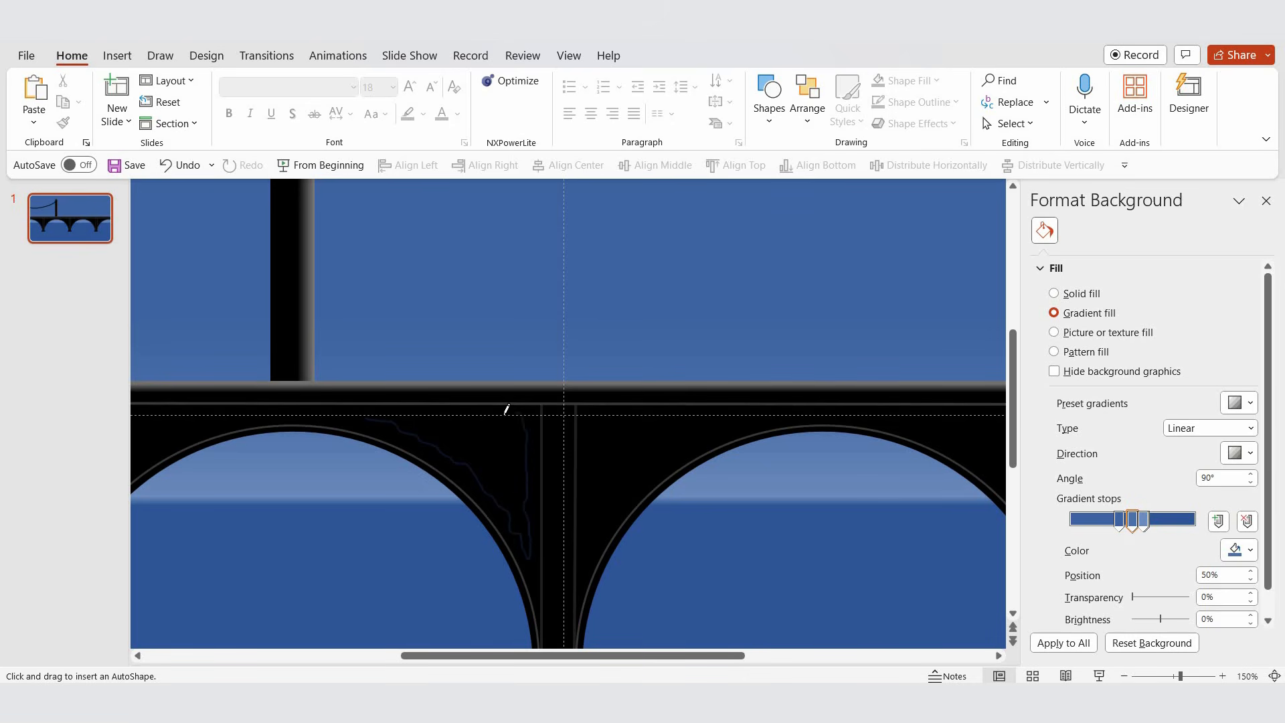
left_click_drag(385, 407, 368, 415)
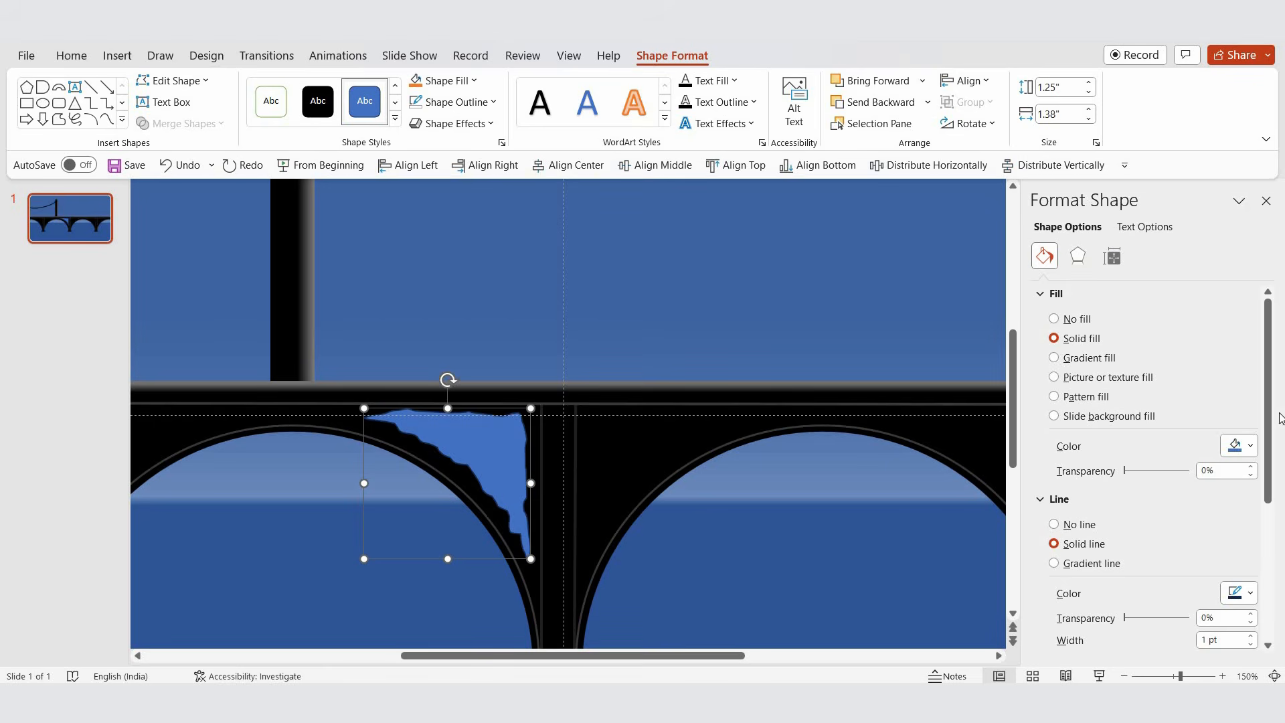
Step: Fill the rough triangular shape with grey and nudge it into place within the corner above the arch
left_click(1250, 446)
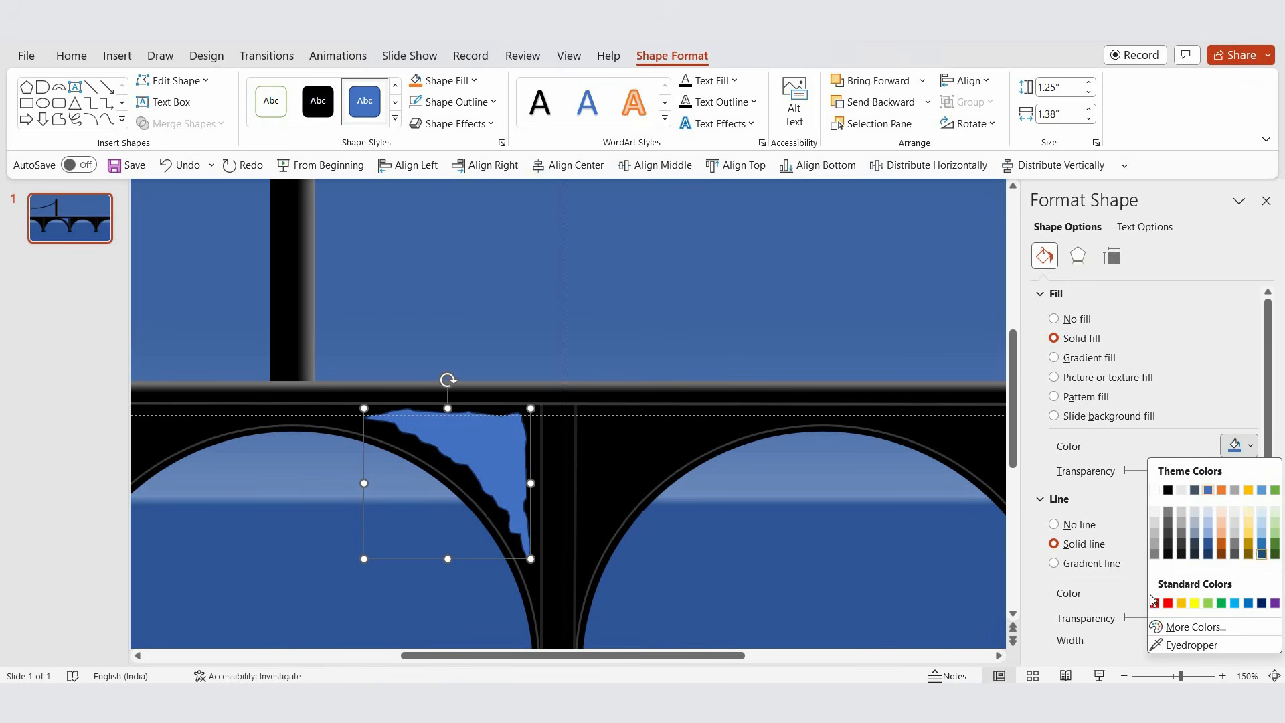
scroll(1152, 600, "down", 1)
left_click(1155, 505)
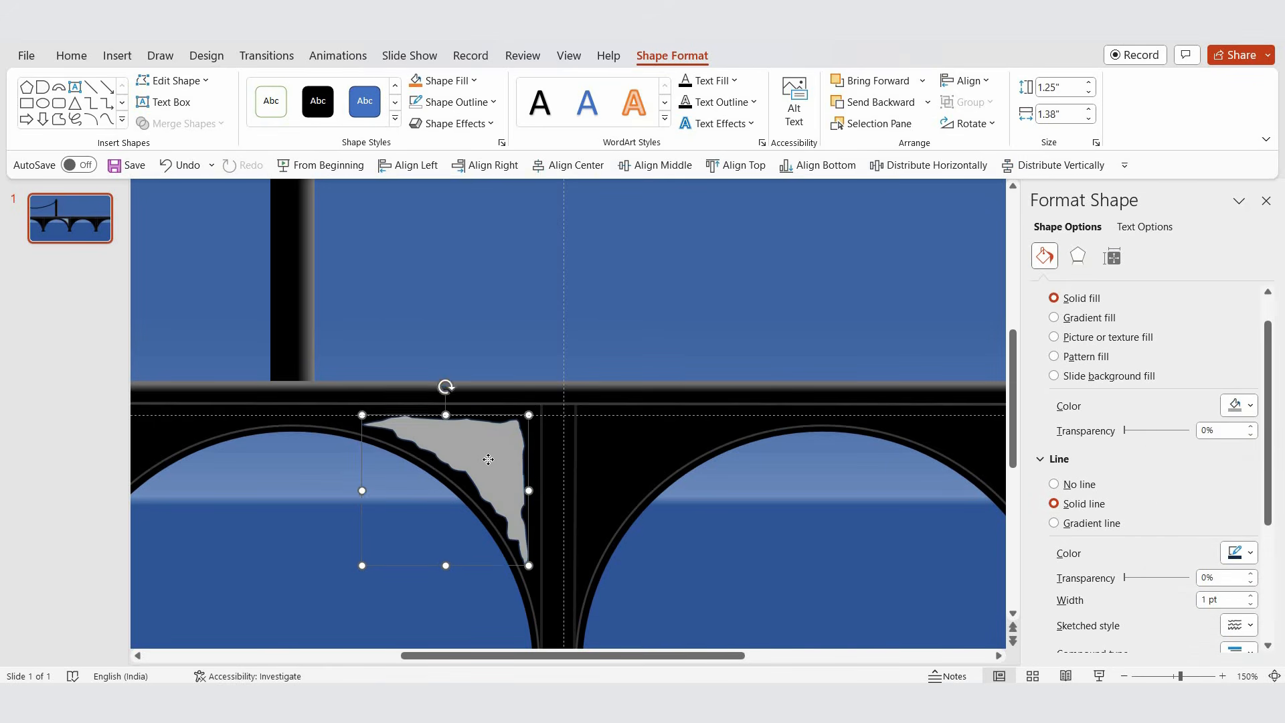
left_click_drag(488, 460, 492, 459)
Step: Apply soft edges of about 4 pt to the grey triangular shape
left_click(1077, 257)
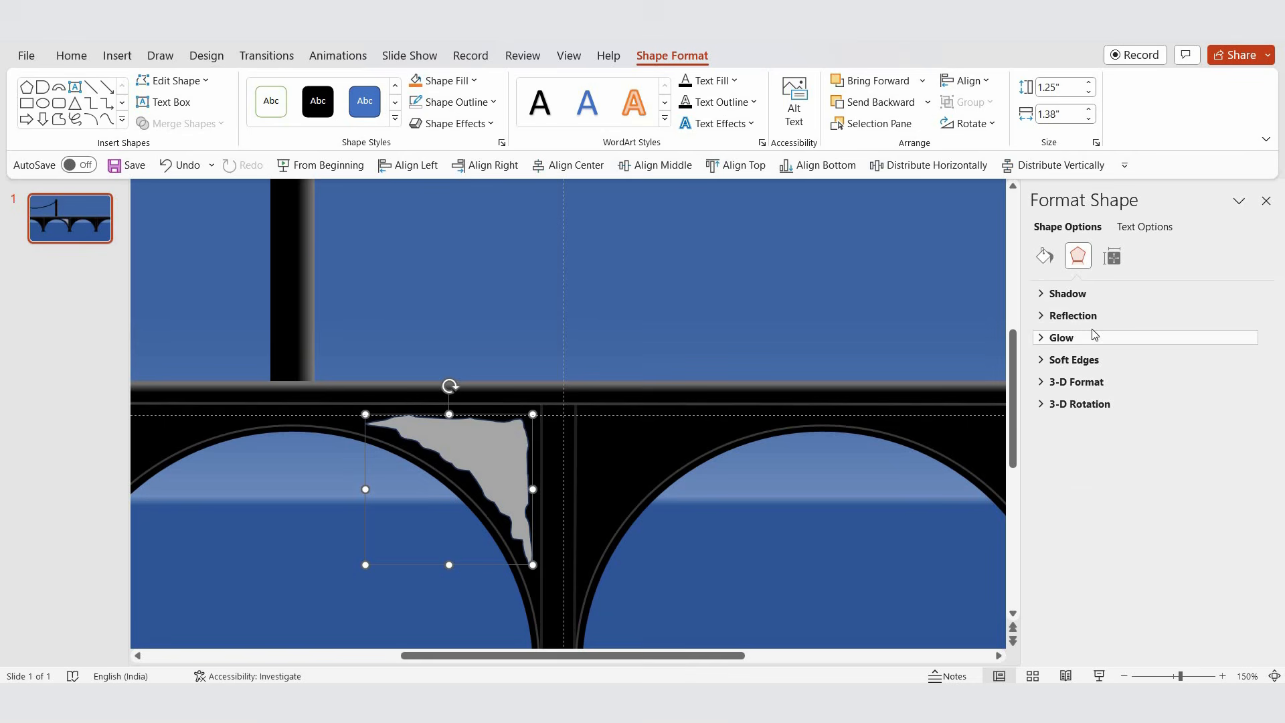
left_click(1068, 294)
left_click(1069, 293)
left_click(1074, 360)
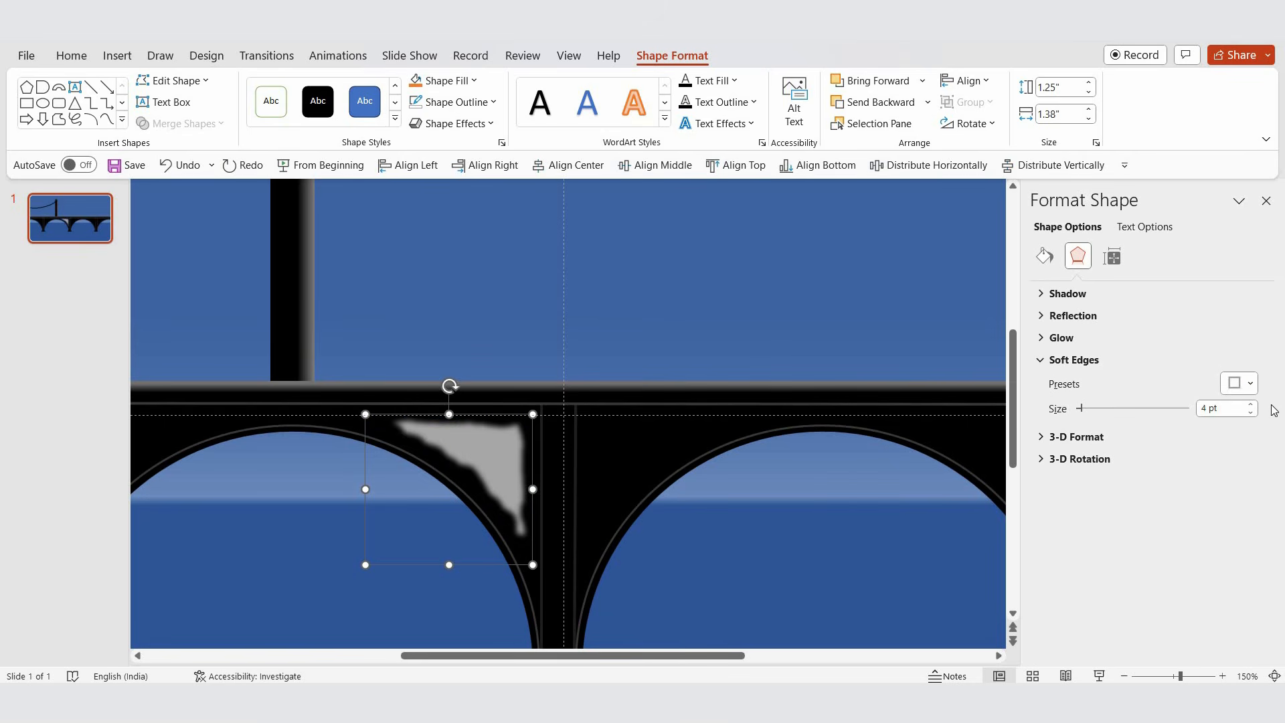
left_click(1250, 383)
left_click(1265, 509)
Step: Change the triangular shape's fill to a darker grey with about 79% transparency so it forms a faint highlight
left_click(1044, 258)
left_click_drag(1126, 472, 1172, 478)
left_click(1239, 446)
left_click(1157, 557)
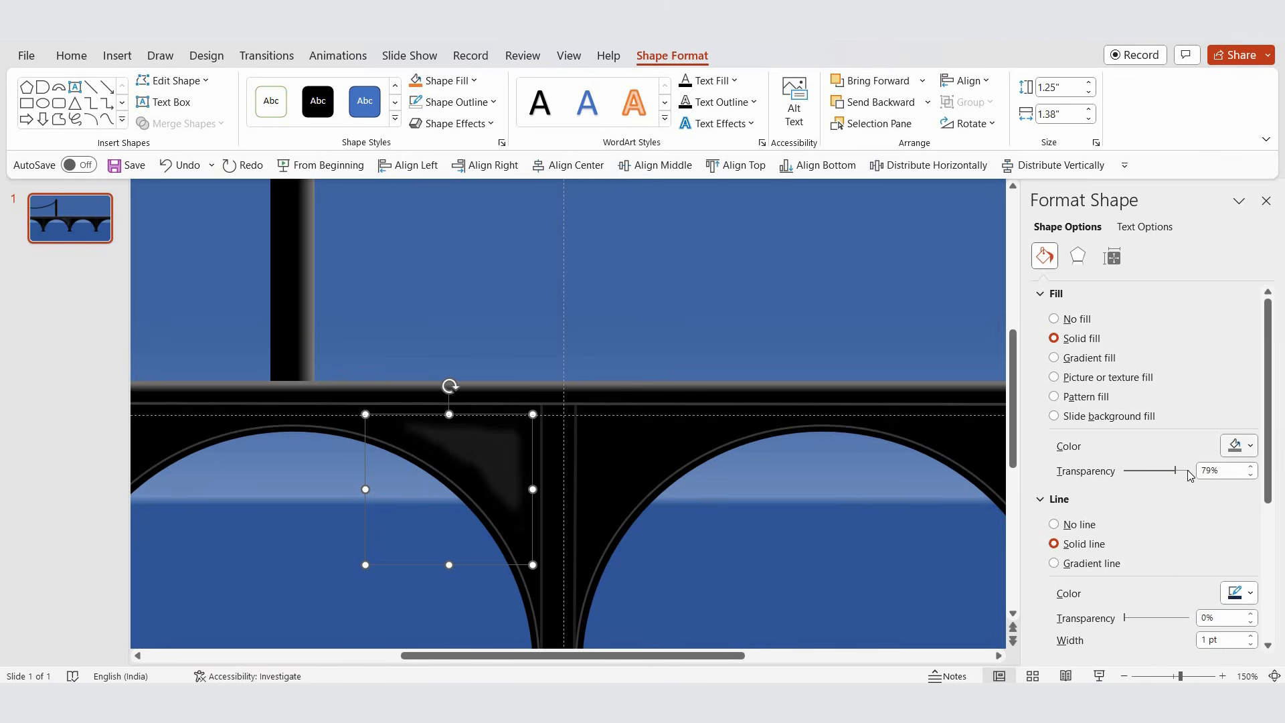
left_click_drag(1174, 470, 1176, 466)
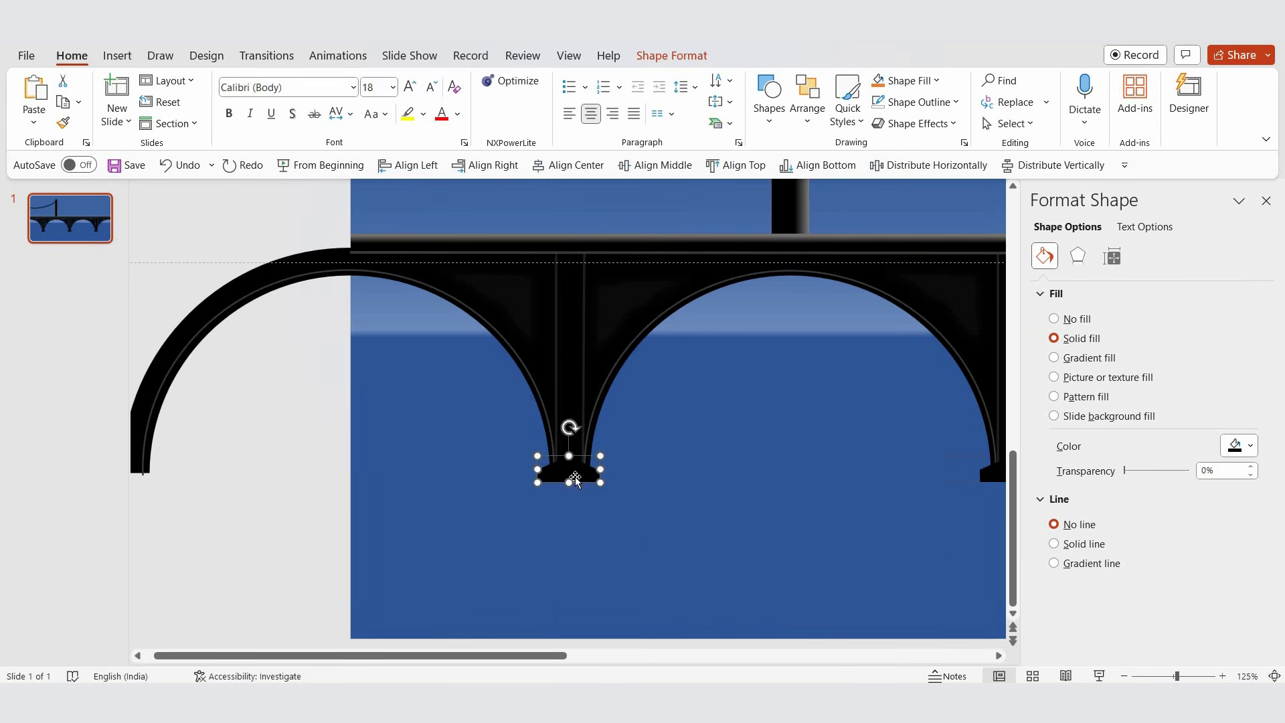
Step: Duplicate the left pier base beside the original and fill the copy white
left_click_drag(575, 479, 673, 478)
left_click(1251, 450)
left_click(1169, 490)
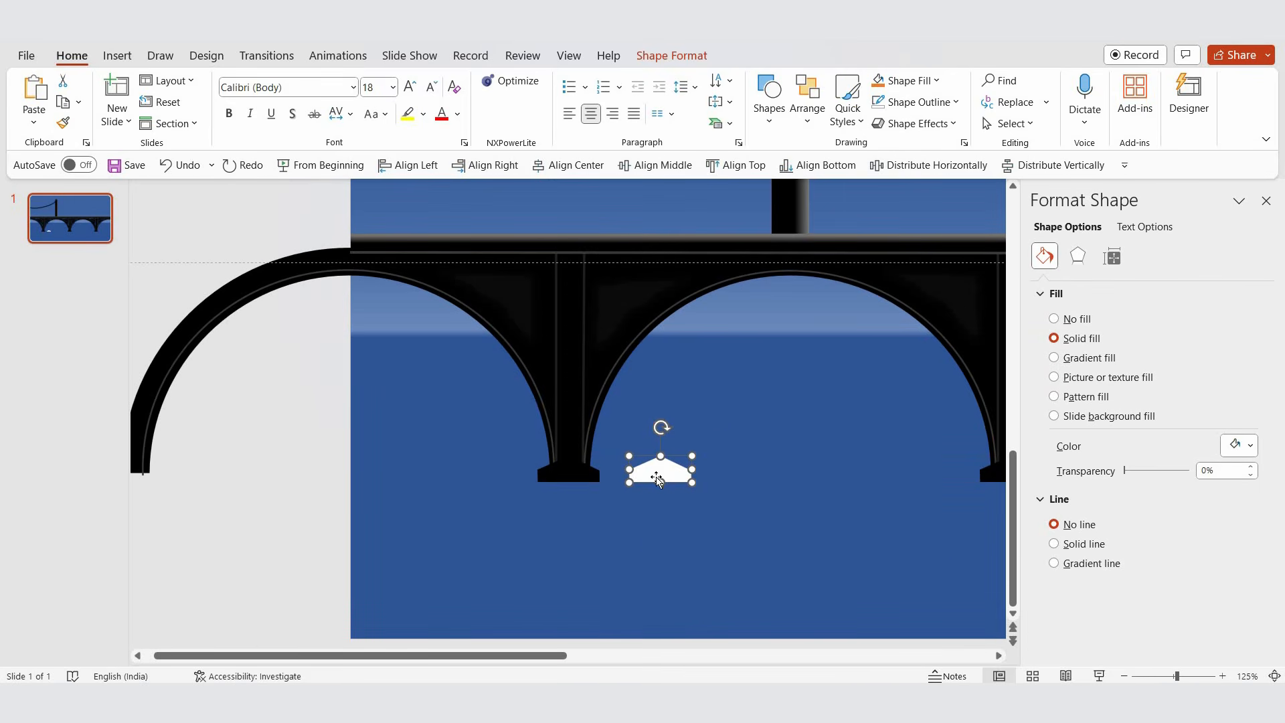
Step: Send the white copy behind the black pier base and align it so only a thin white edge shows on the right
left_click(808, 97)
left_click(842, 199)
left_click_drag(666, 470, 586, 469)
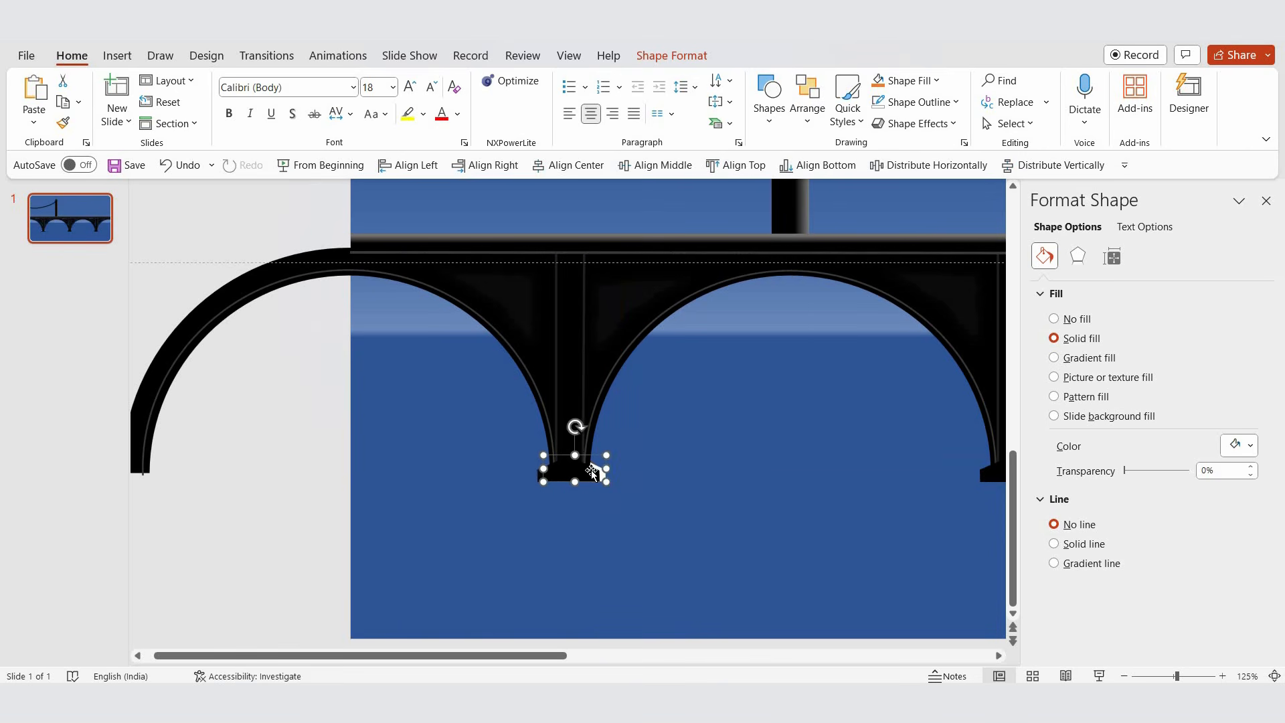
left_click(597, 472)
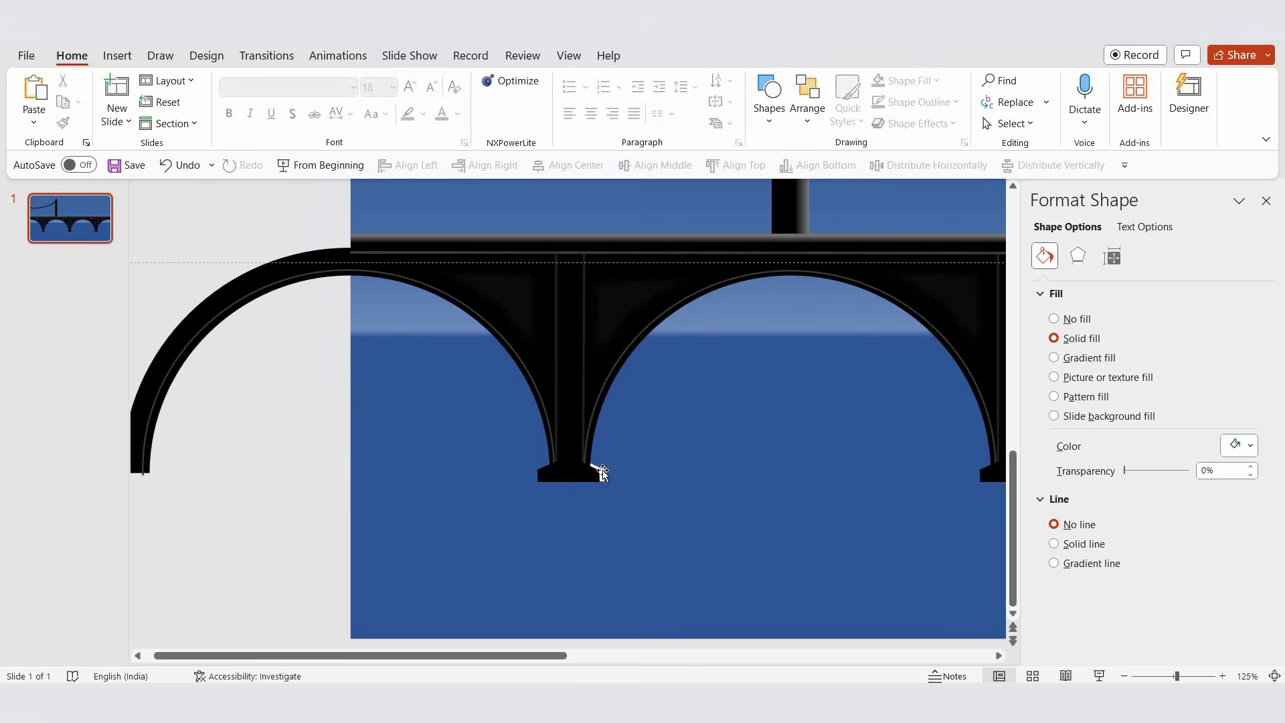
left_click(602, 471)
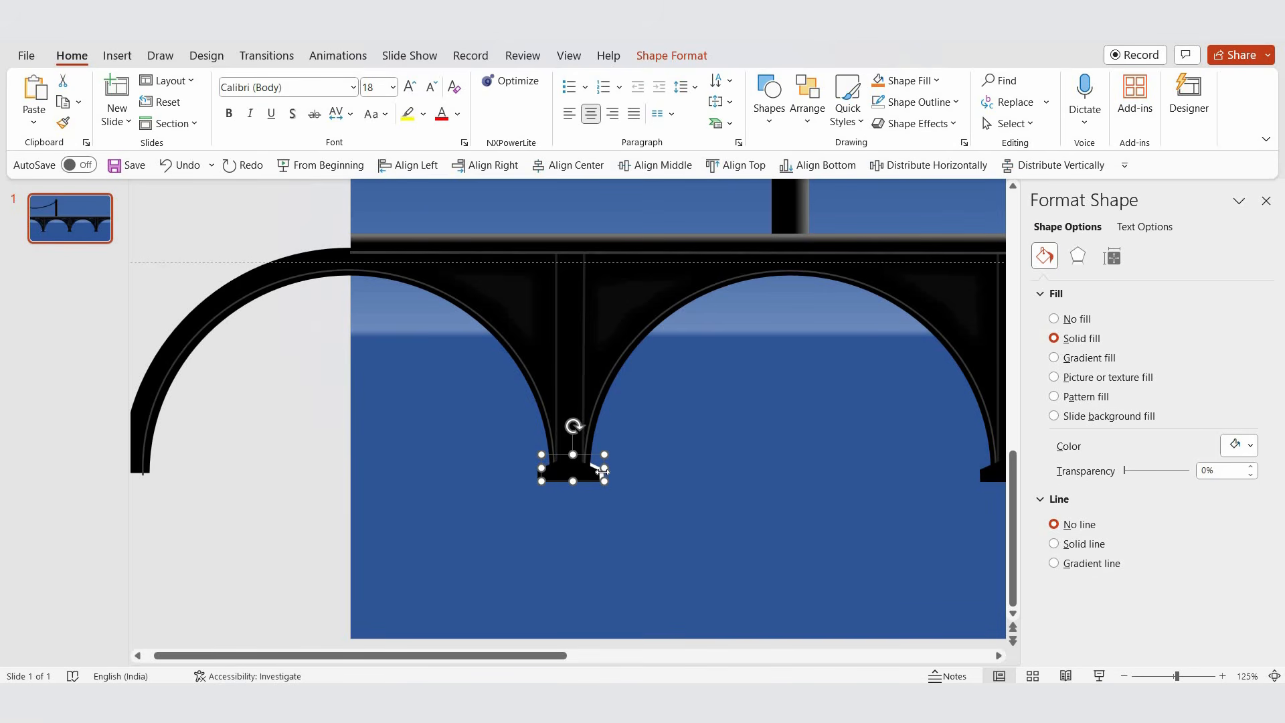
left_click(612, 472)
left_click(602, 471)
left_click(617, 470)
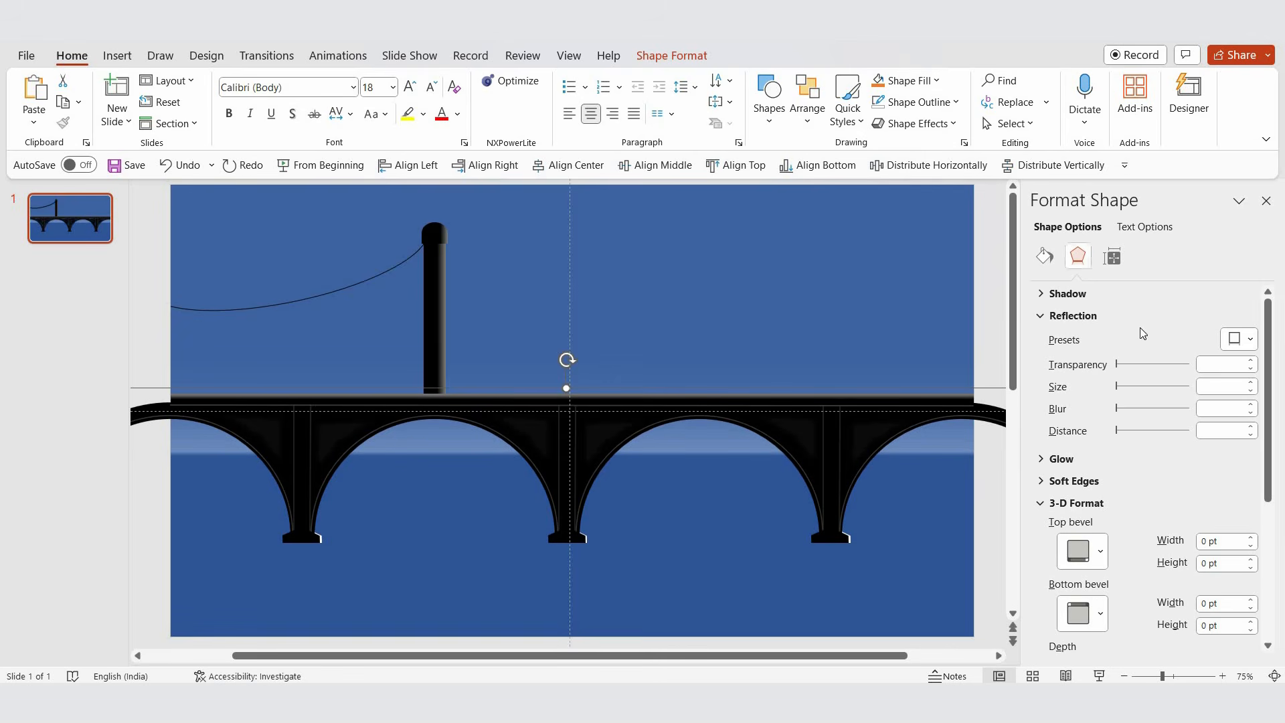
Step: Add a reflection to the arched bridge with about 51% transparency, 55% size and 6 pt blur
left_click(1242, 340)
left_click(1201, 490)
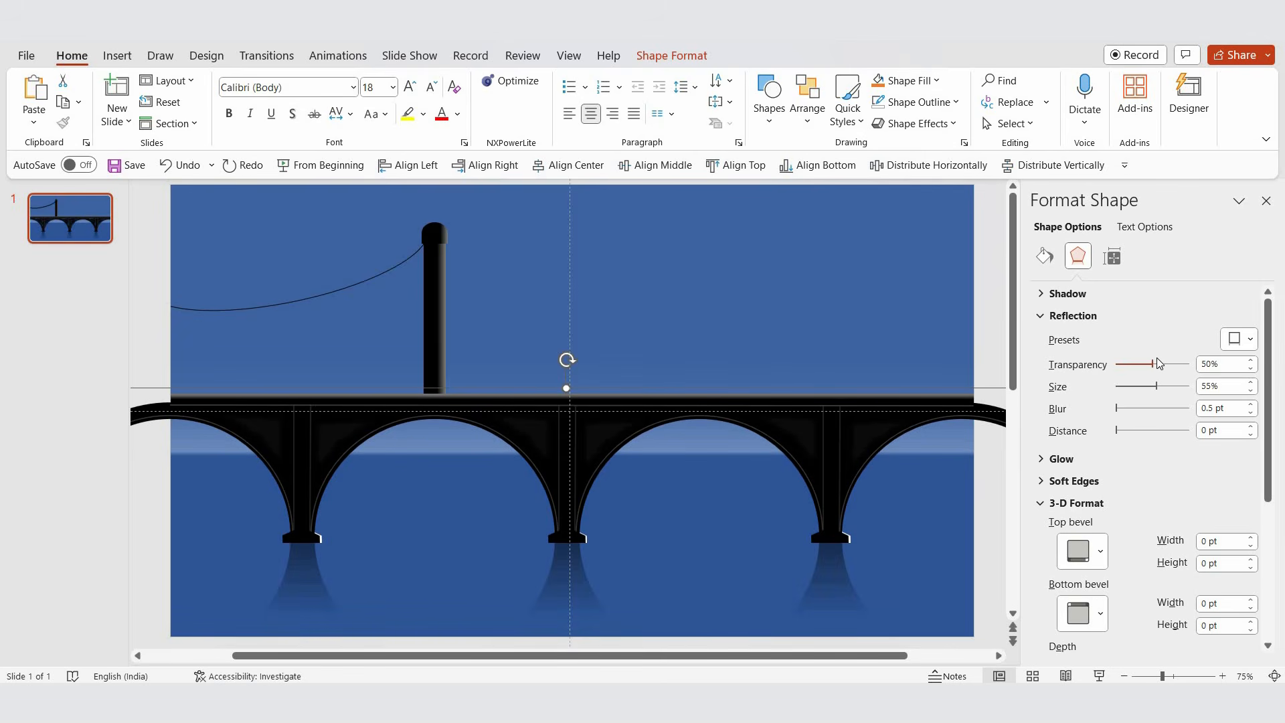
left_click_drag(1155, 365, 1145, 367)
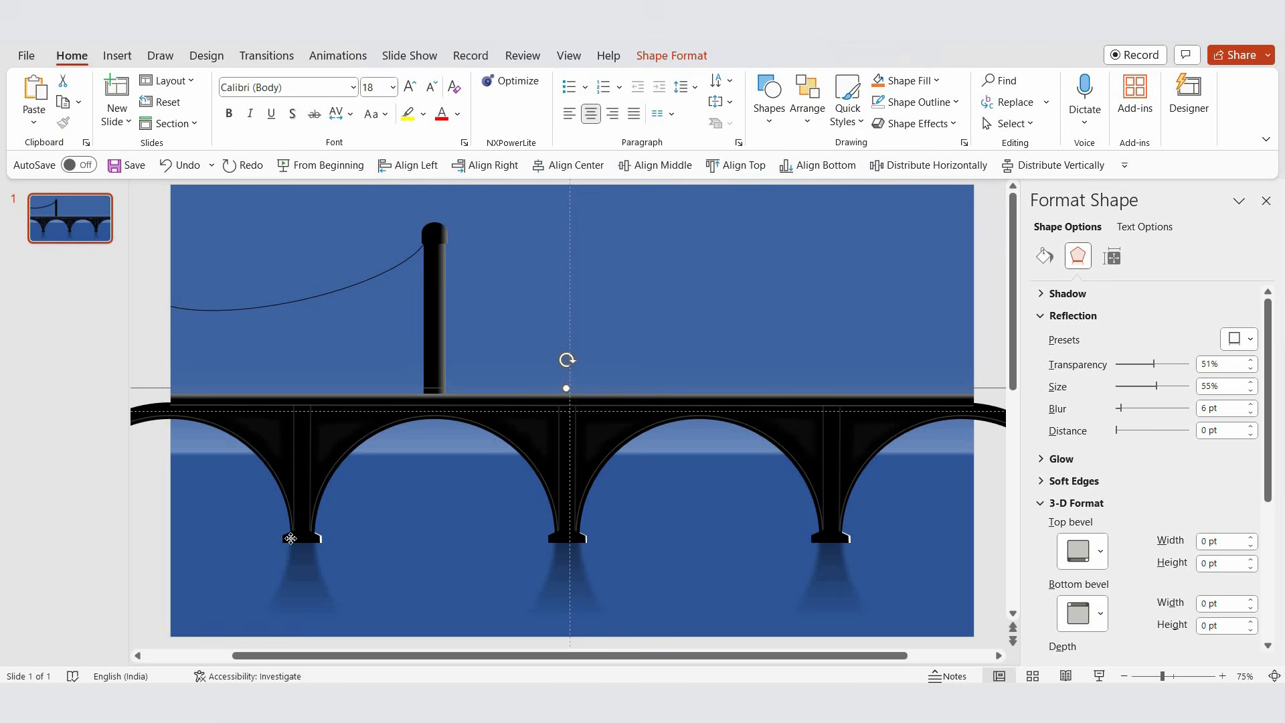
Step: Give the three black pier bases a reflection with 19% transparency, 100% size, 20 pt blur and 4 pt distance
left_click(291, 539)
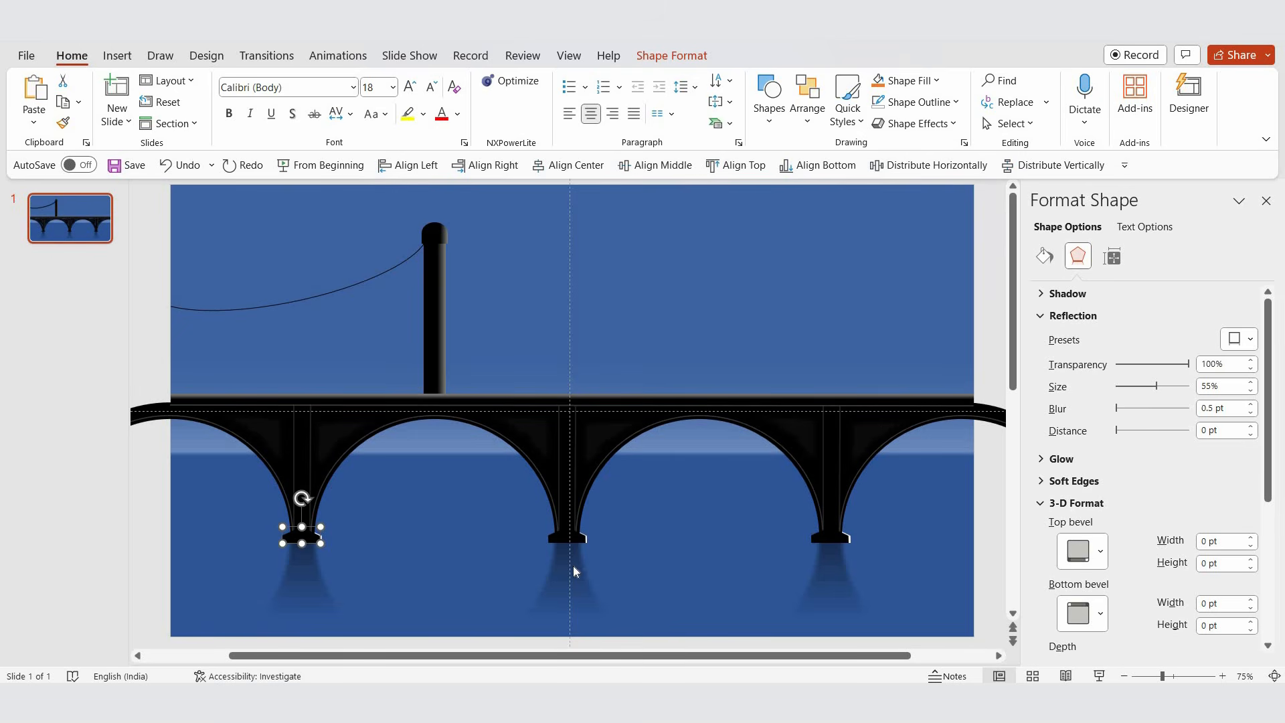
left_click(567, 539, "shift")
left_click(835, 537, "shift")
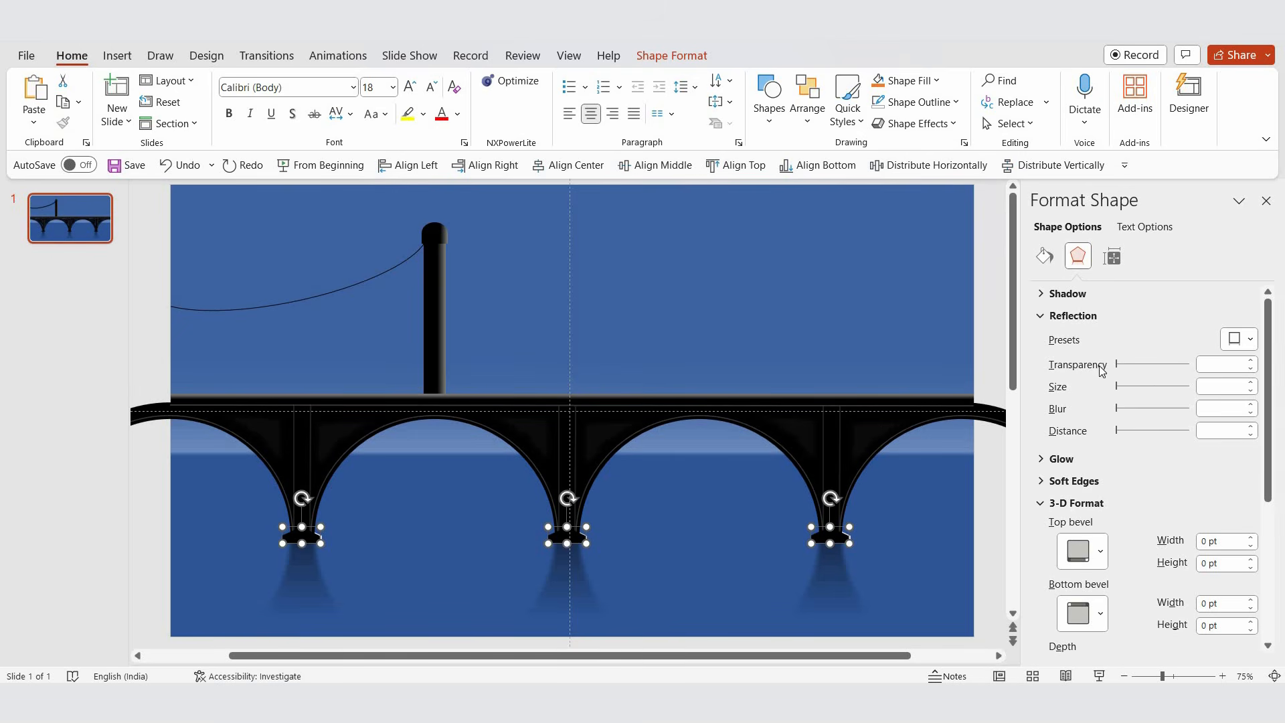
left_click(1119, 365)
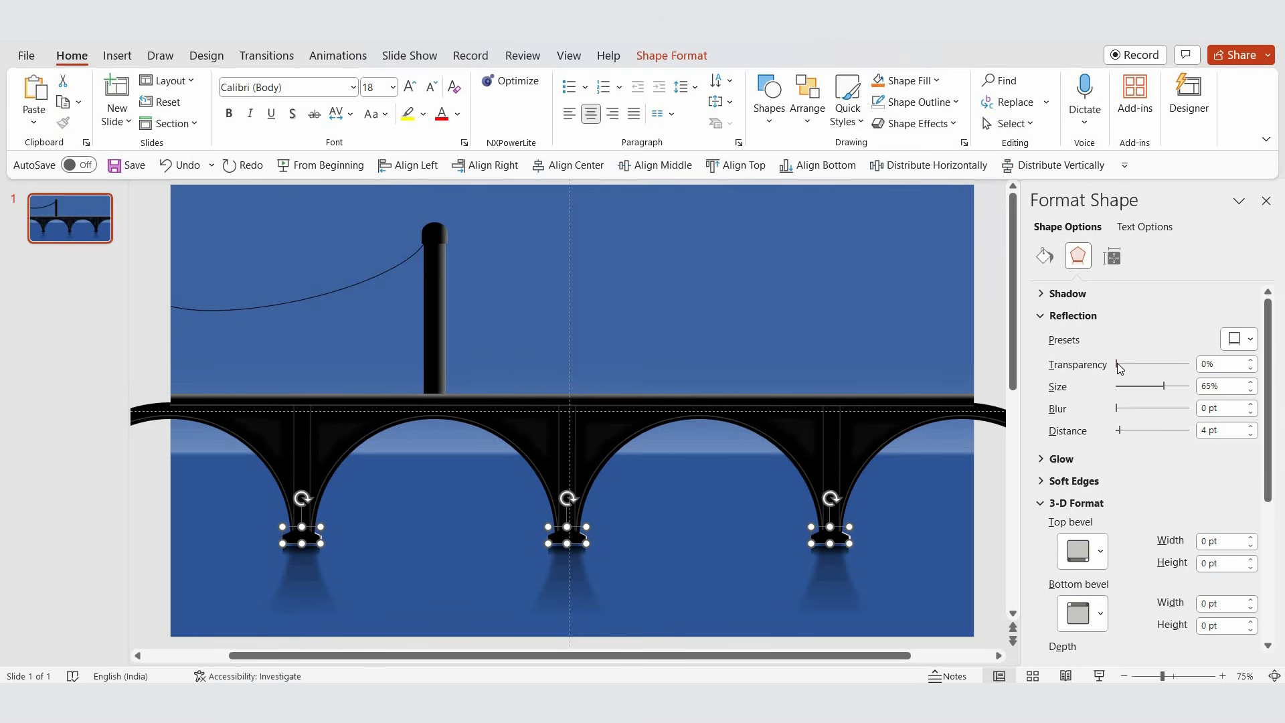
left_click_drag(1164, 387, 1136, 368)
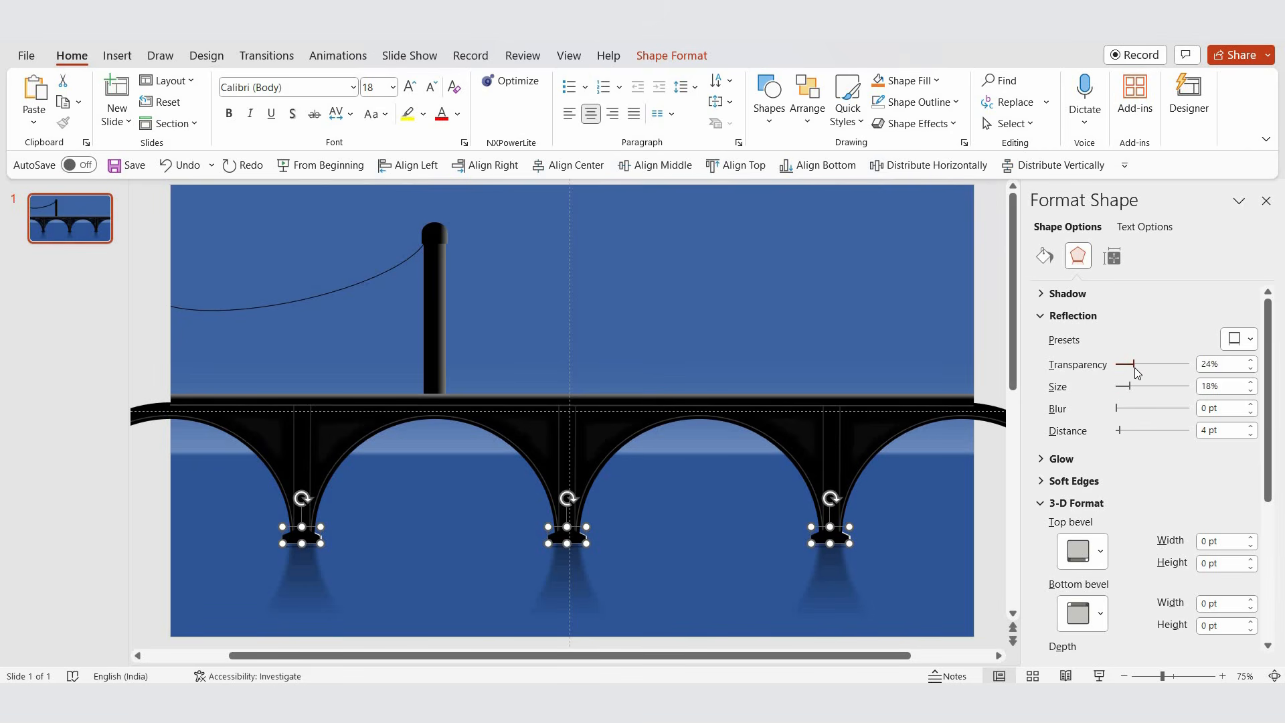
key("ctrl+z")
left_click(1078, 256)
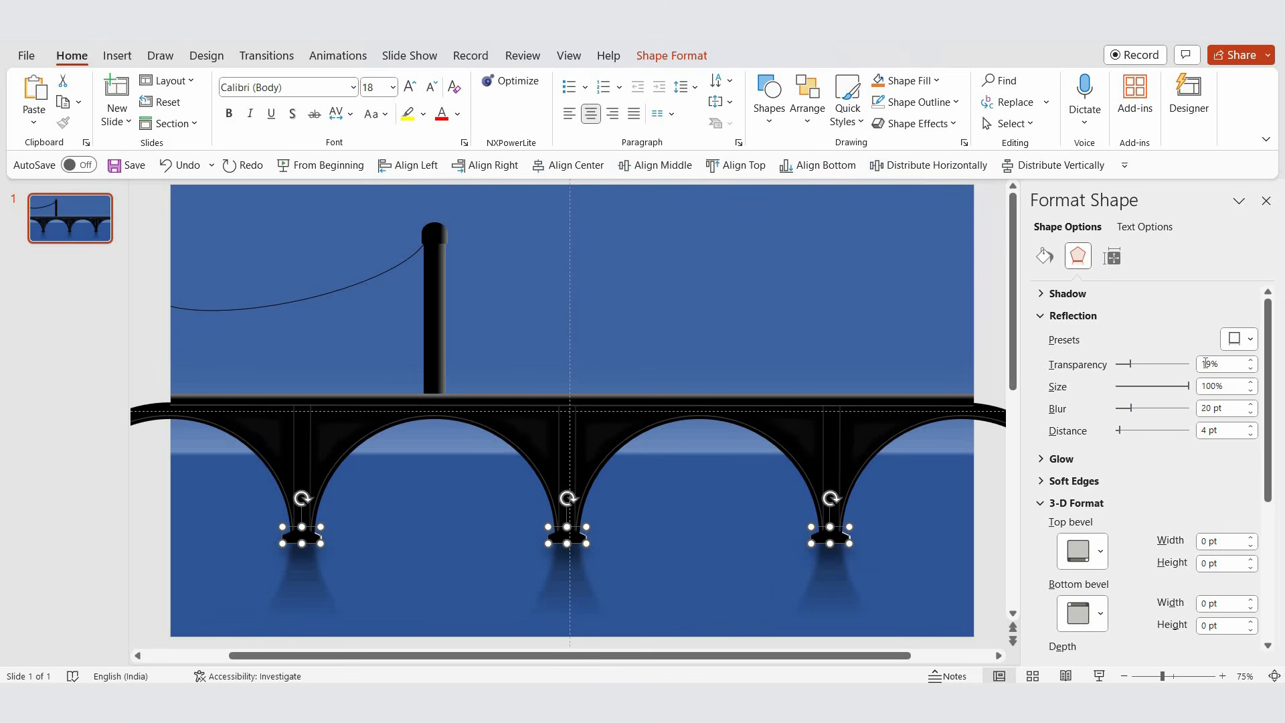
left_click(837, 346)
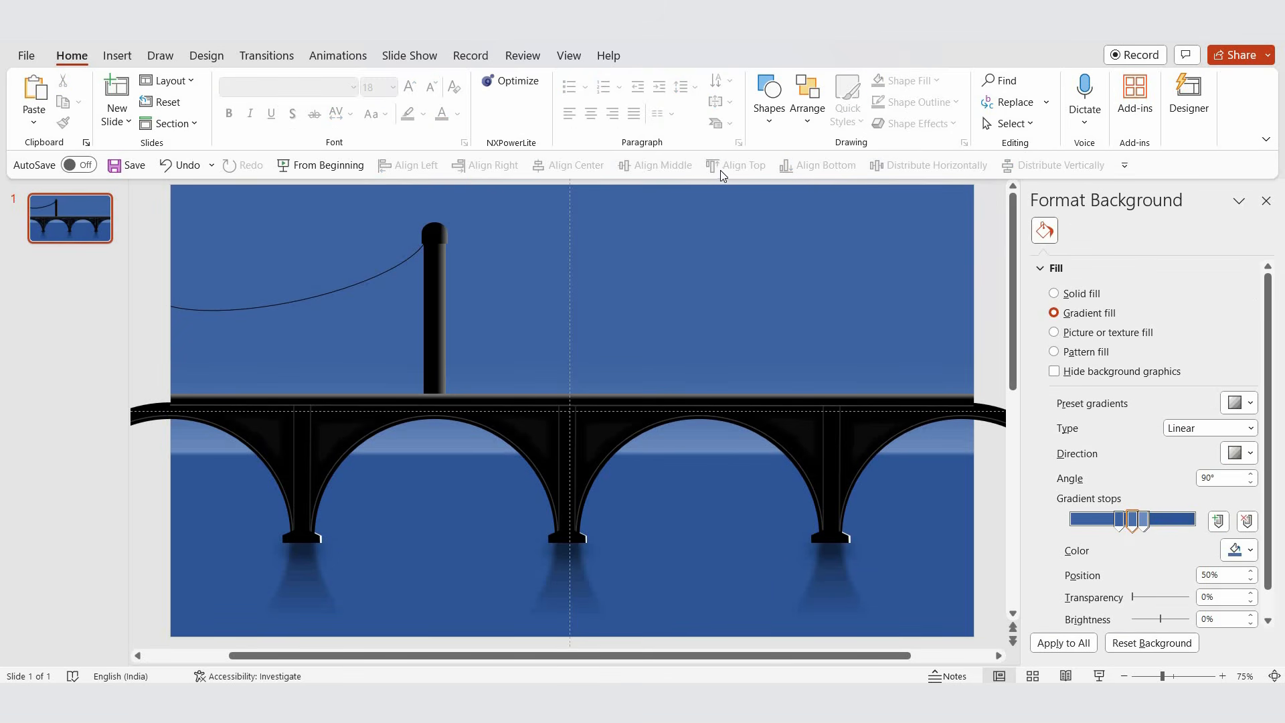
Step: Draw a line across the full 13.33" slide width just above the deck, make it solid black and thicken it
left_click(769, 93)
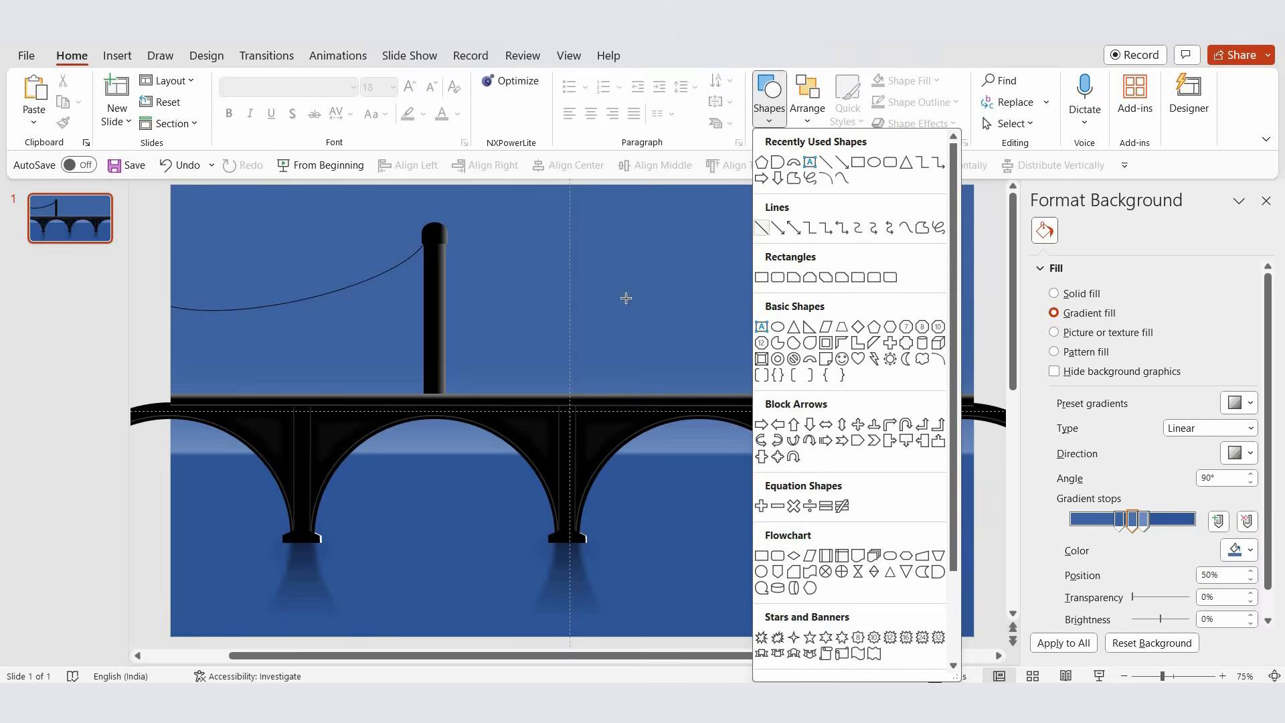
left_click(765, 228)
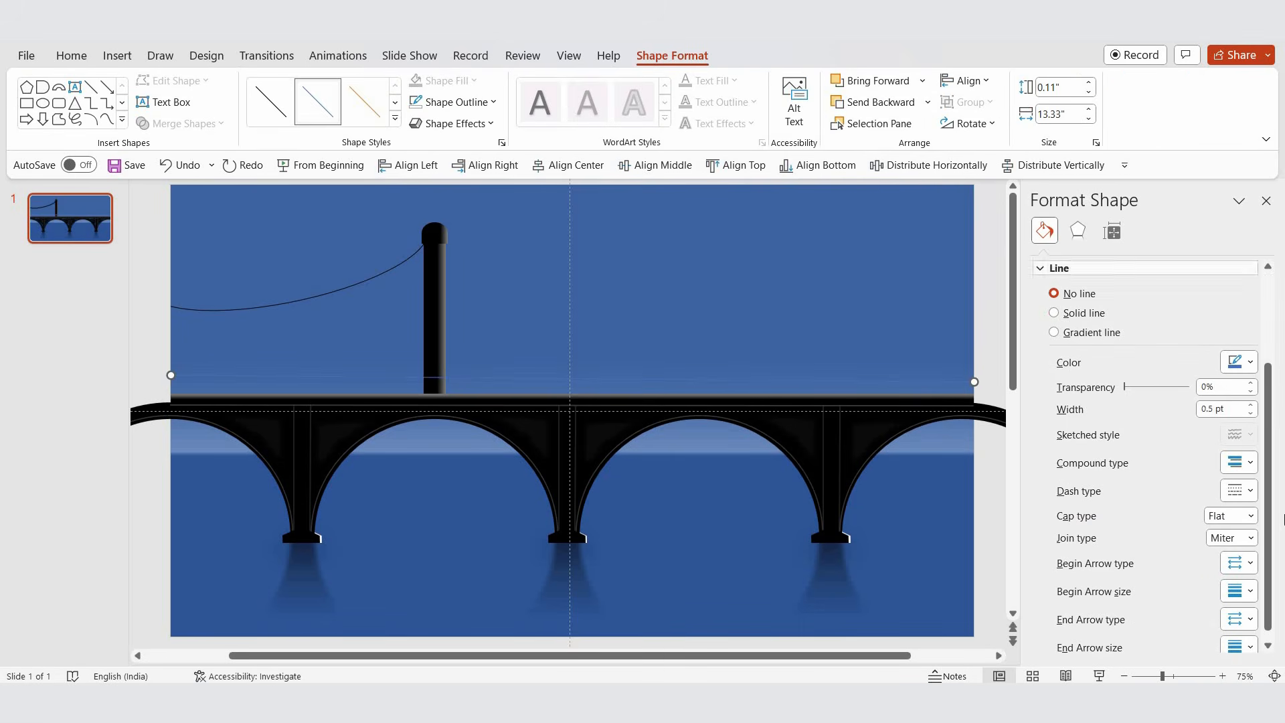
left_click(1251, 406)
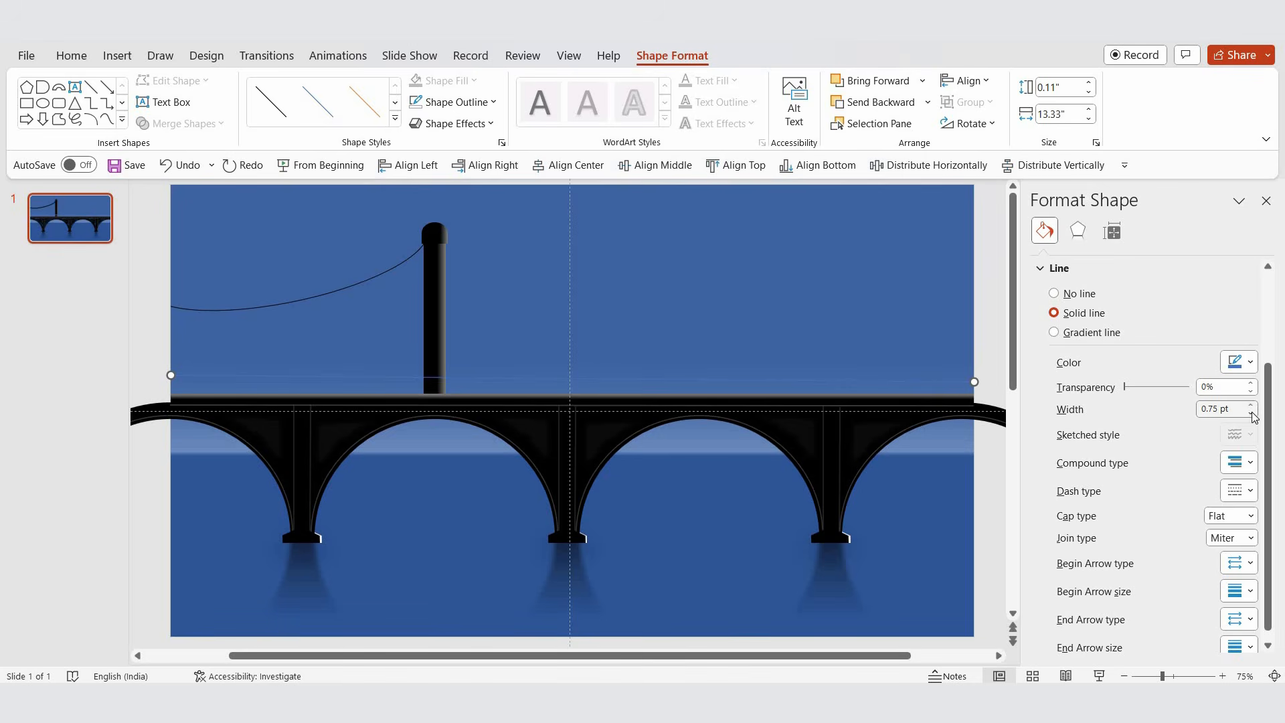
left_click(1251, 362)
left_click(1171, 408)
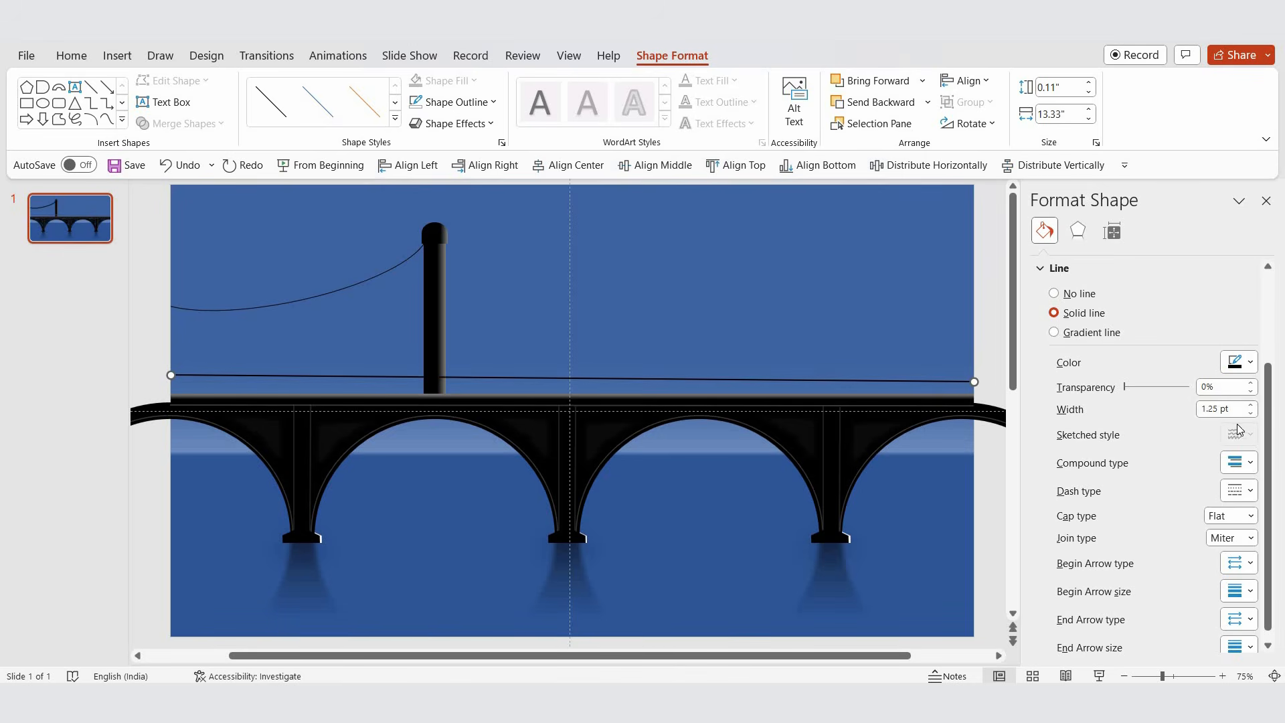
left_click(1250, 404)
left_click(1251, 405)
left_click(1251, 405)
left_click(1251, 404)
Step: Duplicate the hanging cable, place the copy on the other side of the pillar and flip it horizontally
left_click(368, 270)
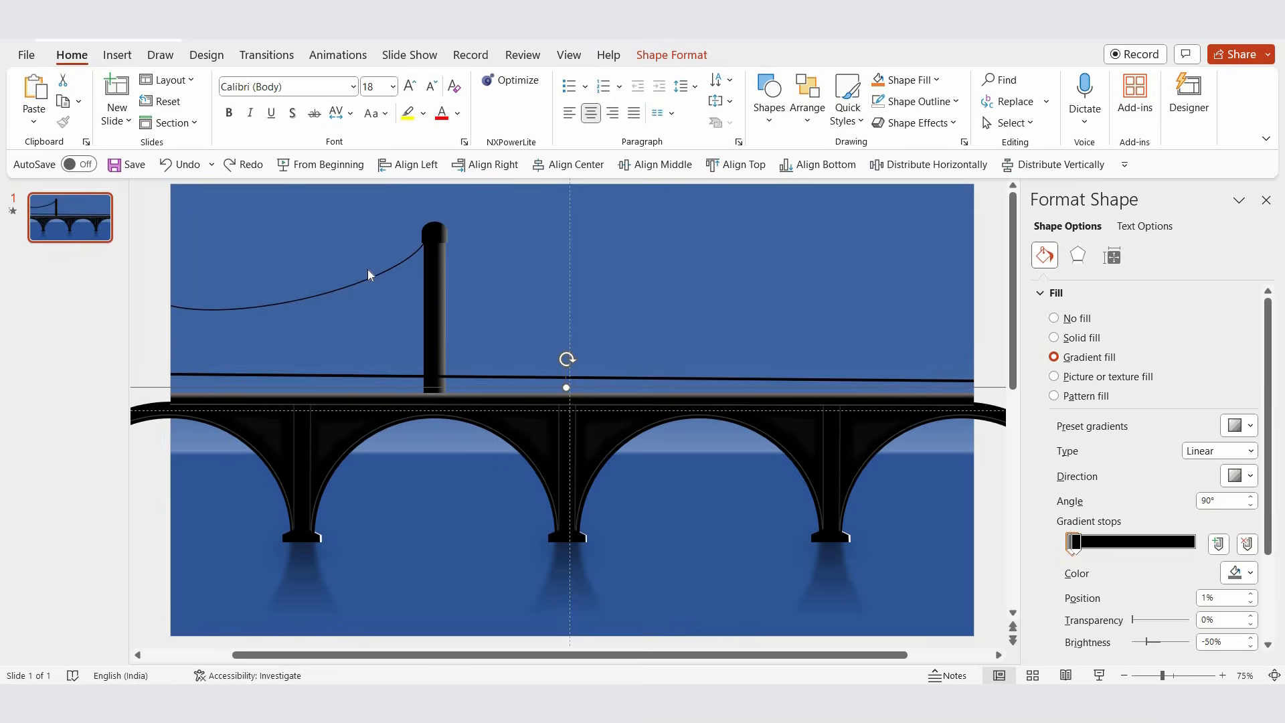
key("ctrl+d")
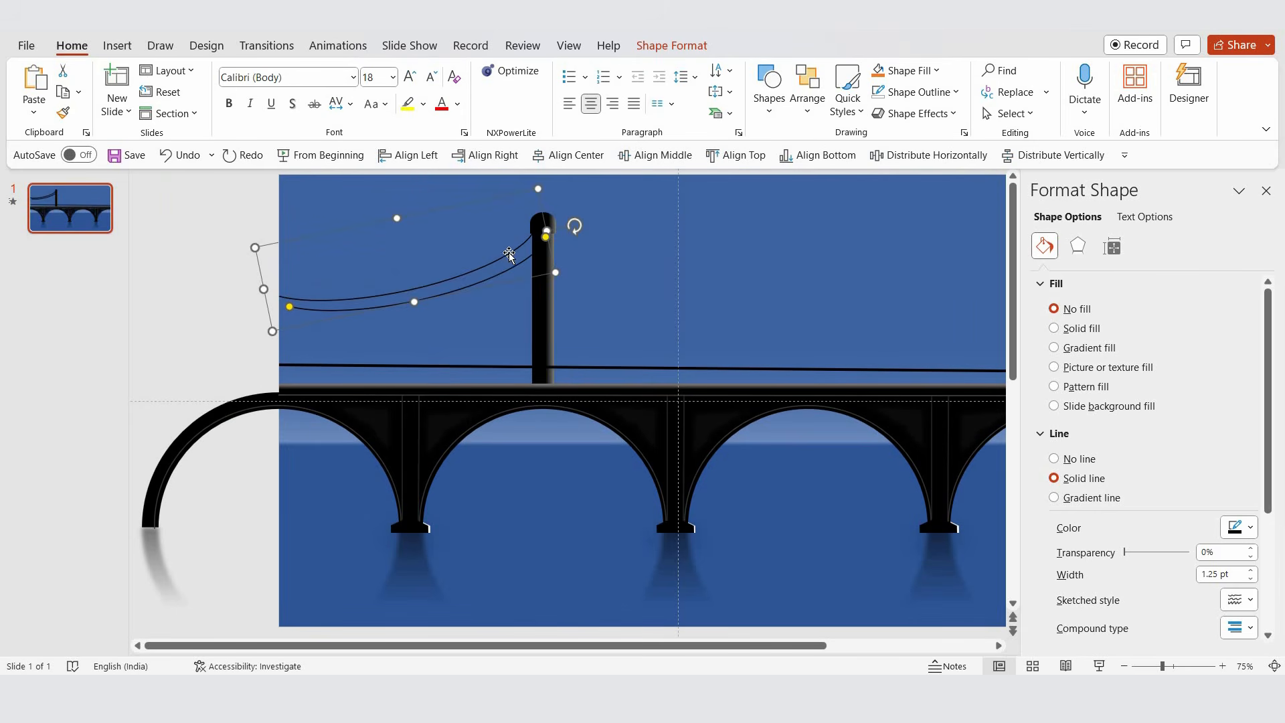
left_click_drag(496, 277, 806, 259)
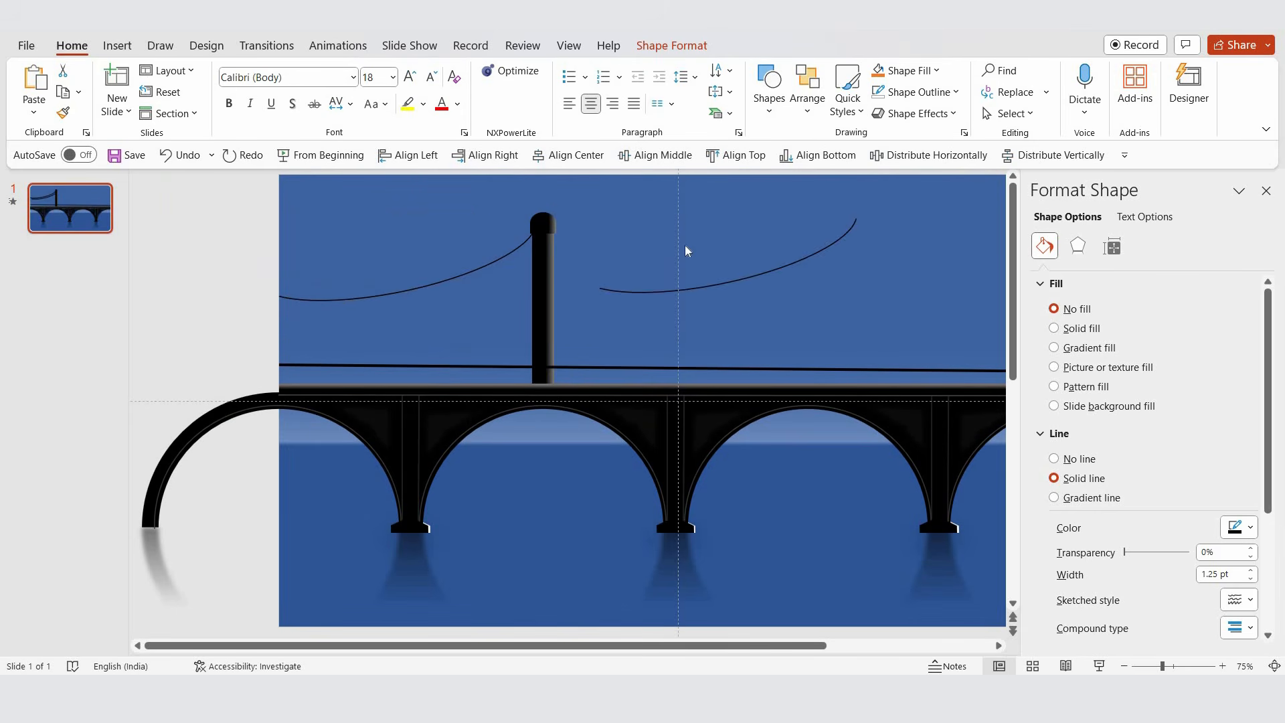
left_click(672, 46)
left_click(970, 113)
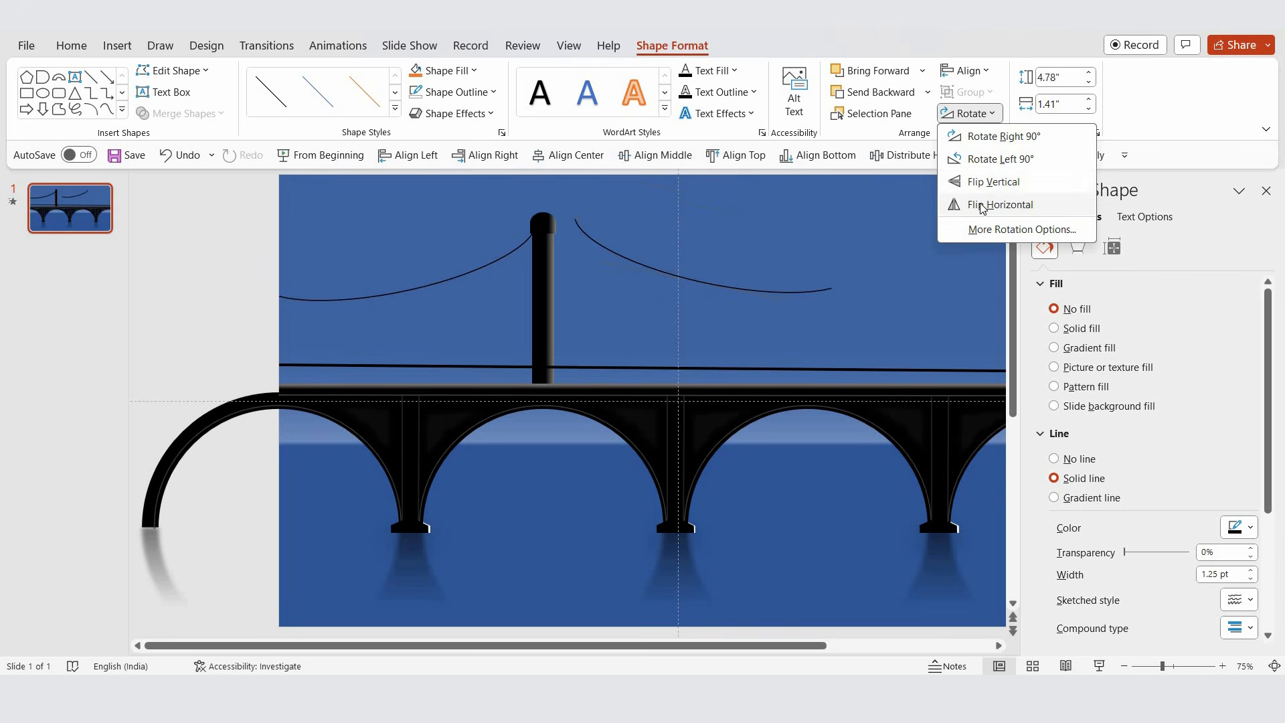
left_click(998, 204)
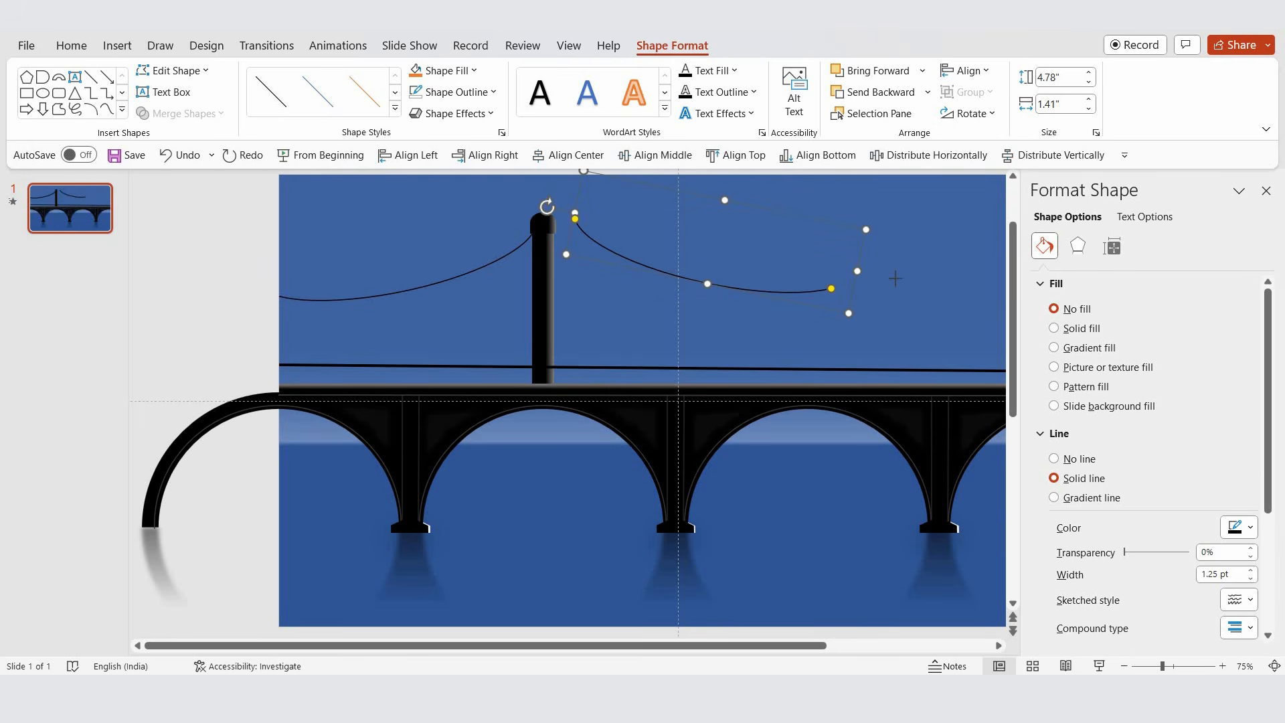
Step: Stretch, rotate and reshape the mirrored cable so it hangs from the pillar top to the slide's right edge
left_click_drag(896, 279, 961, 279)
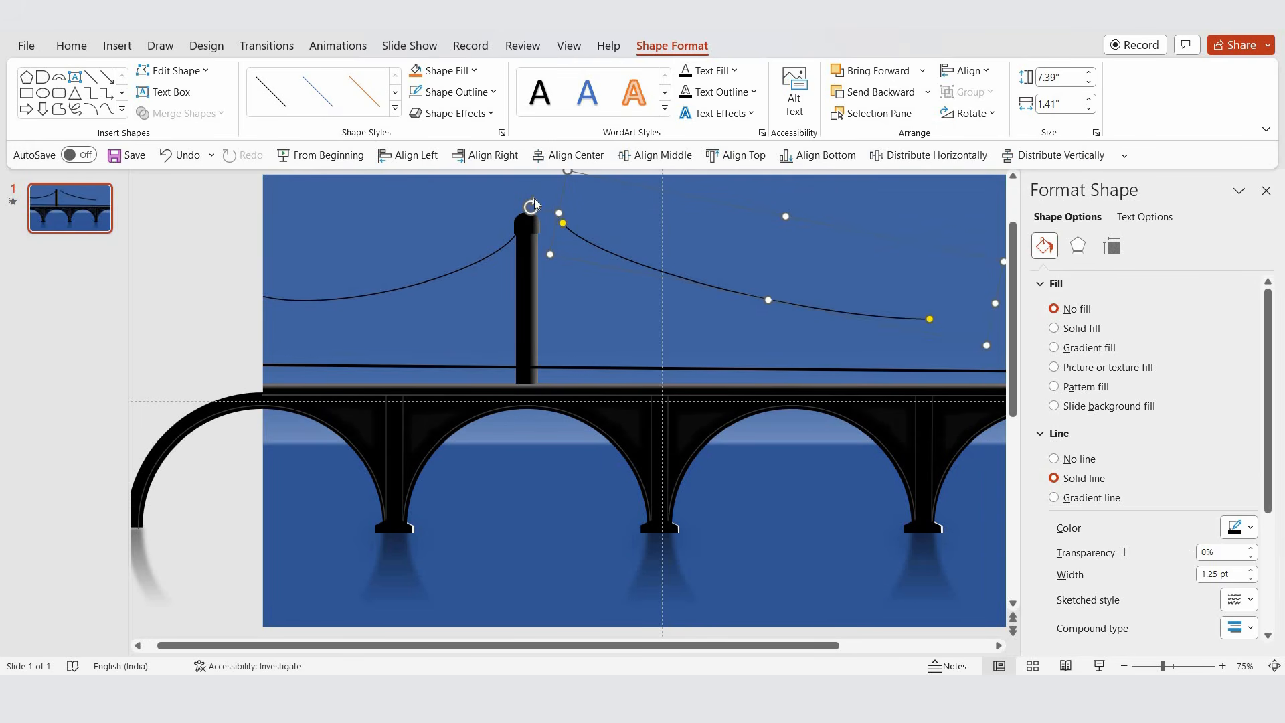
left_click_drag(550, 157, 539, 156)
mouse_move(991, 299)
left_mouse_down()
mouse_move(1014, 301)
mouse_move(999, 303)
left_mouse_up()
left_click_drag(928, 324, 990, 320)
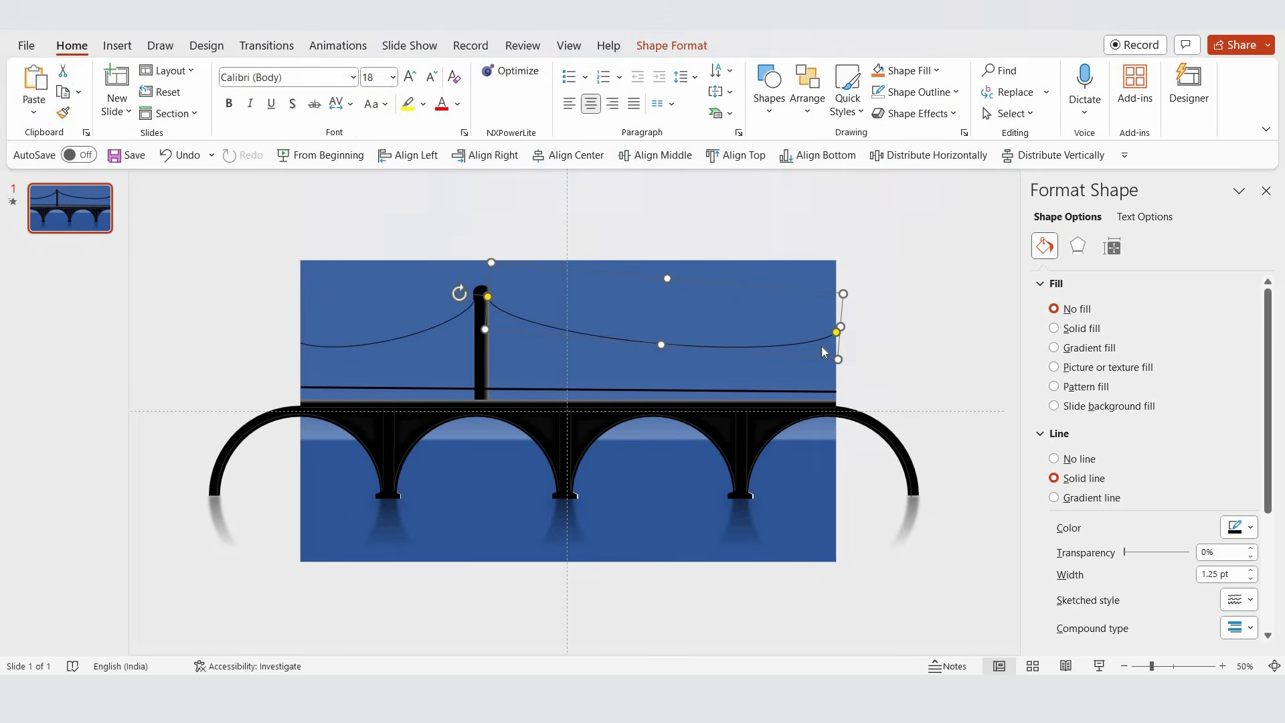
left_click(818, 349)
left_click(800, 348)
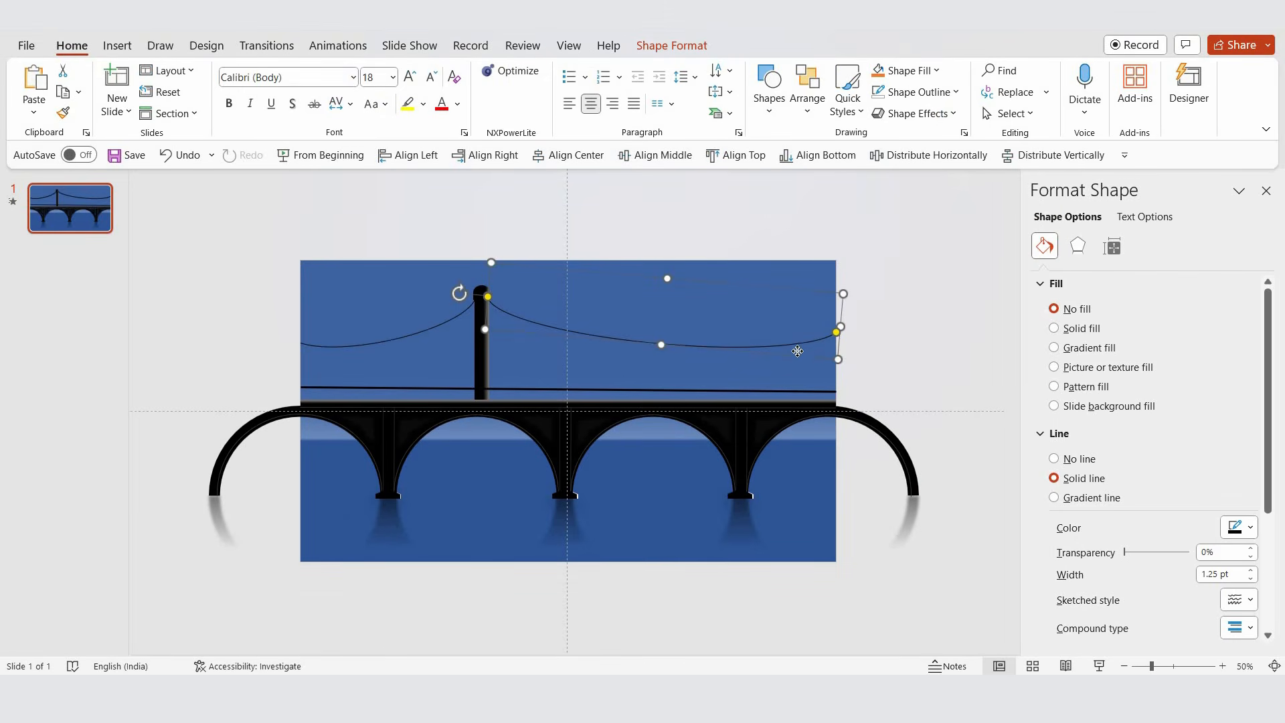
left_click_drag(797, 351, 794, 353)
left_click(901, 336)
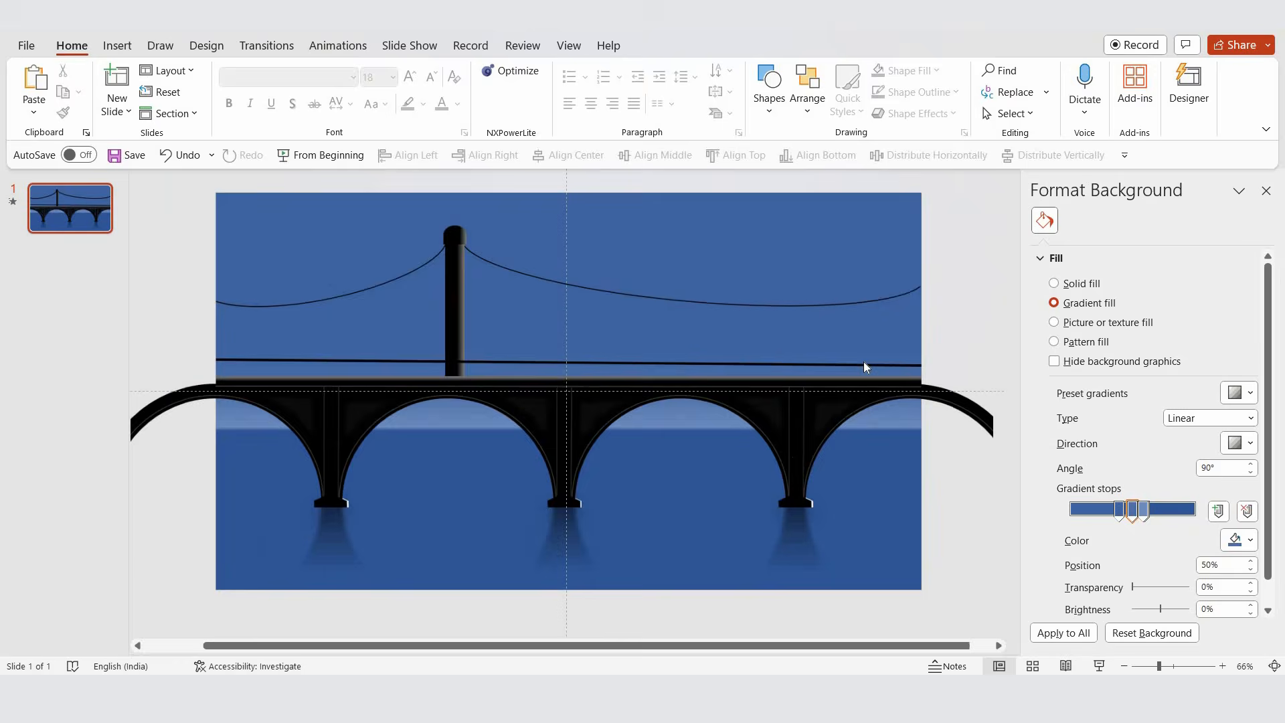
Step: Place two copies of the pillar cap on the bridge deck, one on each side of the tall pillar
left_click(483, 293)
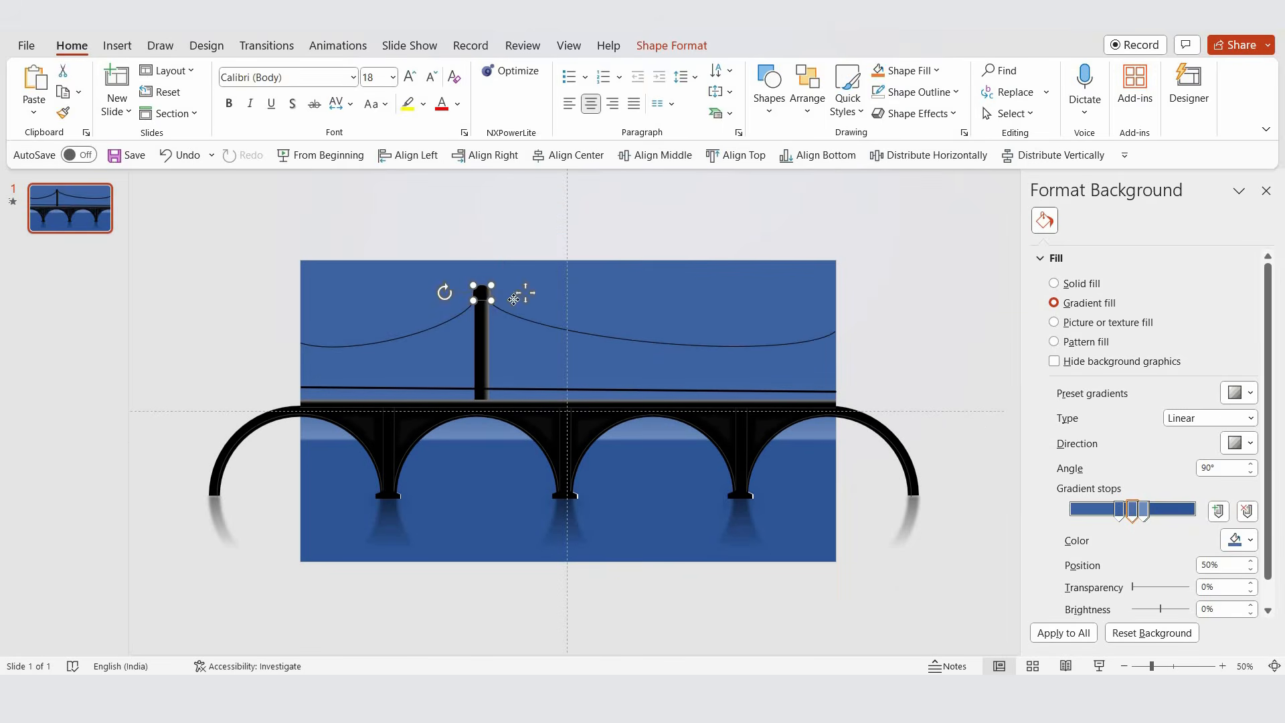
left_click_drag(483, 294, 560, 352)
left_click_drag(554, 295, 407, 391)
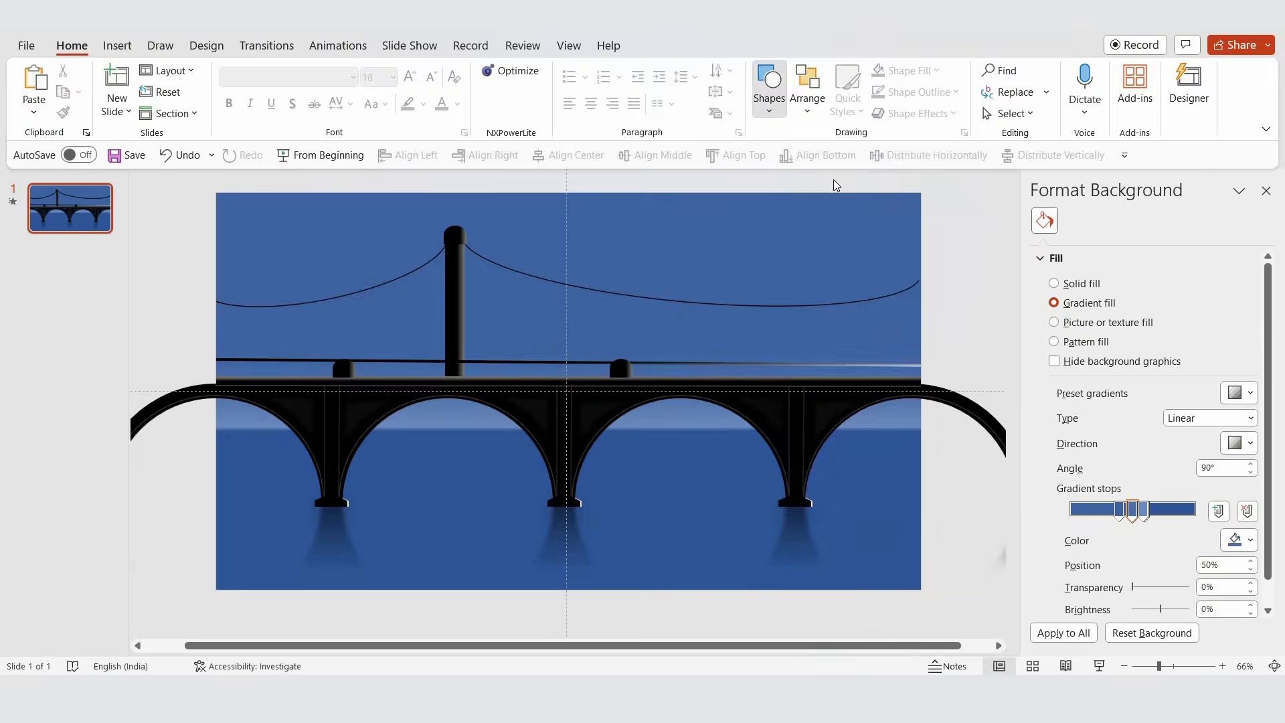
Step: Draw a vertical line from the right-hand cable down to the deck, just right of the pillar, and colour it black
left_click(769, 89)
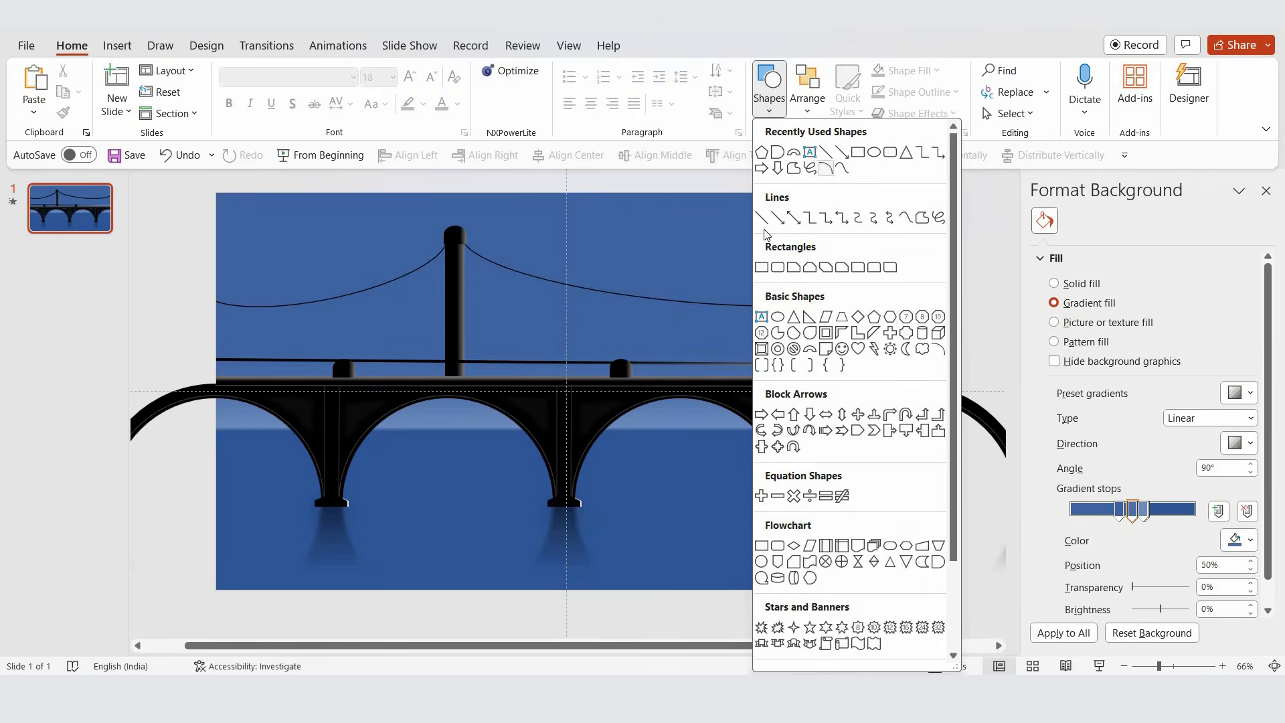
left_click(762, 218)
left_click_drag(499, 266, 552, 316)
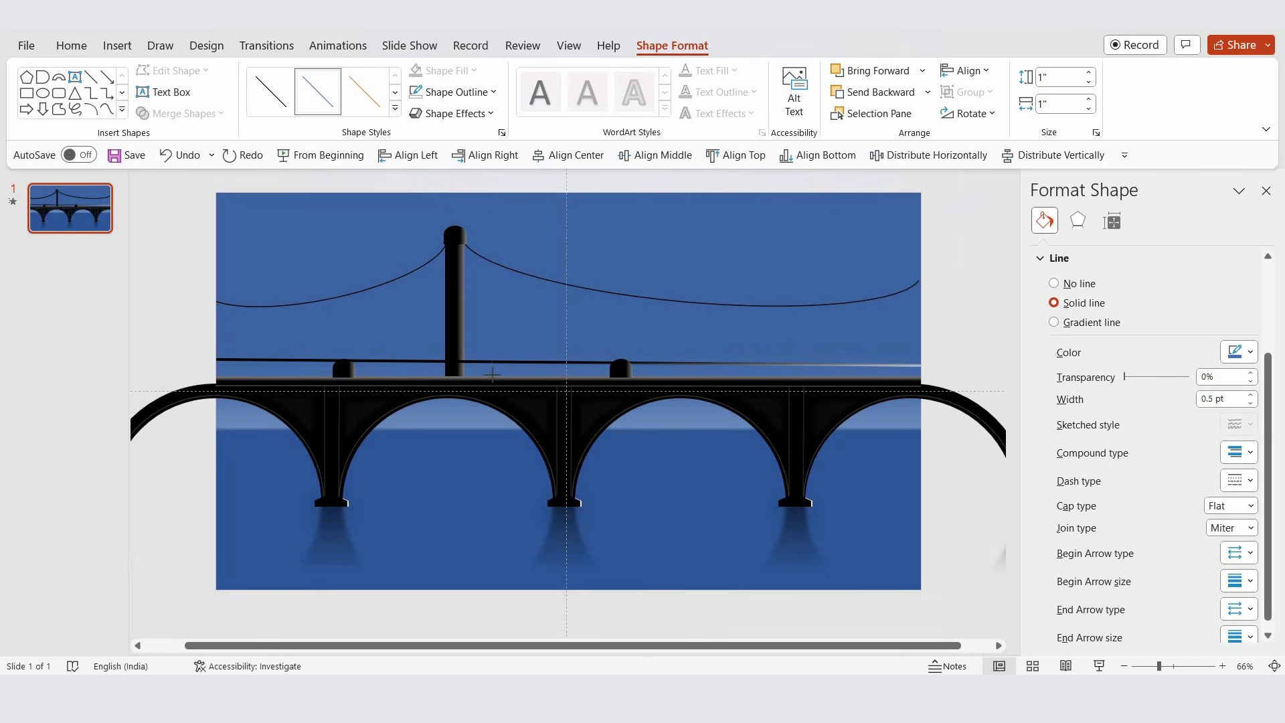
left_click_drag(498, 375, 499, 375)
left_click(1251, 352)
left_click(1170, 396)
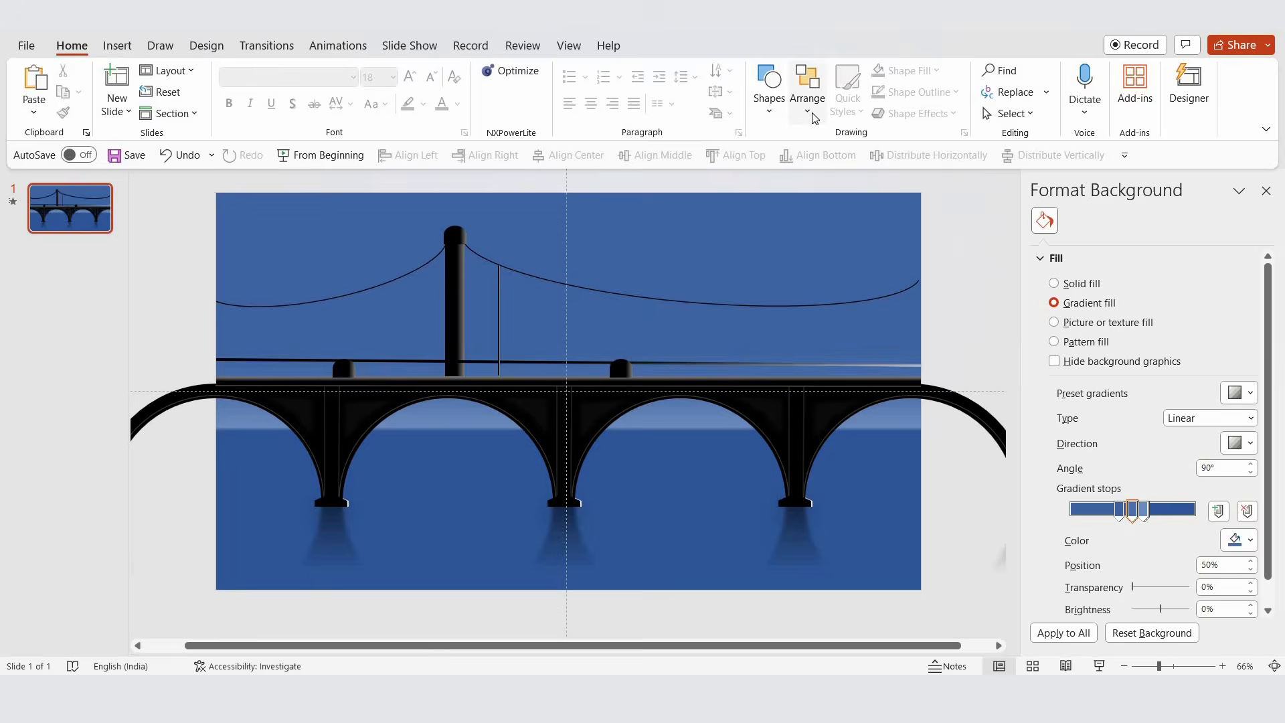
Step: Select the vertical hanger line beside the pillar and open its arrange options
left_click(809, 111)
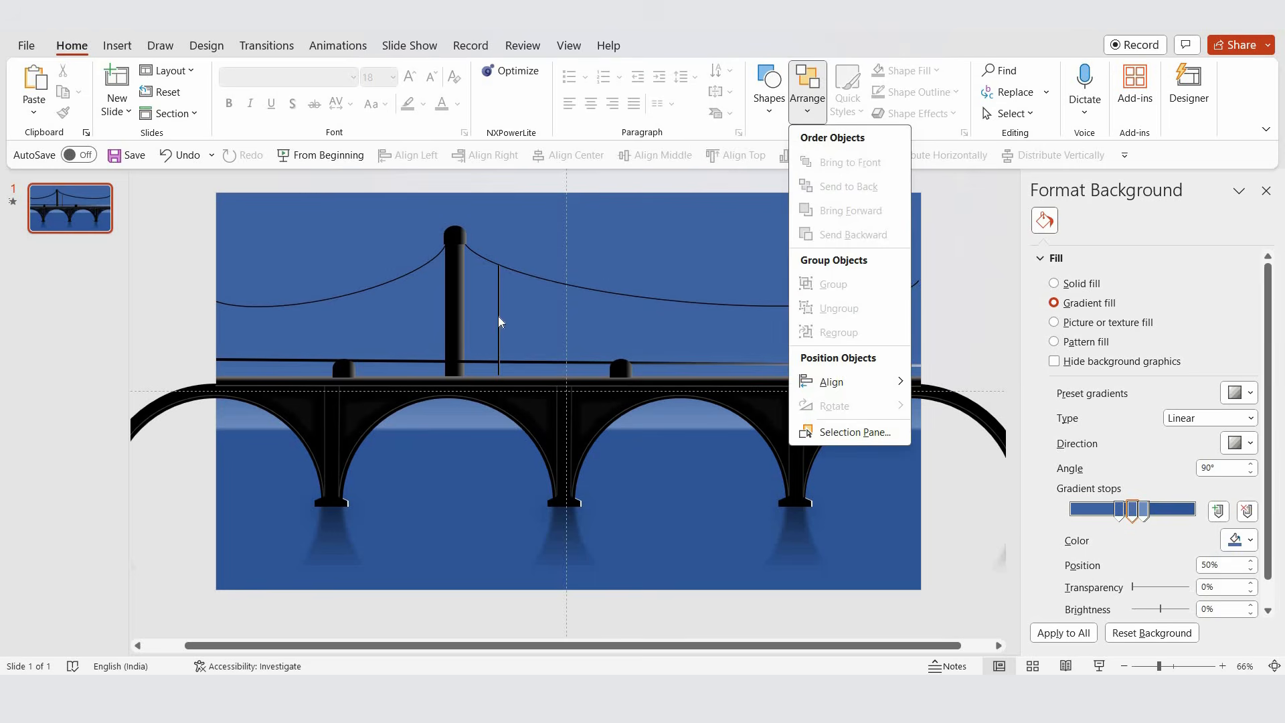
left_click(499, 316)
left_click(496, 328)
left_click(807, 101)
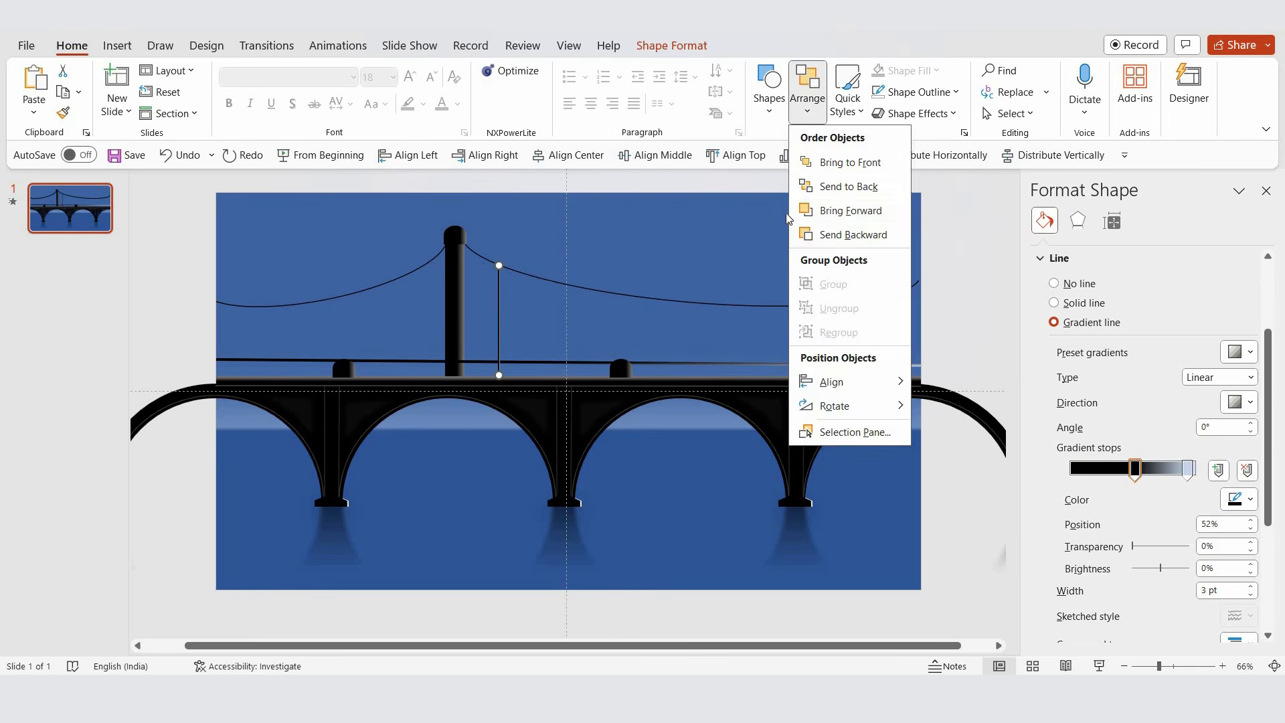